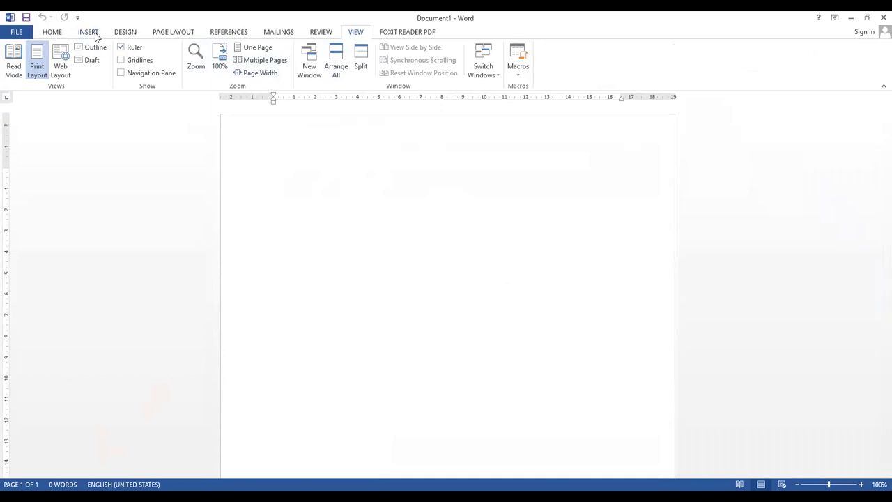
# Insert a table with three columns and five rows at the start of the blank document
pyautogui.click(89, 32)
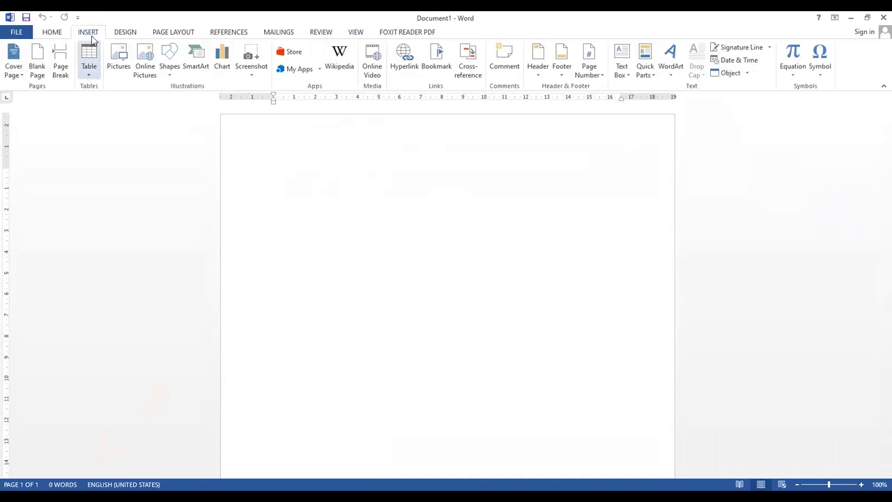
pyautogui.click(88, 73)
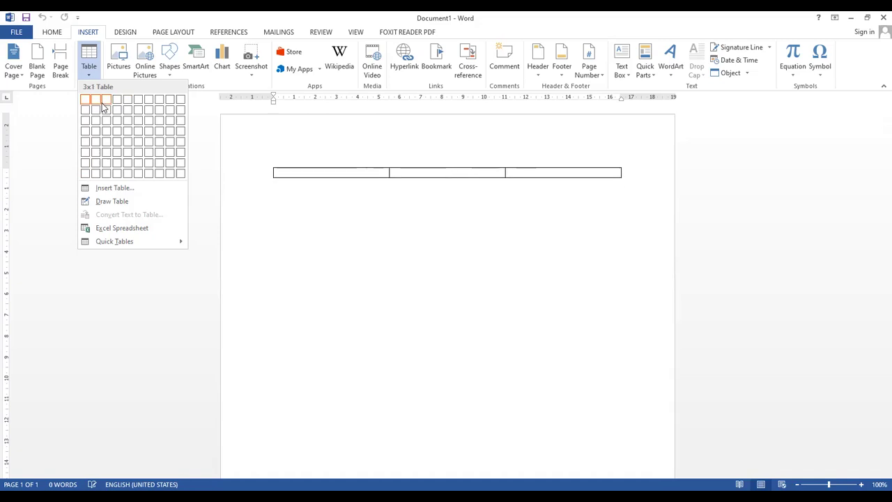
pyautogui.click(109, 143)
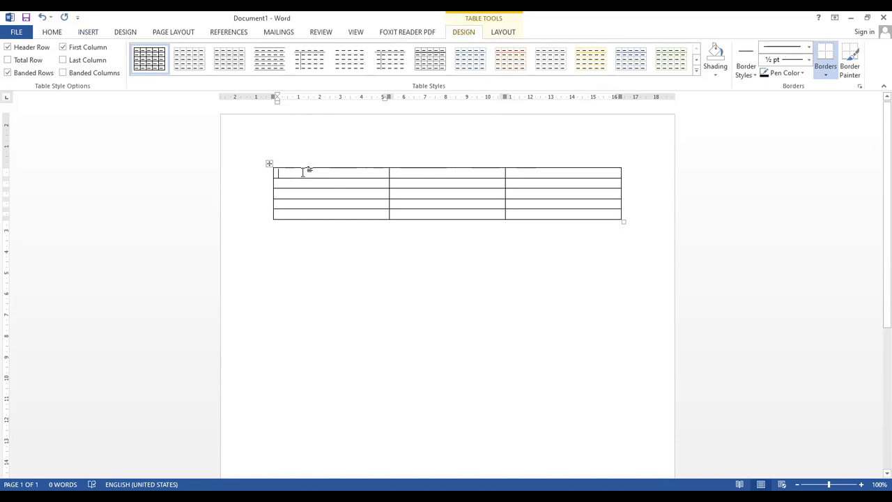
# Examine the table's layout and design options and browse the gallery of table styles with the whole table selected
pyautogui.click(504, 33)
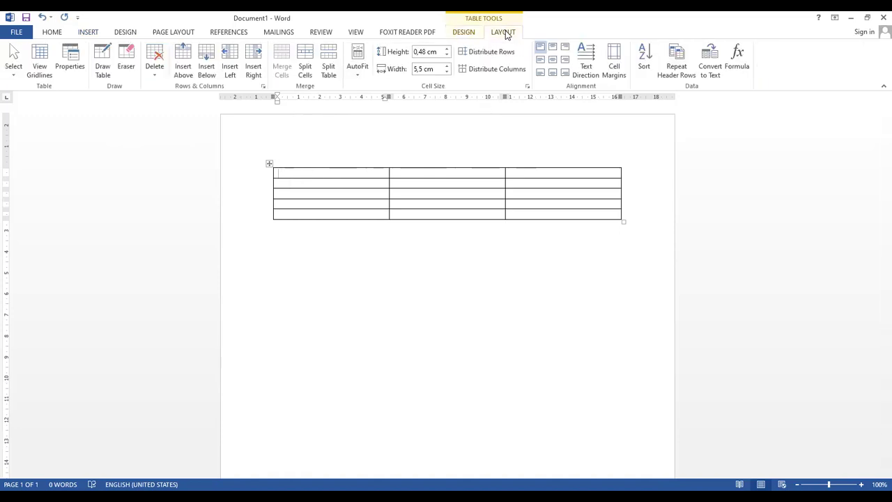
pyautogui.click(463, 38)
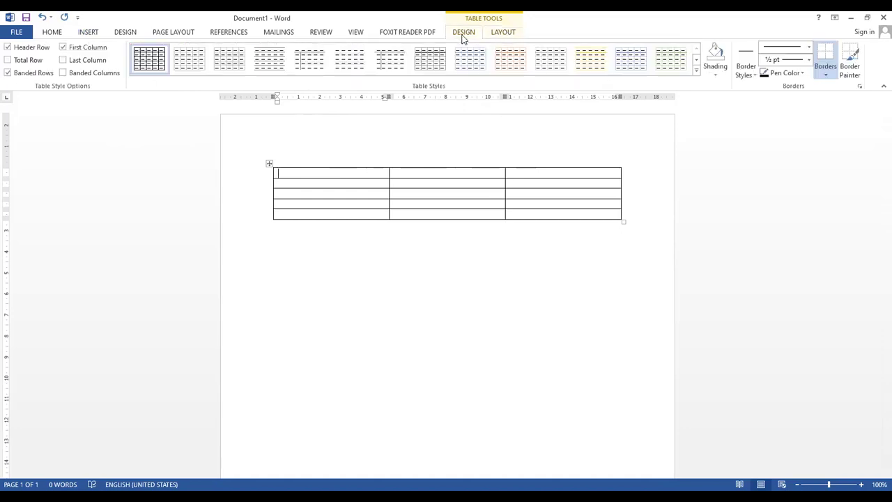
pyautogui.click(510, 35)
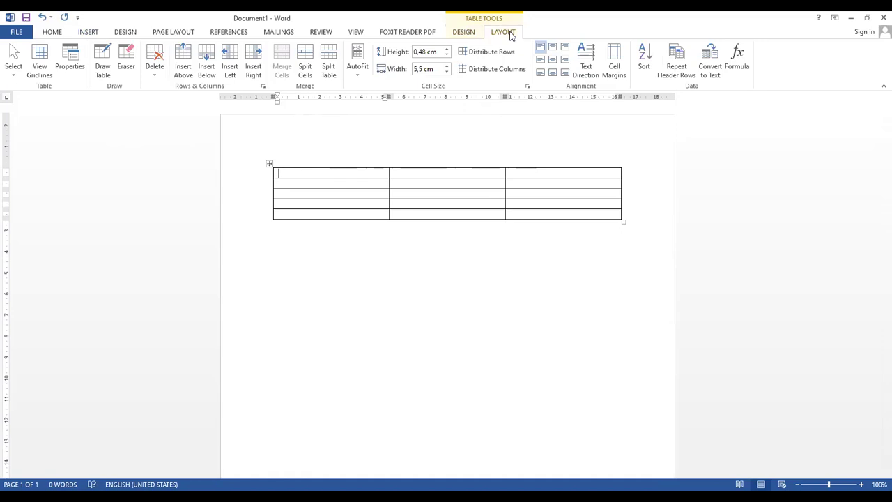
pyautogui.click(472, 35)
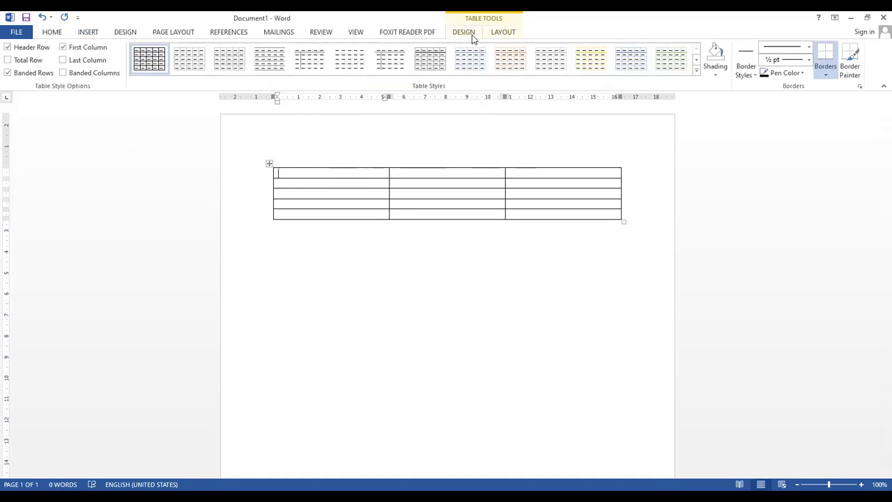
pyautogui.click(269, 165)
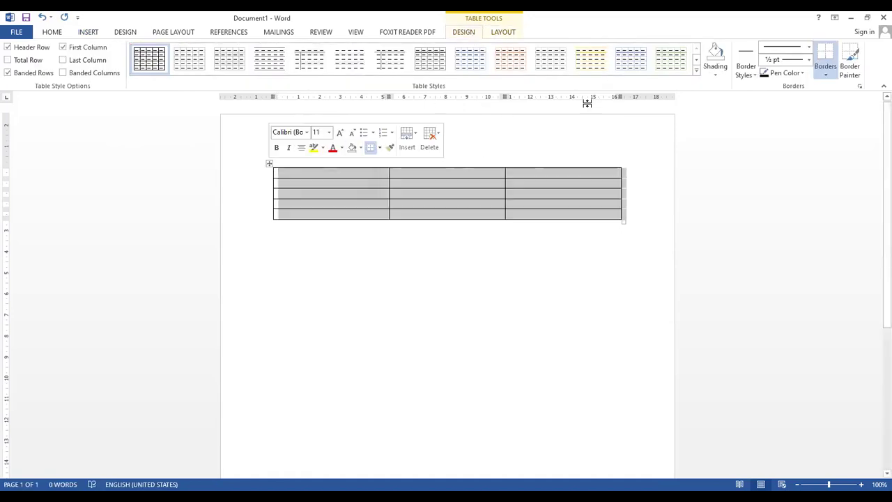
pyautogui.click(696, 60)
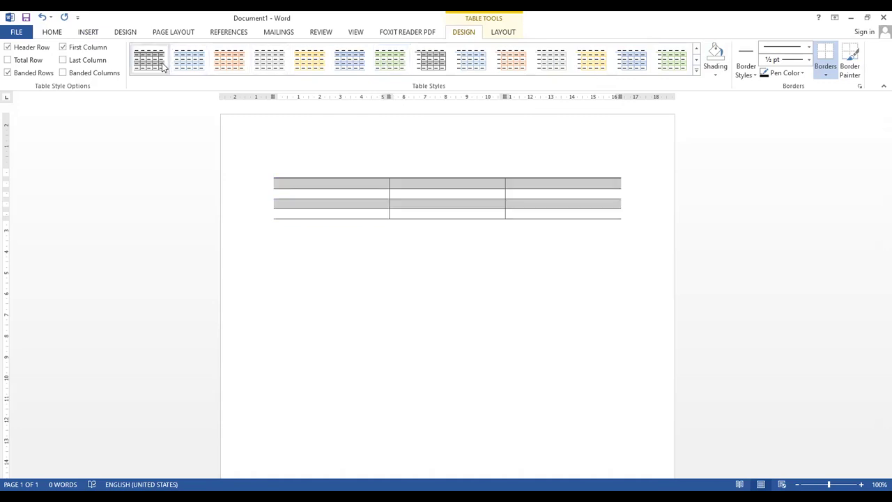
pyautogui.click(696, 60)
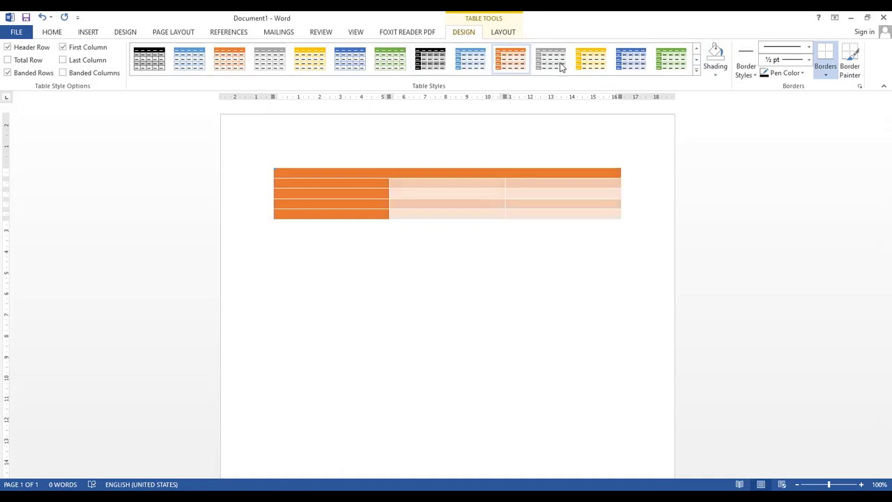
pyautogui.click(696, 60)
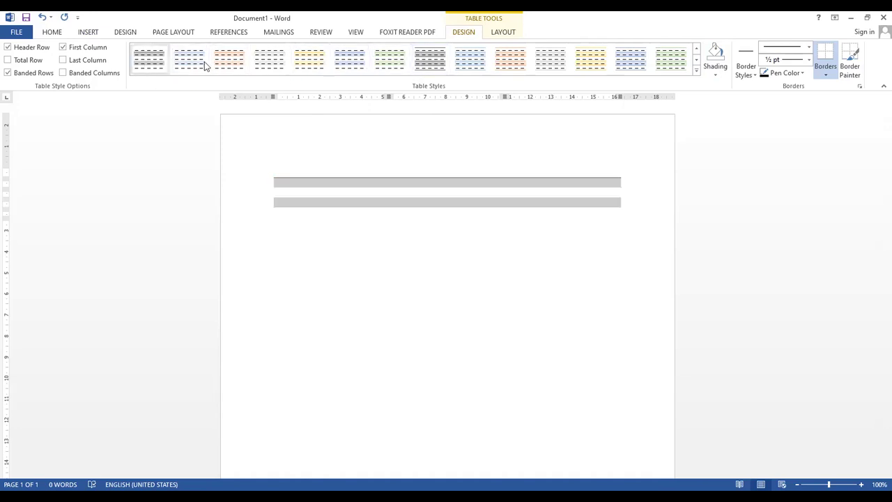
pyautogui.click(696, 49)
pyautogui.click(696, 48)
pyautogui.click(420, 253)
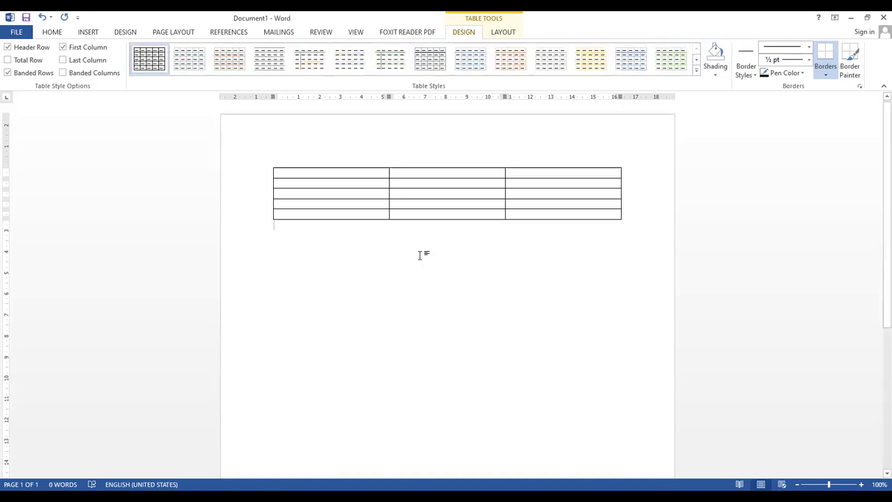
# Apply a 1 ½ pt top border to the whole table
pyautogui.click(354, 169)
pyautogui.click(269, 165)
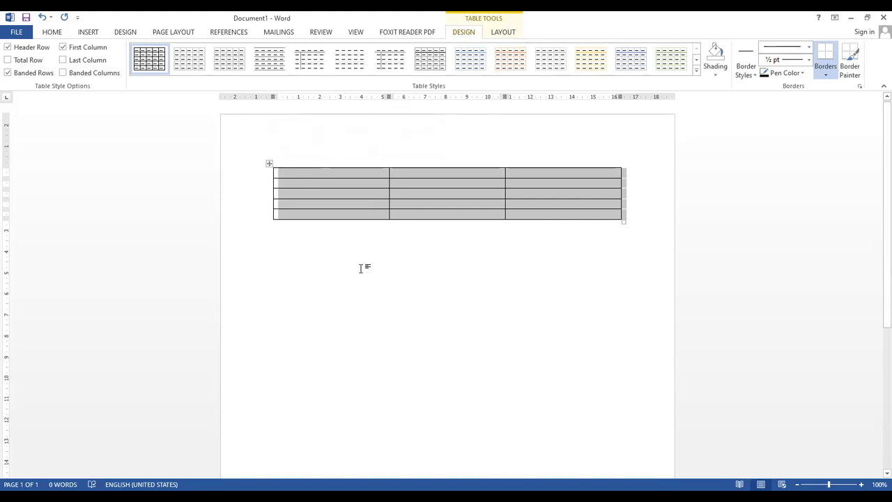
pyautogui.click(362, 267)
pyautogui.click(270, 164)
pyautogui.click(809, 60)
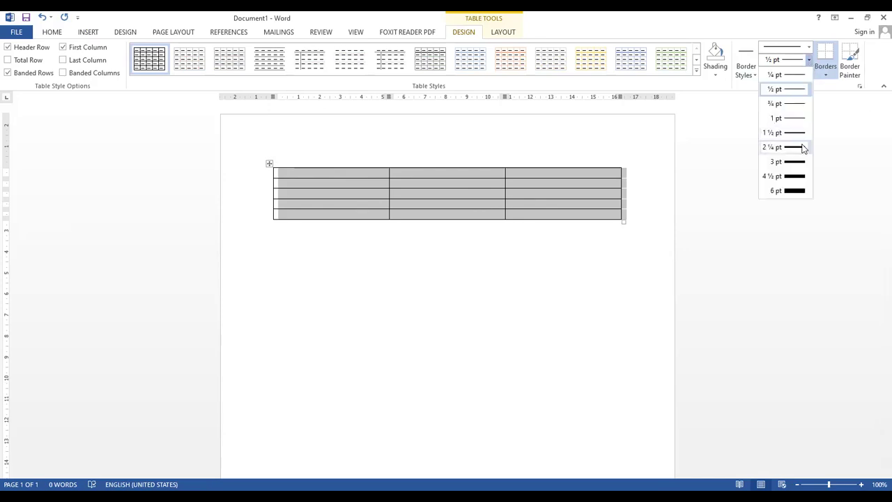
pyautogui.click(801, 133)
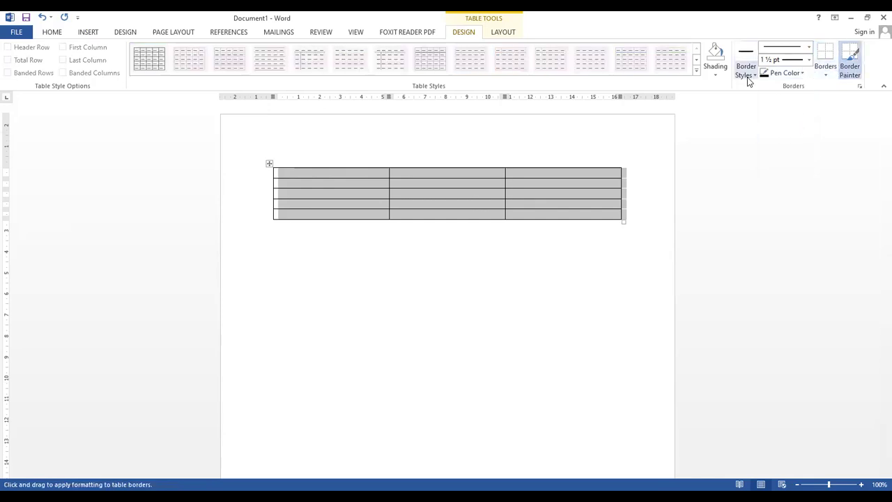
pyautogui.click(826, 78)
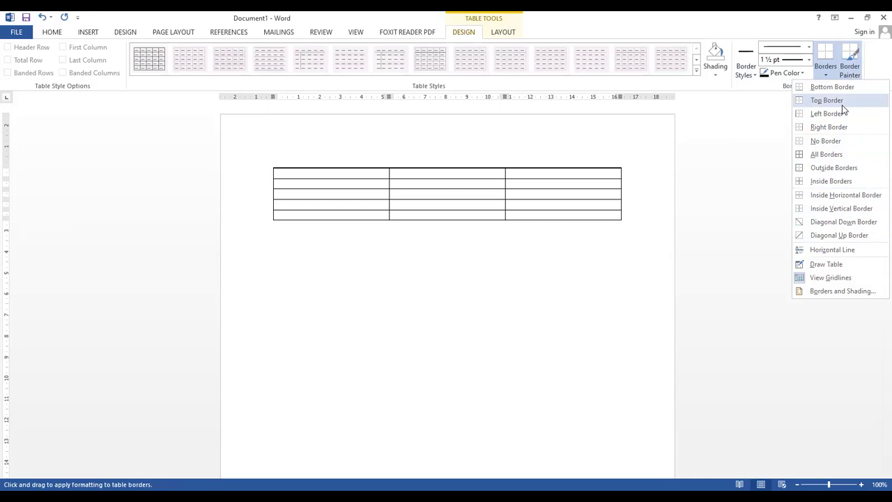
pyautogui.click(359, 198)
# Fill the table's header row with the column headings NIM, Nama and Kelas
pyautogui.click(359, 174)
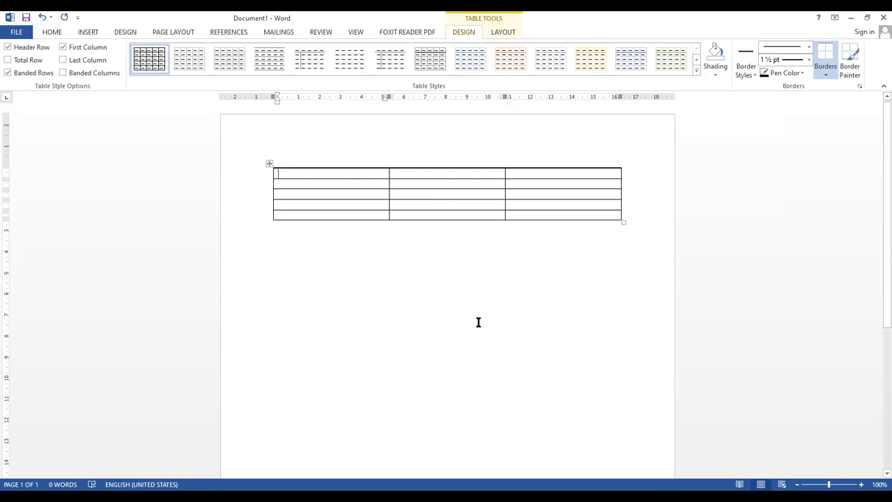
pyautogui.write('Nama')
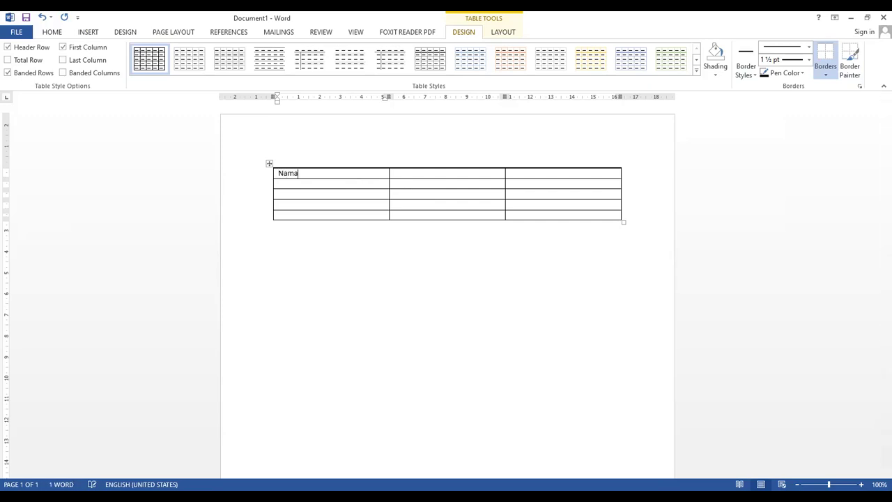
pyautogui.press('BackSpace')
pyautogui.press('BackSpace')
pyautogui.press('BackSpace')
pyautogui.write('IM')
pyautogui.press('Tab')
pyautogui.write('Nama')
pyautogui.press('Tab')
pyautogui.write('Kela')
pyautogui.click(412, 241)
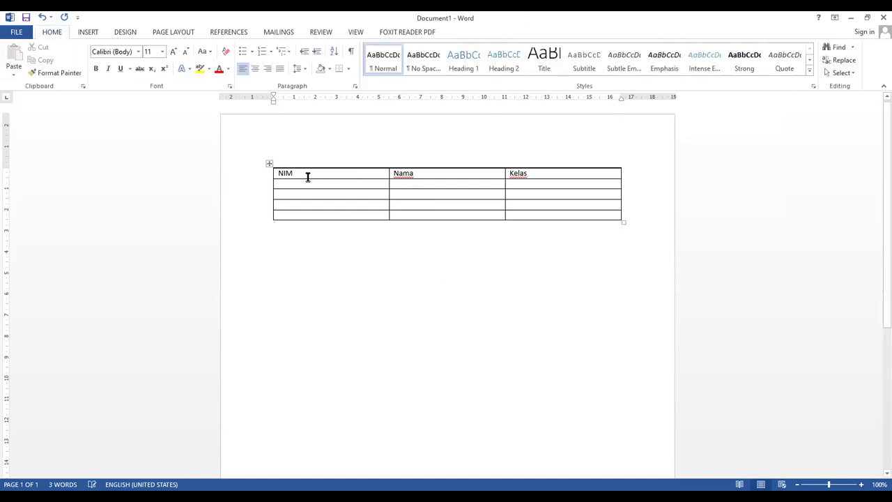
# Insert a new column to the left of the NIM column and give it the heading No
pyautogui.moveTo(298, 174); pyautogui.dragTo(314, 219)
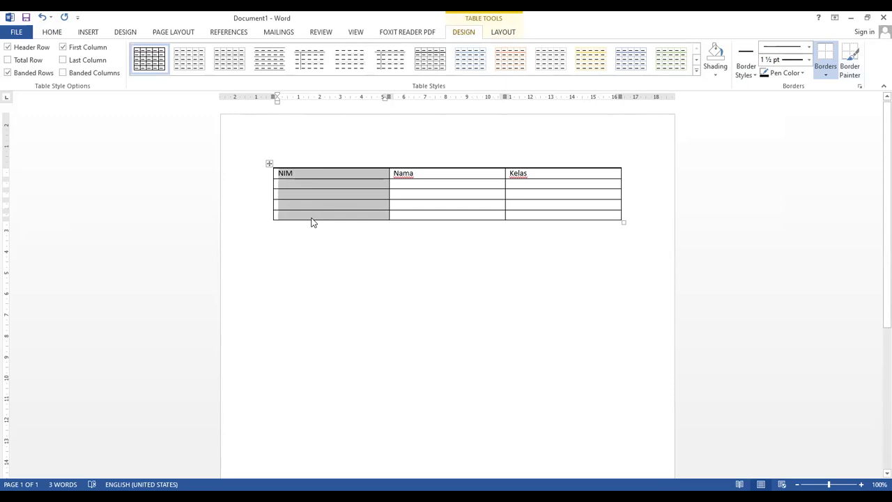
pyautogui.rightClick(312, 221)
pyautogui.moveTo(376, 282)
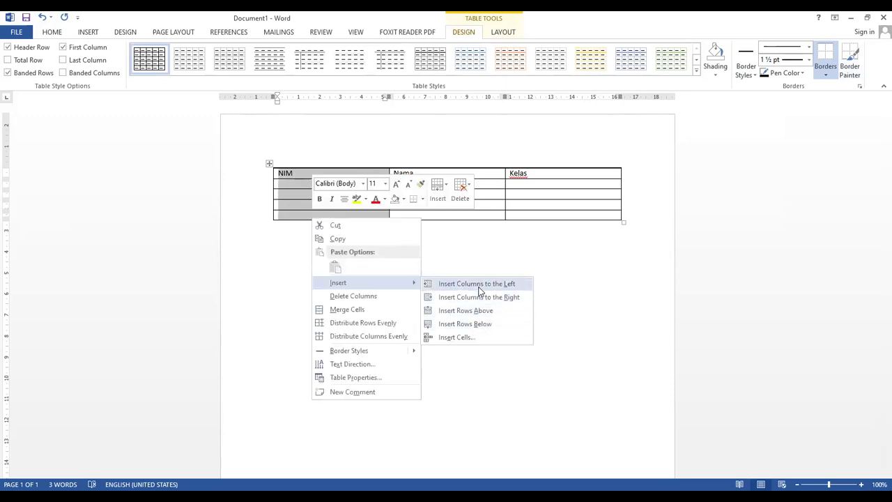
pyautogui.click(478, 284)
pyautogui.click(318, 175)
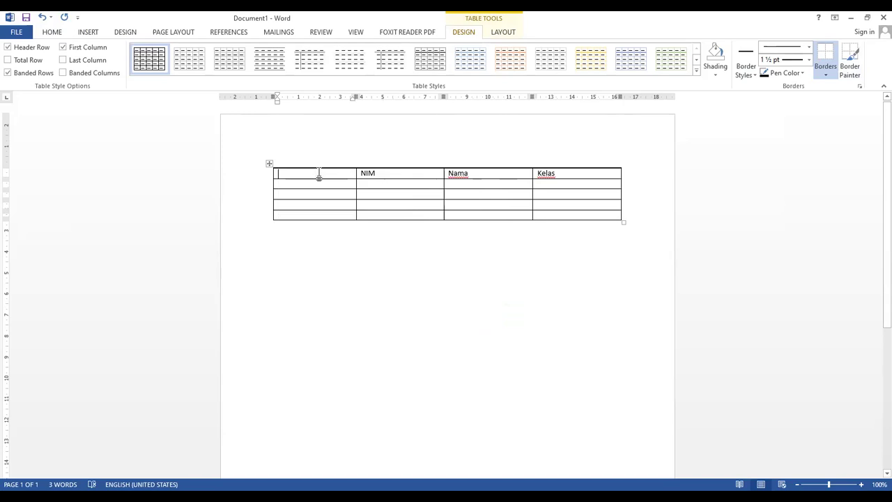
pyautogui.write('No')
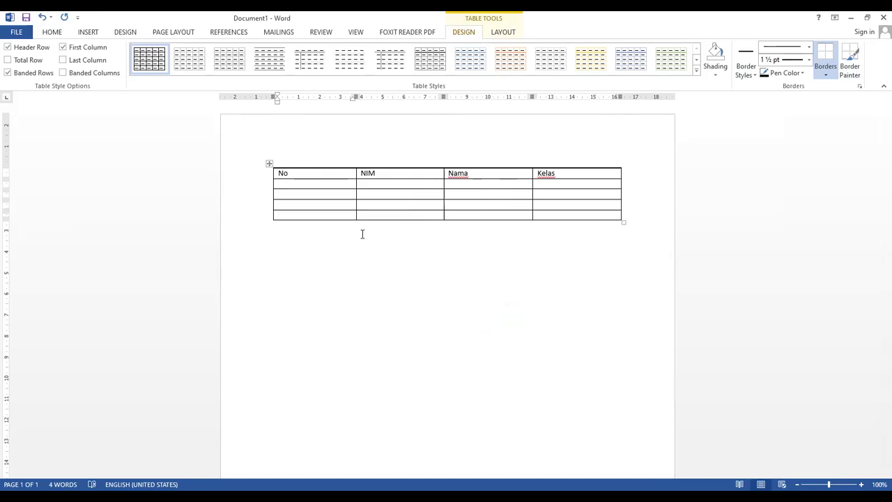
pyautogui.click(361, 234)
# Narrow the No column to about 1 cm and make the NIM column slightly narrower
pyautogui.click(383, 173)
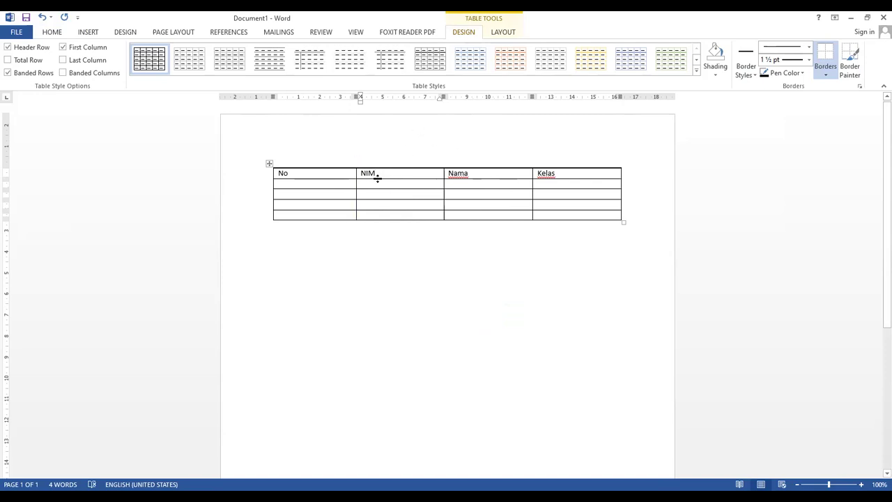
pyautogui.click(302, 177)
pyautogui.click(387, 174)
pyautogui.click(350, 174)
pyautogui.moveTo(355, 96); pyautogui.dragTo(293, 107)
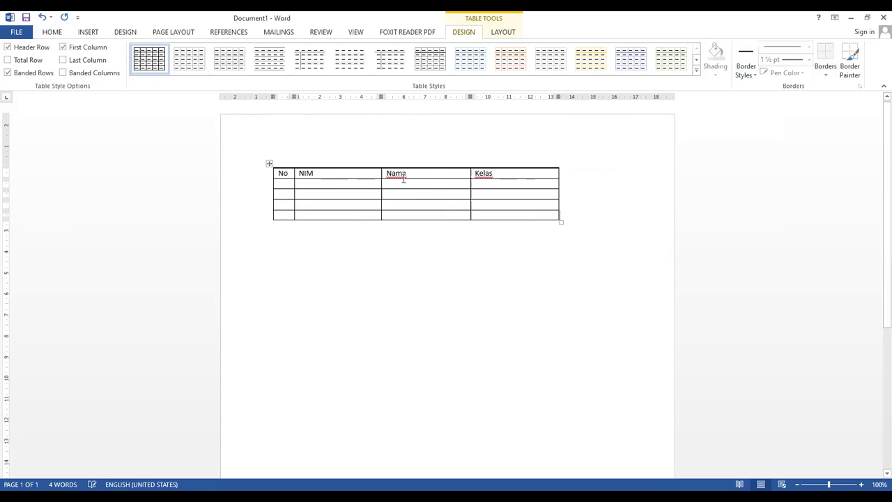
pyautogui.moveTo(380, 98); pyautogui.dragTo(376, 98)
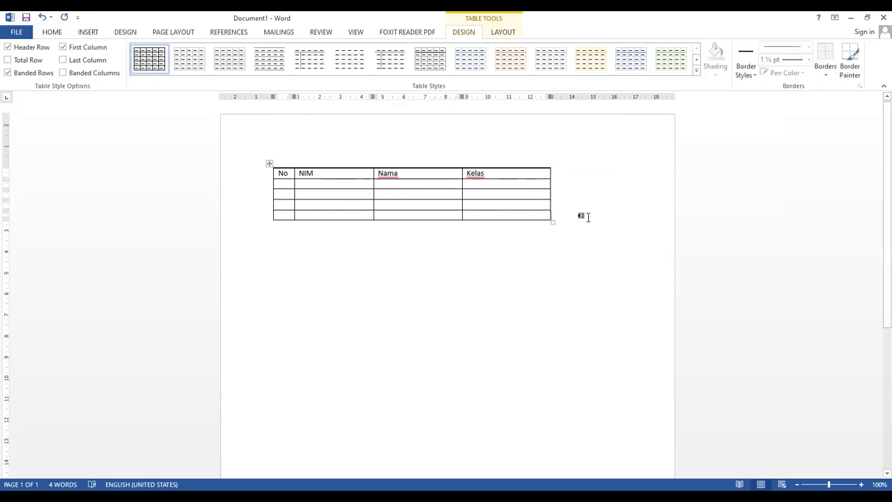
# Add six empty rows one at a time at the end of the table, each from just outside the last row
pyautogui.click(523, 218)
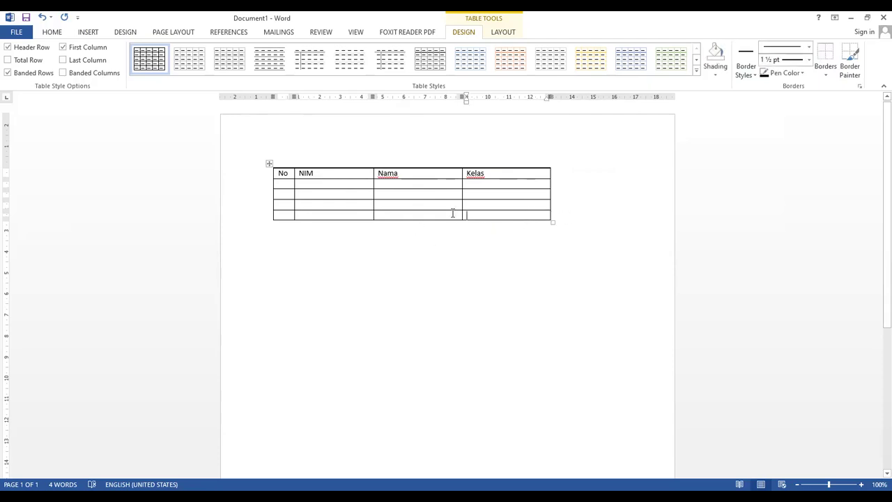
pyautogui.click(554, 214)
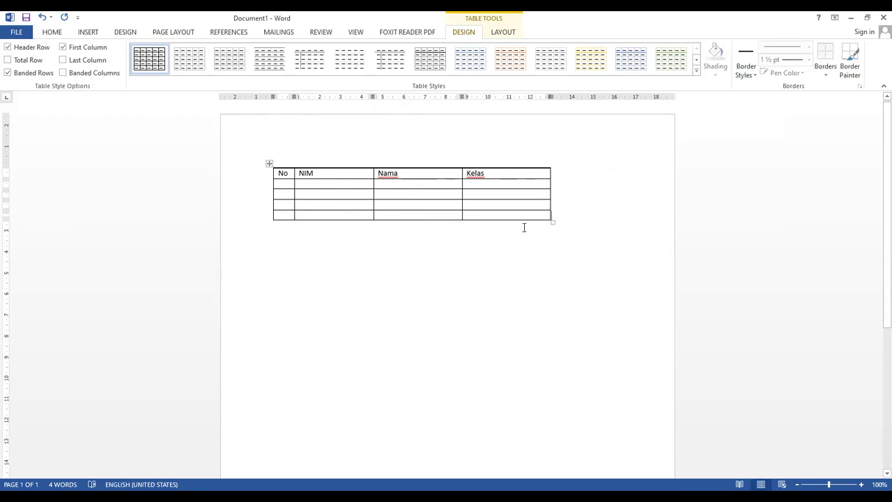
pyautogui.click(524, 213)
pyautogui.click(556, 213)
pyautogui.press('Return')
pyautogui.click(563, 223)
pyautogui.press('Return')
pyautogui.click(559, 239)
pyautogui.press('Return')
pyautogui.click(561, 249)
pyautogui.press('Return')
pyautogui.click(566, 255)
pyautogui.press('Return')
pyautogui.click(560, 265)
pyautogui.press('Return')
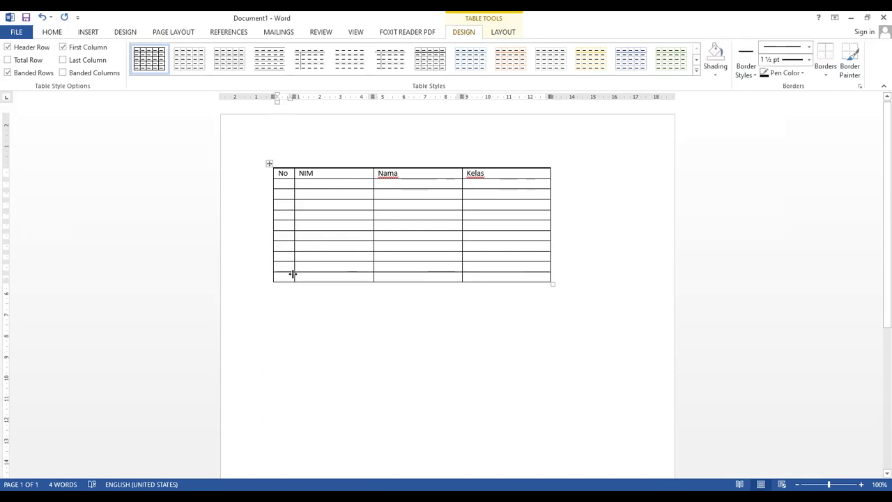
# Select the entire last row of the table and insert one more row below it
pyautogui.moveTo(283, 276); pyautogui.dragTo(515, 280)
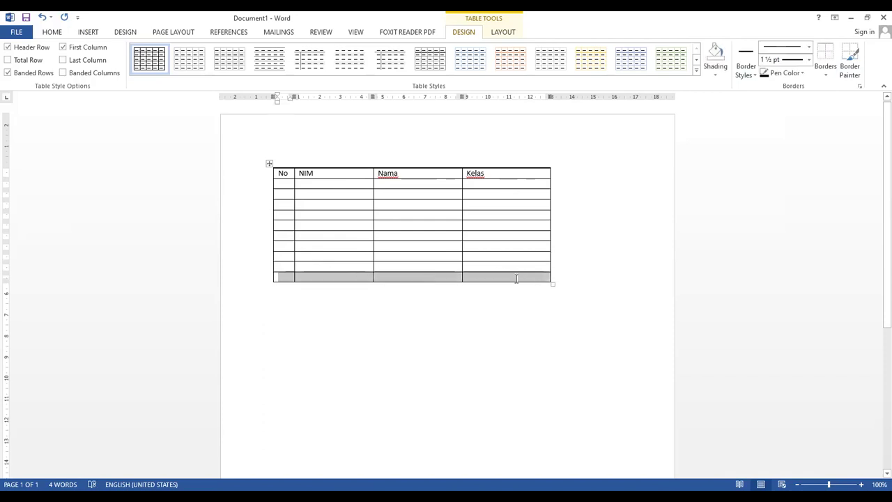
pyautogui.click(294, 277)
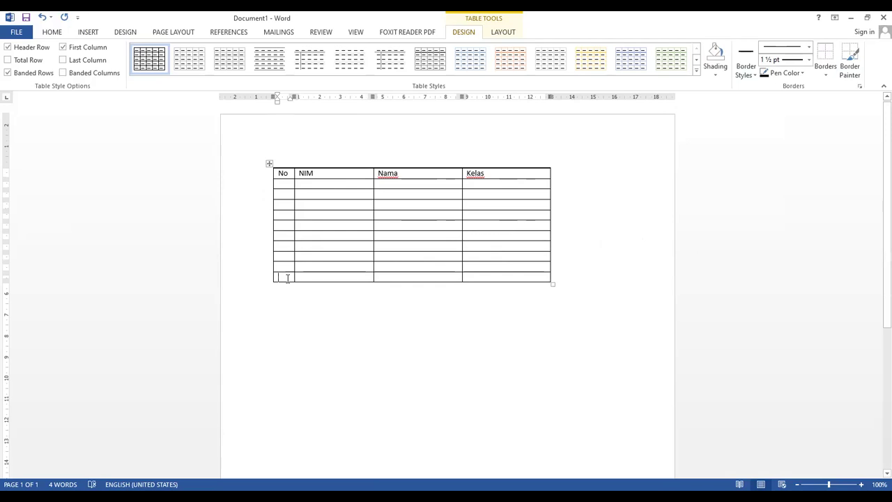
pyautogui.moveTo(329, 277); pyautogui.dragTo(518, 283)
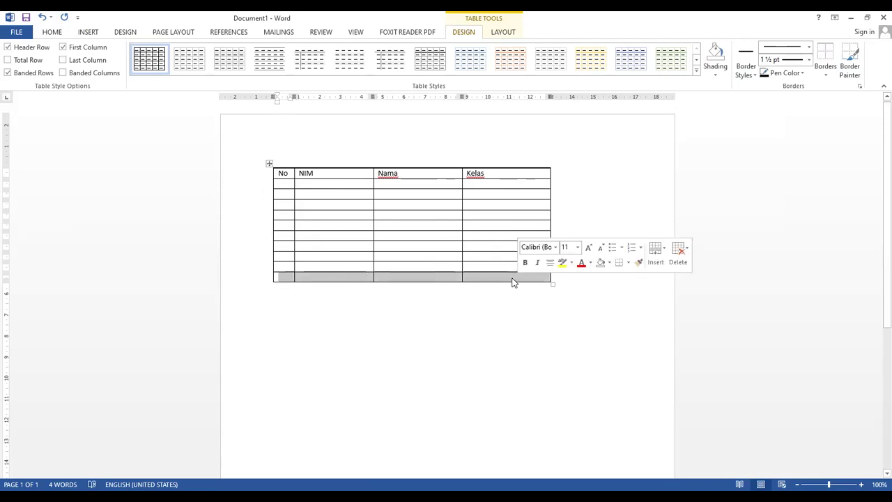
pyautogui.rightClick(513, 281)
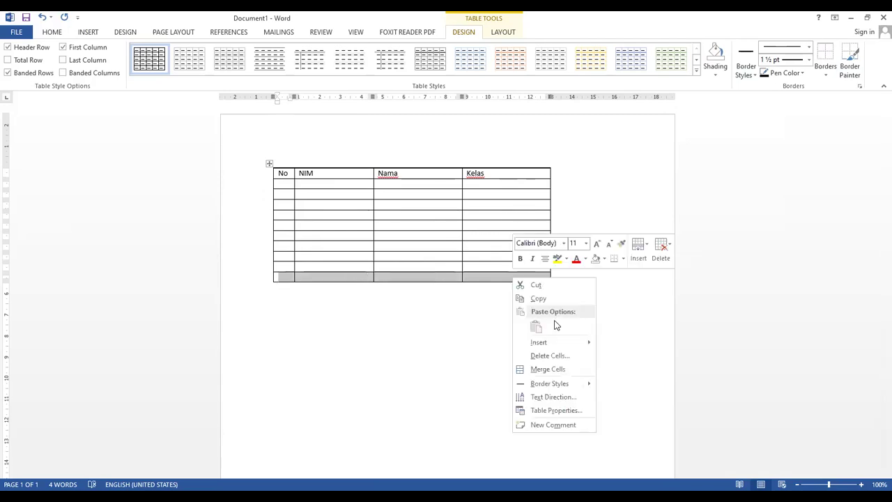
pyautogui.moveTo(559, 342)
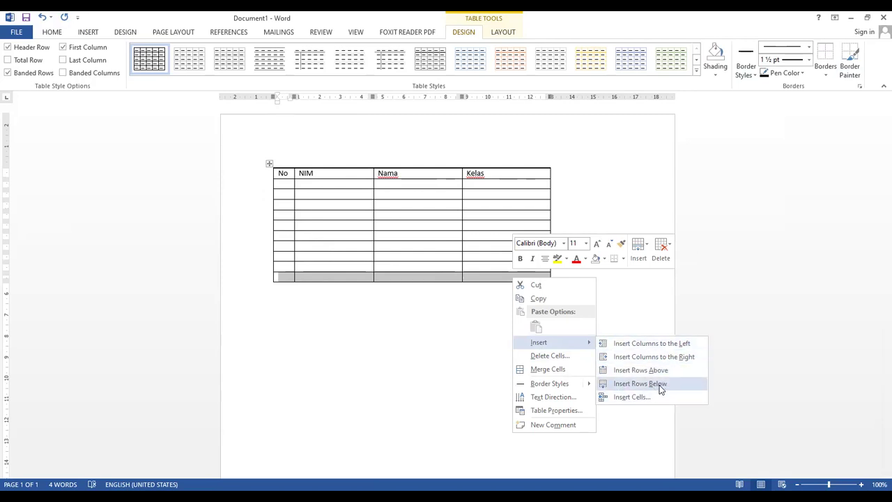
pyautogui.click(659, 388)
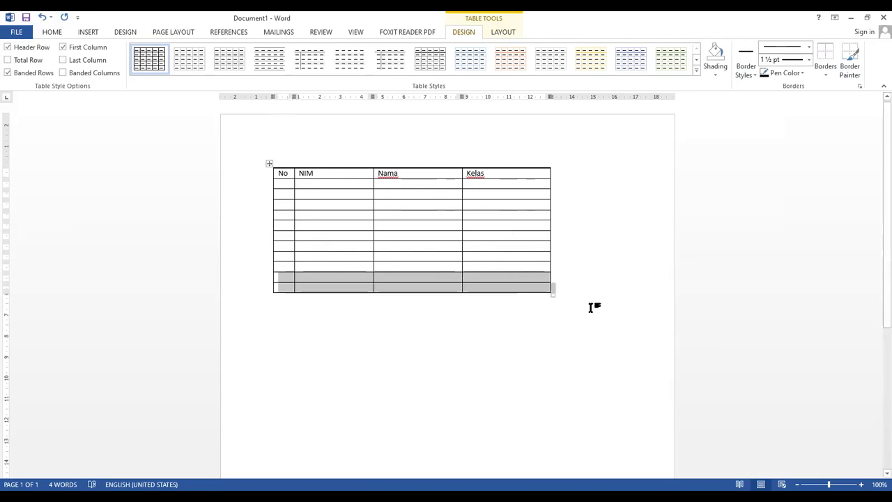
pyautogui.rightClick(509, 291)
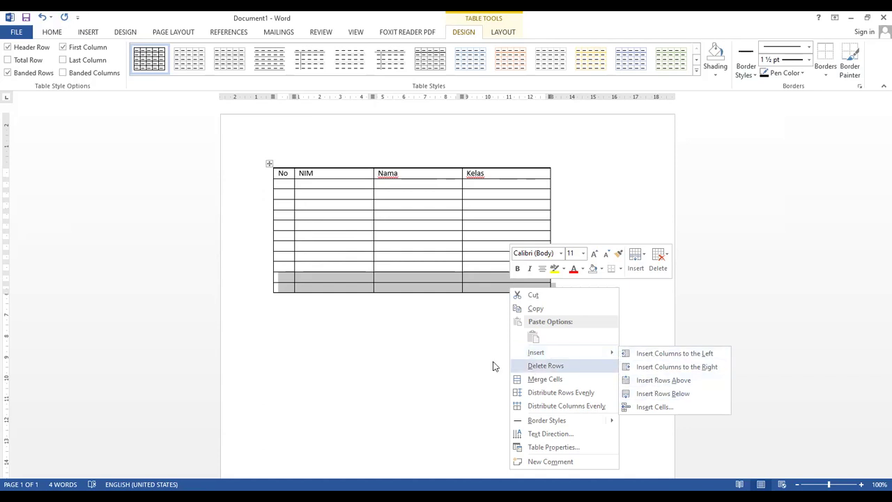
pyautogui.click(392, 278)
pyautogui.moveTo(287, 277); pyautogui.dragTo(381, 272)
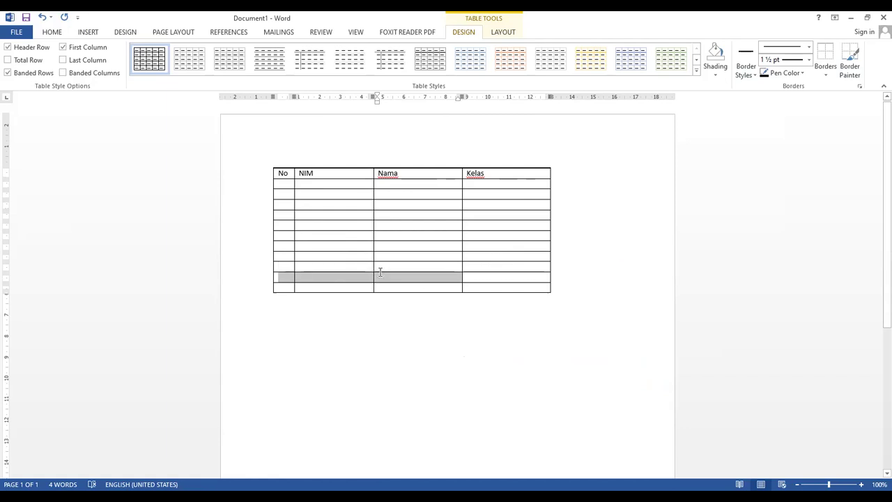
pyautogui.click(415, 278)
pyautogui.click(470, 277)
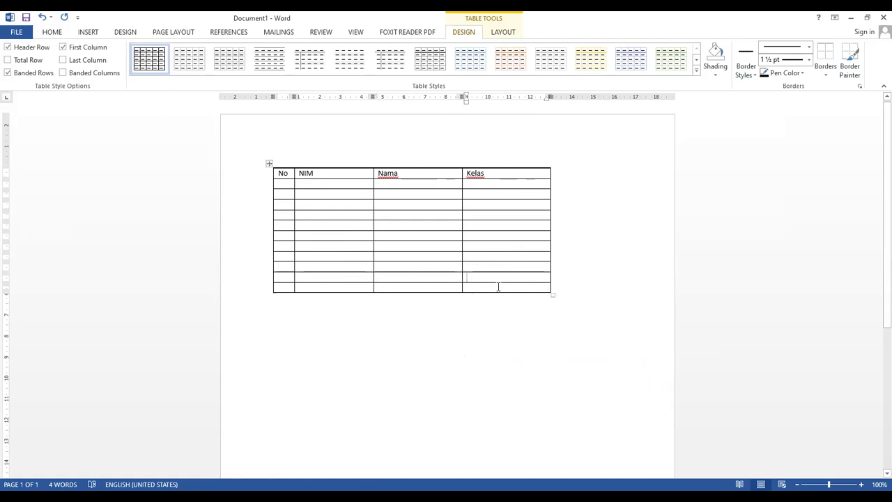
# Make the table's header row bold, from No through Kelas
pyautogui.moveTo(283, 174); pyautogui.dragTo(498, 177)
pyautogui.hotkey('ctrl', 'b')
pyautogui.click(425, 346)
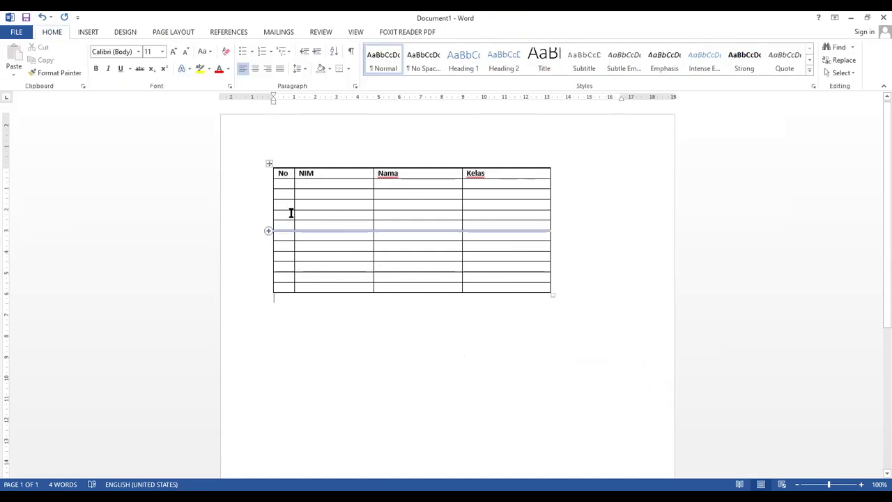
# Enter 1 and 2 by hand in the first two cells below the No heading and clear both cells
pyautogui.click(285, 184)
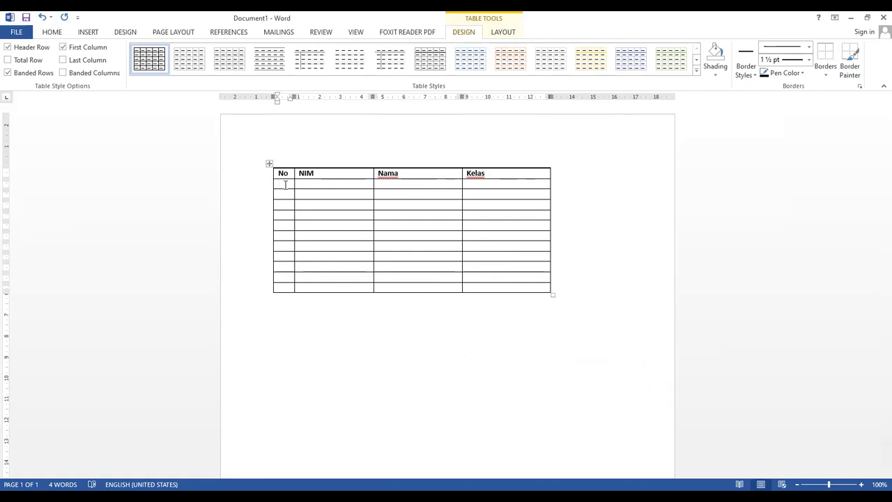
pyautogui.click(287, 214)
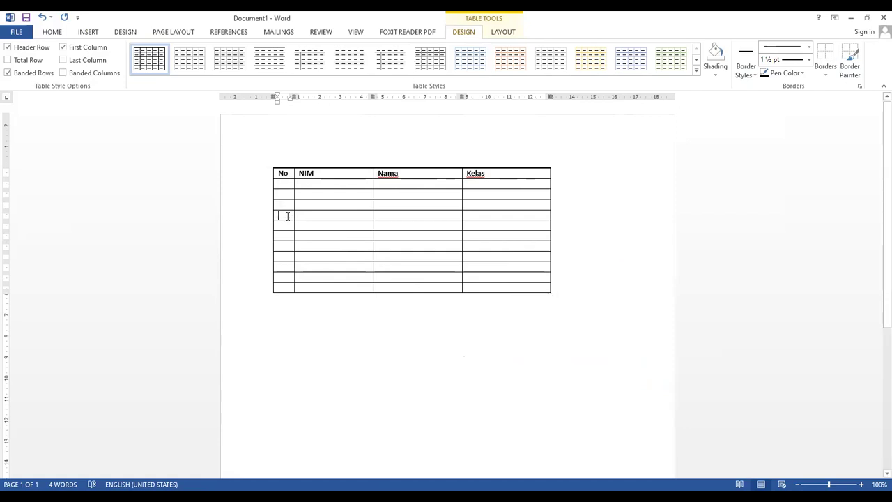
pyautogui.click(288, 255)
pyautogui.click(279, 184)
pyautogui.write('1')
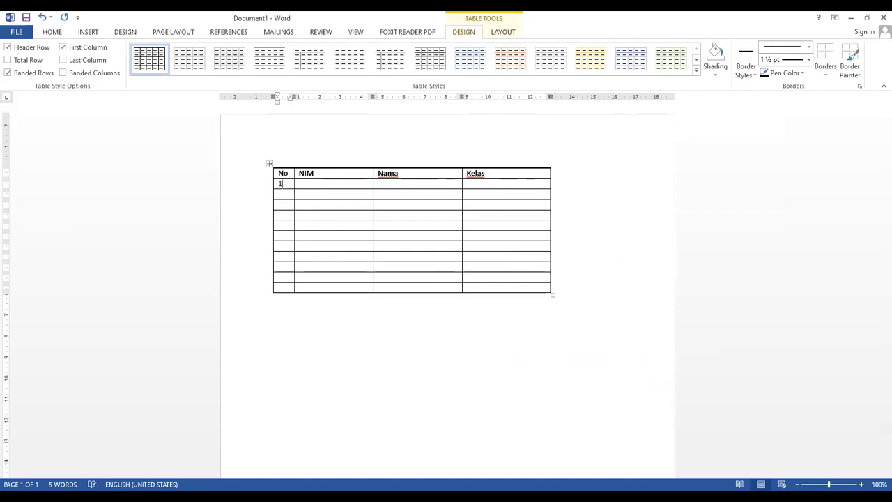
pyautogui.write('2')
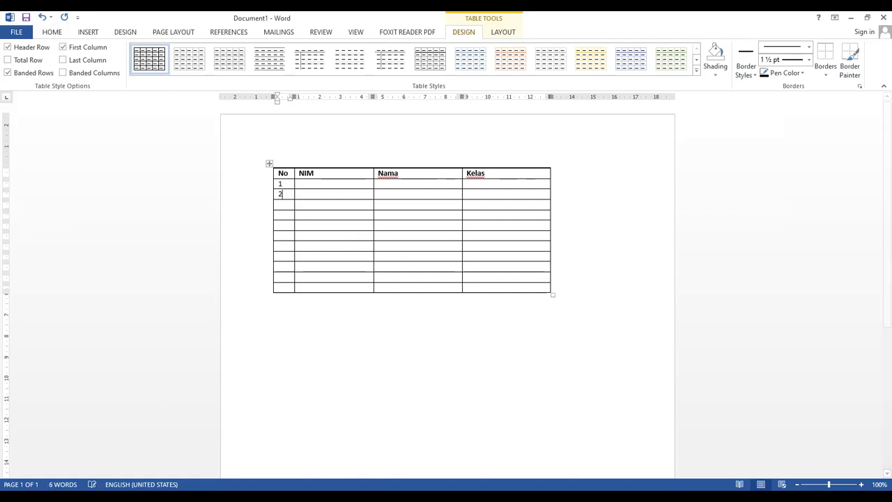
pyautogui.moveTo(285, 181); pyautogui.dragTo(290, 199)
pyautogui.press('Delete')
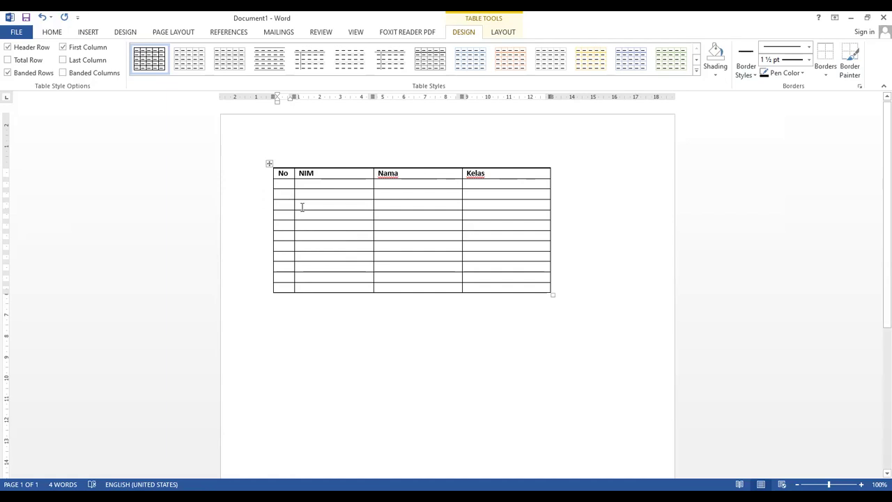
# Apply the 1. 2. 3. numbering format to all cells below the No heading and widen that column to fit the numbers
pyautogui.click(53, 33)
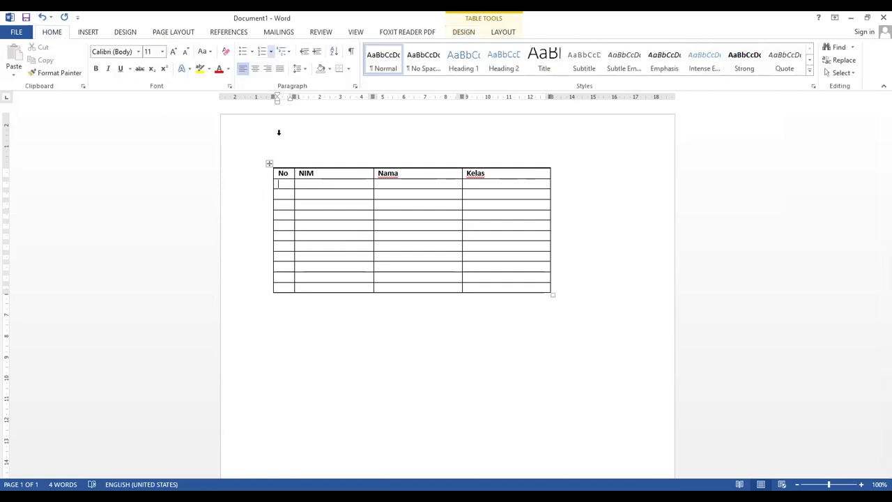
pyautogui.moveTo(285, 182); pyautogui.dragTo(284, 287)
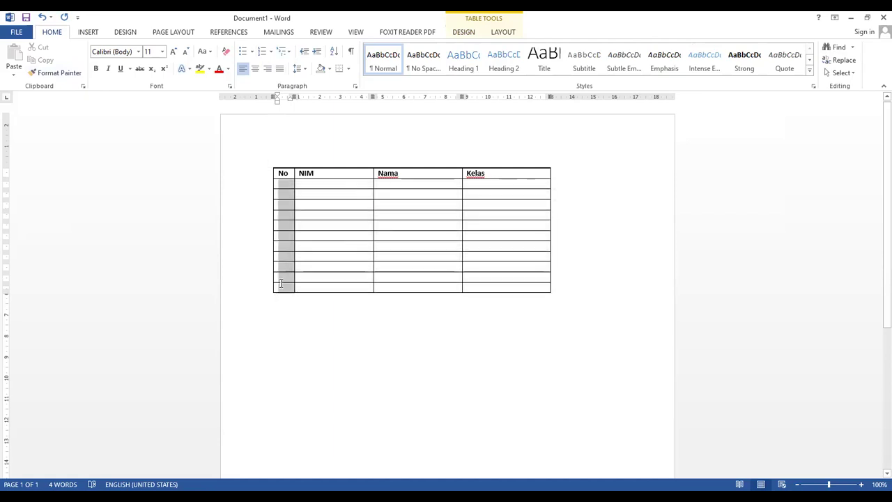
pyautogui.click(271, 54)
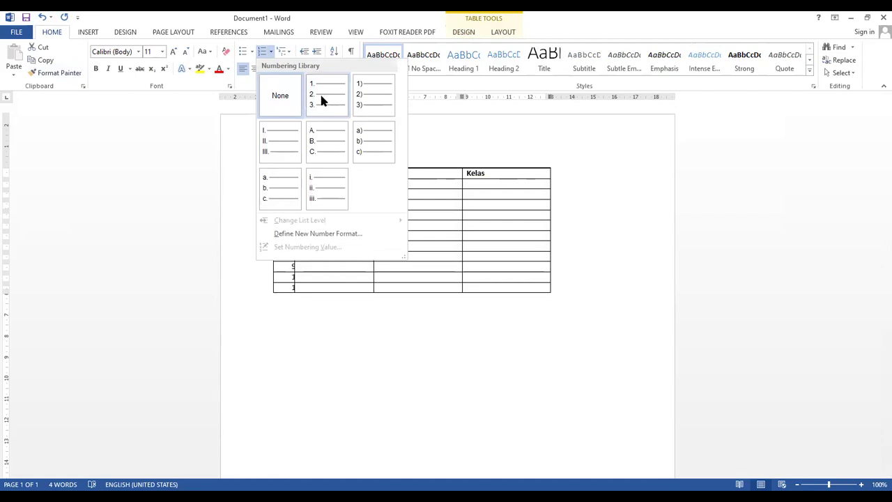
pyautogui.click(320, 98)
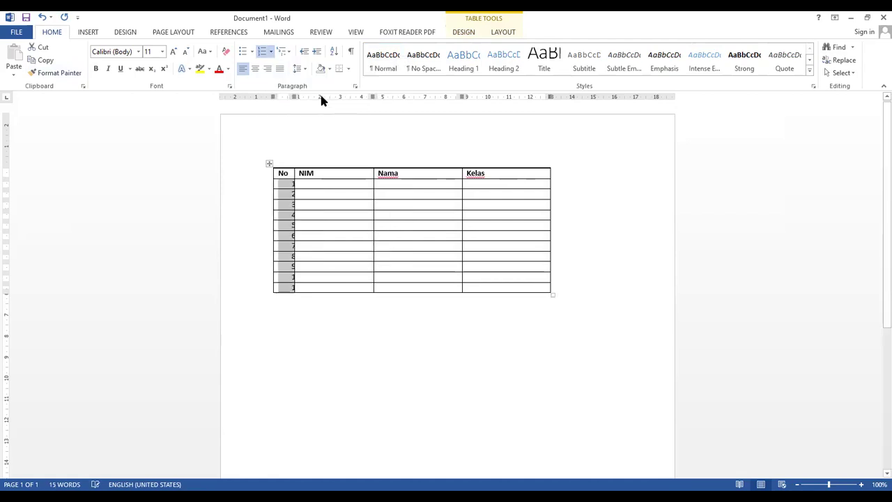
pyautogui.moveTo(297, 97); pyautogui.dragTo(313, 96)
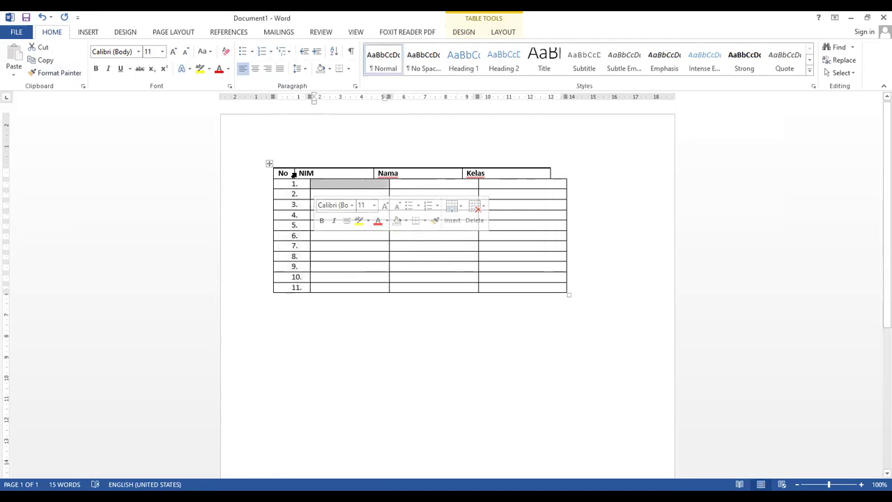
pyautogui.click(351, 323)
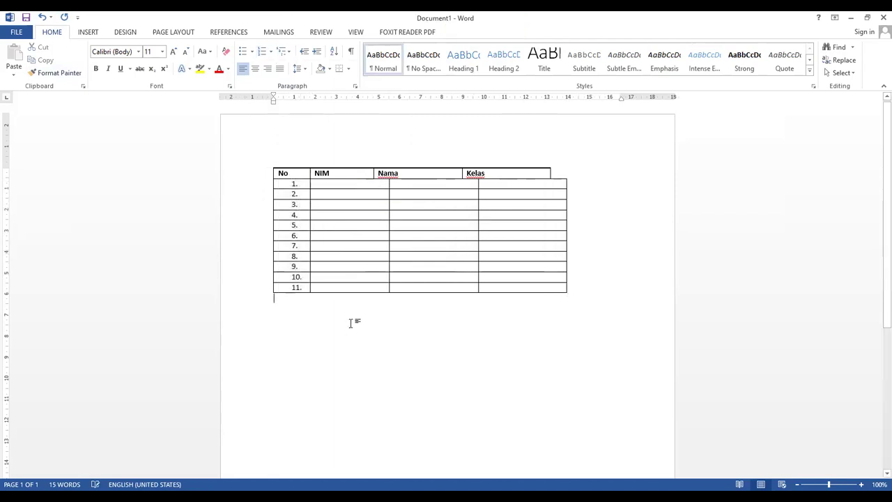
# Try to reduce the first-line indent of the list numbers in the No column, starting with numbers 1 and 2
pyautogui.click(295, 191)
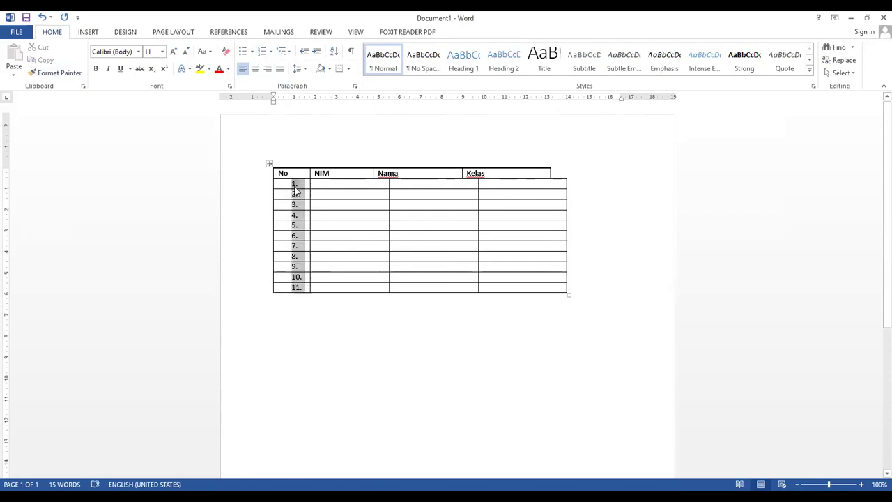
pyautogui.moveTo(292, 97); pyautogui.dragTo(291, 98)
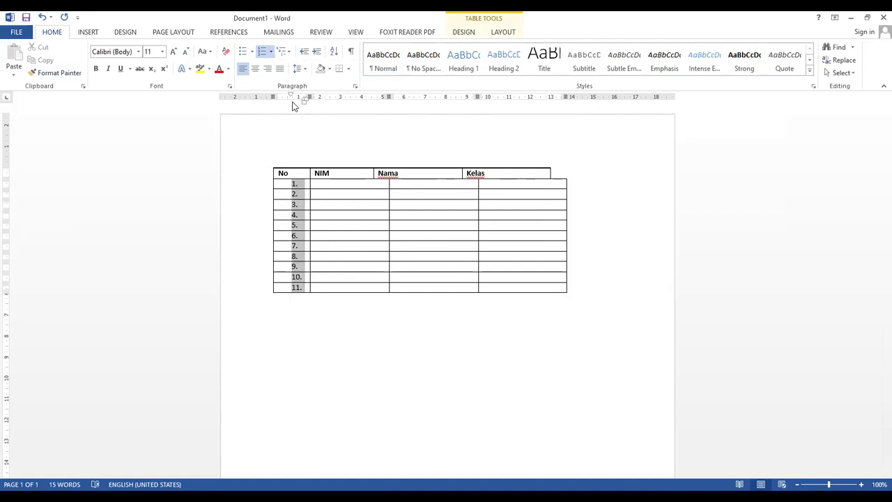
pyautogui.click(293, 104)
pyautogui.click(294, 187)
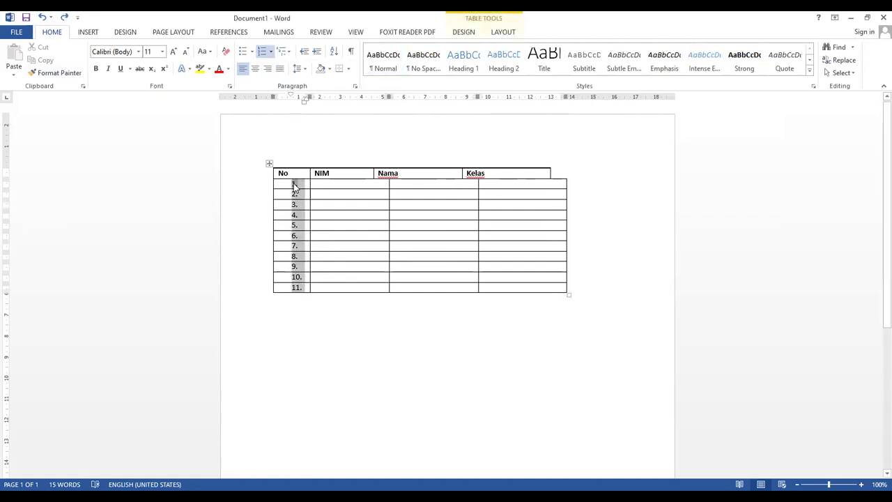
pyautogui.moveTo(291, 97); pyautogui.dragTo(278, 97)
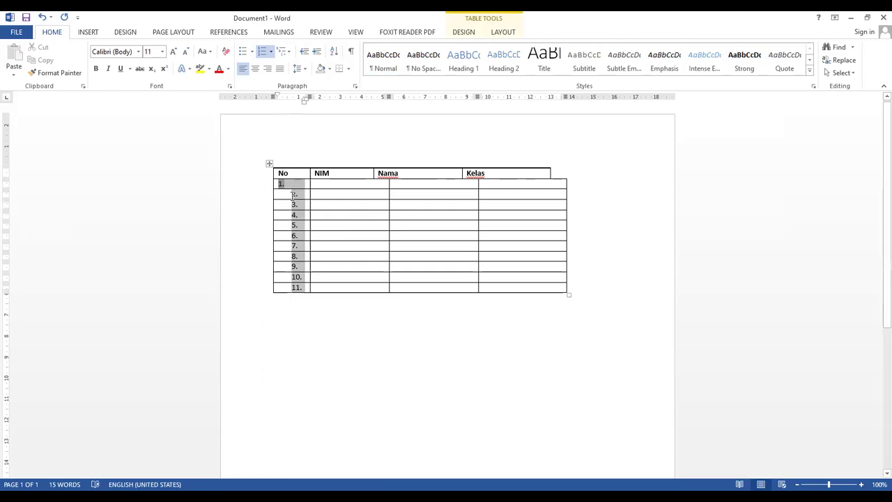
pyautogui.click(294, 196)
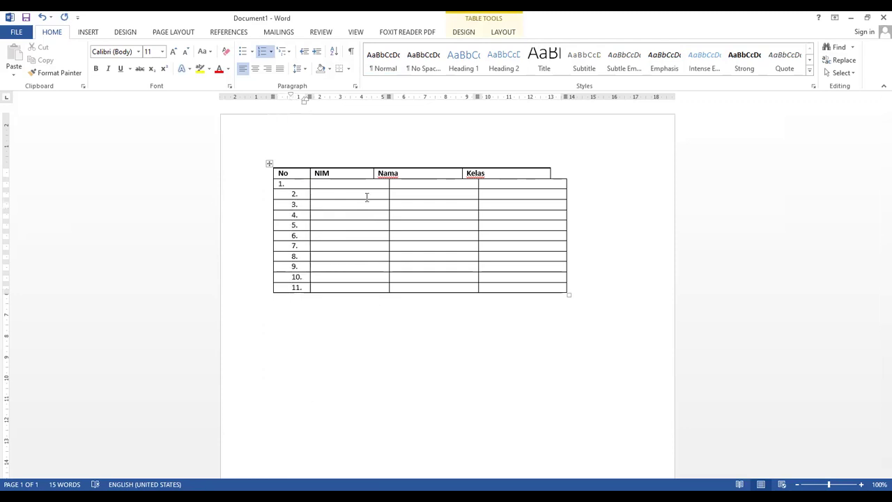
pyautogui.moveTo(291, 96); pyautogui.dragTo(279, 98)
# Undo the indent changes, the column widening and the automatic numbering in the No column
pyautogui.click(42, 18)
pyautogui.click(42, 18)
pyautogui.click(43, 18)
pyautogui.click(42, 18)
pyautogui.click(323, 358)
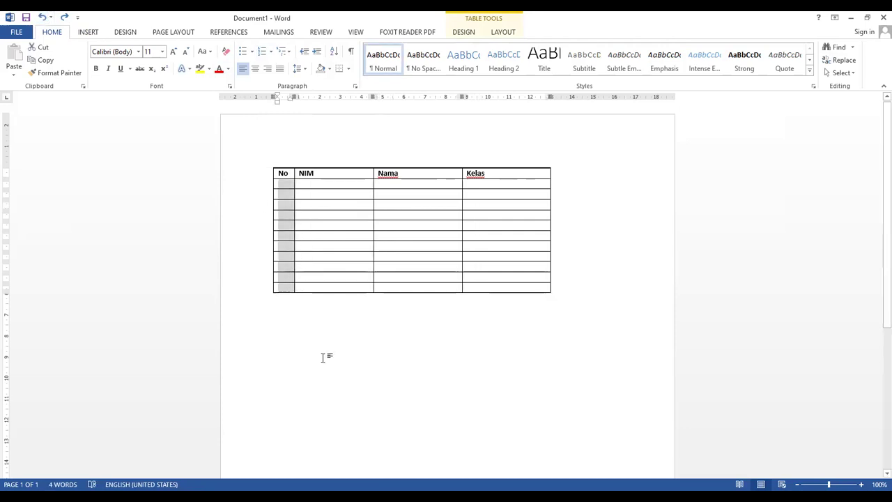
# Apply automatic numbering to only the first cell below the No heading and undo it
pyautogui.click(287, 184)
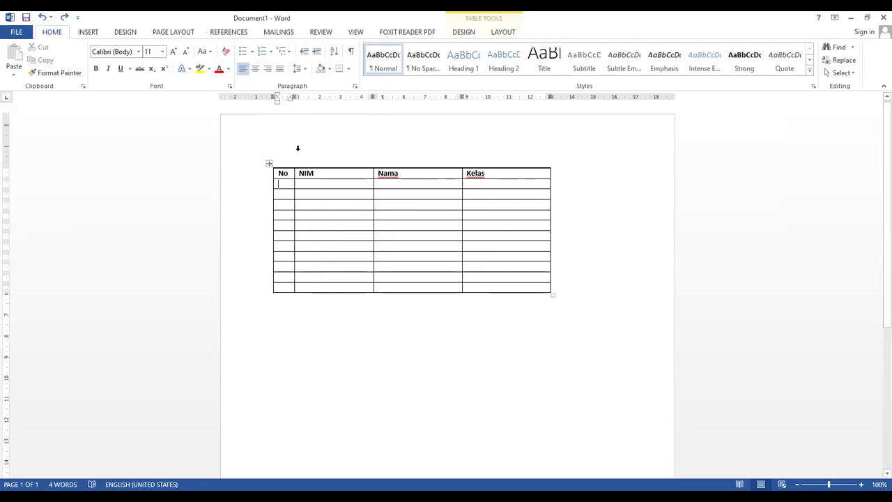
pyautogui.click(271, 52)
pyautogui.click(285, 95)
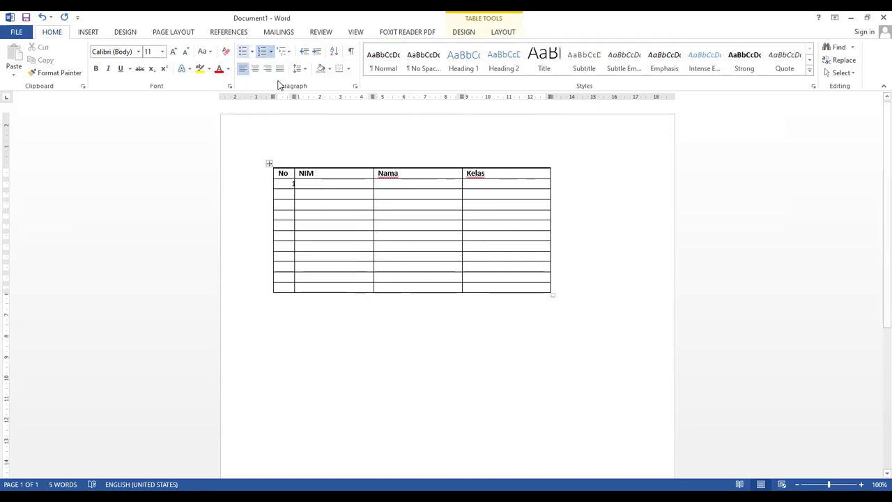
pyautogui.click(43, 16)
# Widen the No column to about 1.24 cm and apply the 1. 2. 3. numbering format to all cells below its heading
pyautogui.moveTo(296, 95); pyautogui.dragTo(300, 95)
pyautogui.click(338, 297)
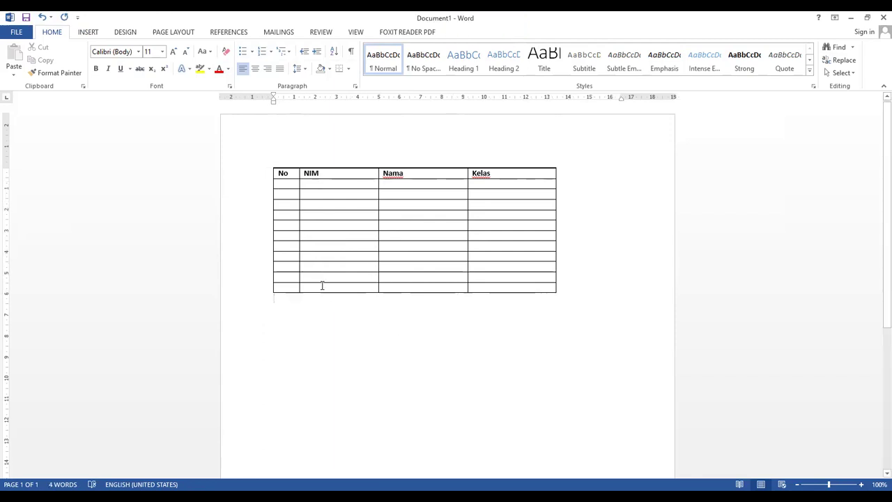
pyautogui.moveTo(284, 184); pyautogui.dragTo(286, 289)
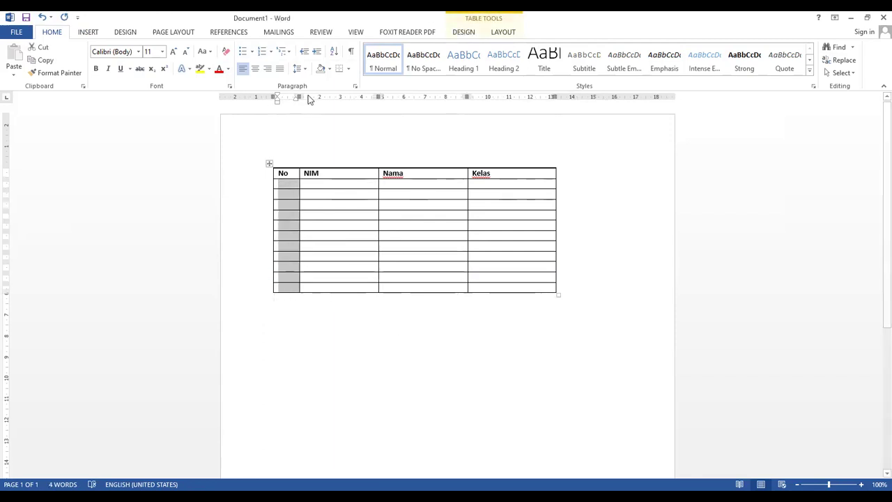
pyautogui.click(270, 53)
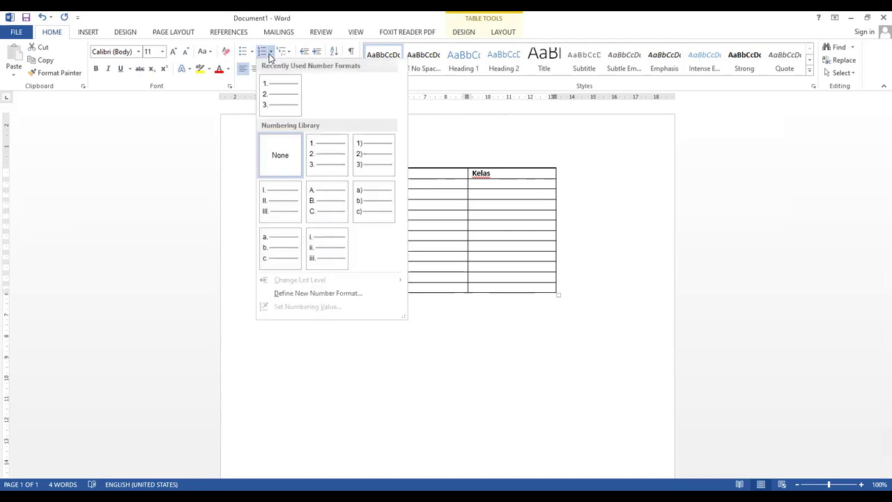
pyautogui.click(333, 153)
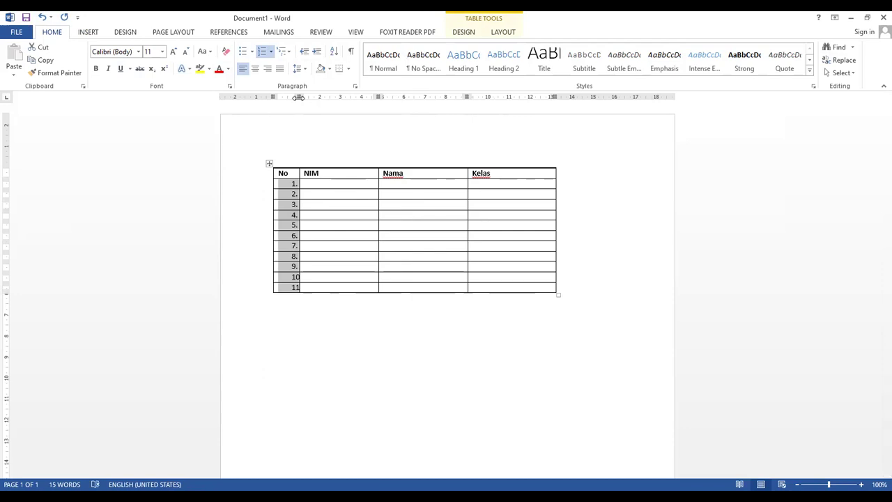
# Left-align the list numbers in the No column and apply Align Center Left cell alignment, starting from the first numbered cell
pyautogui.moveTo(298, 97); pyautogui.dragTo(299, 98)
pyautogui.click(296, 178)
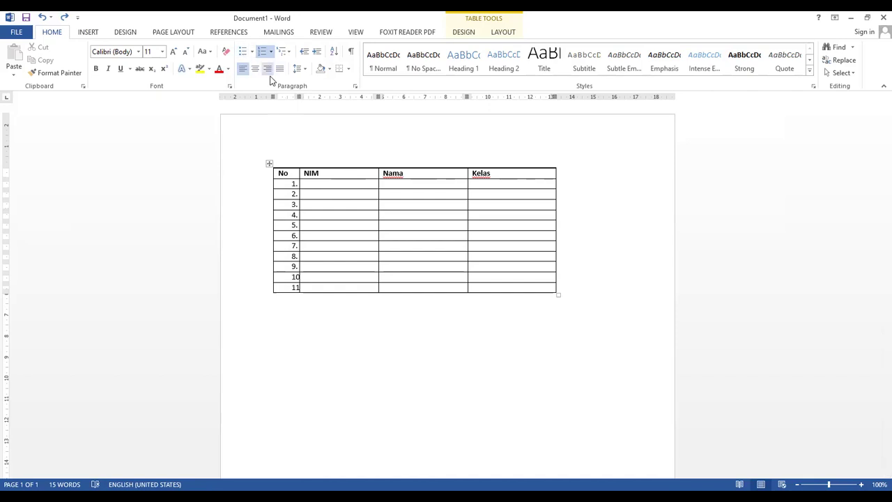
pyautogui.click(374, 332)
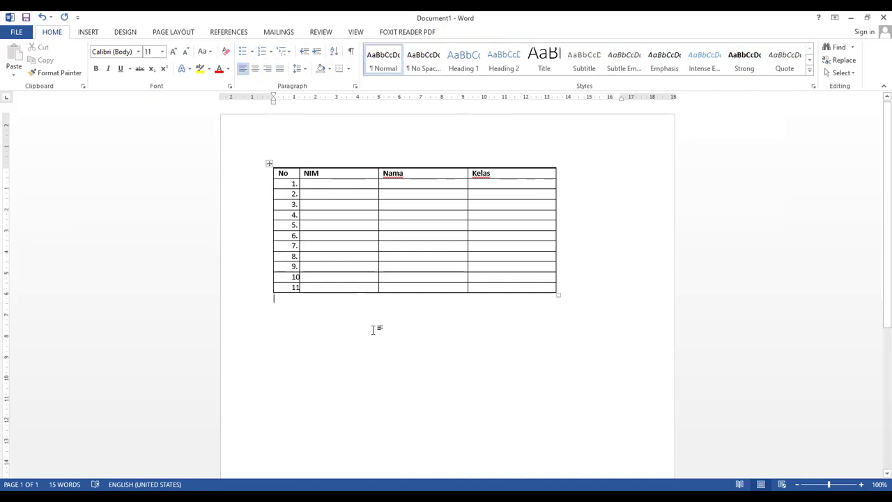
pyautogui.click(295, 183)
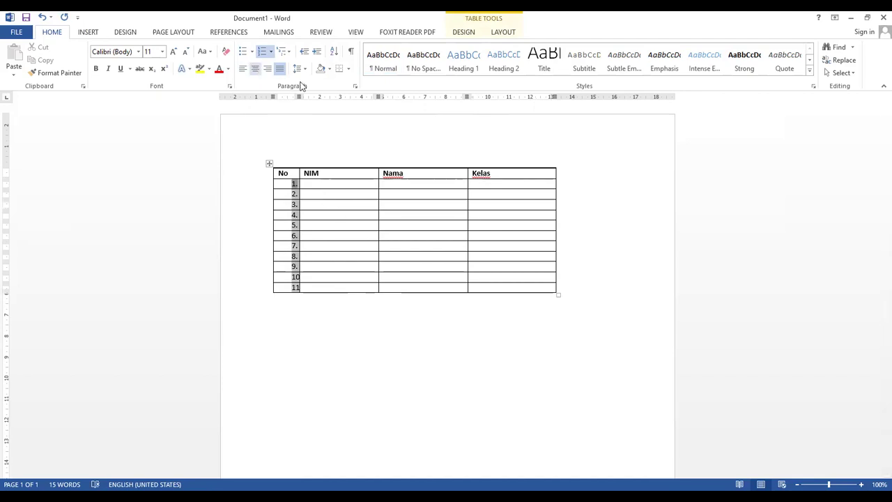
pyautogui.click(242, 72)
pyautogui.click(244, 72)
pyautogui.click(503, 32)
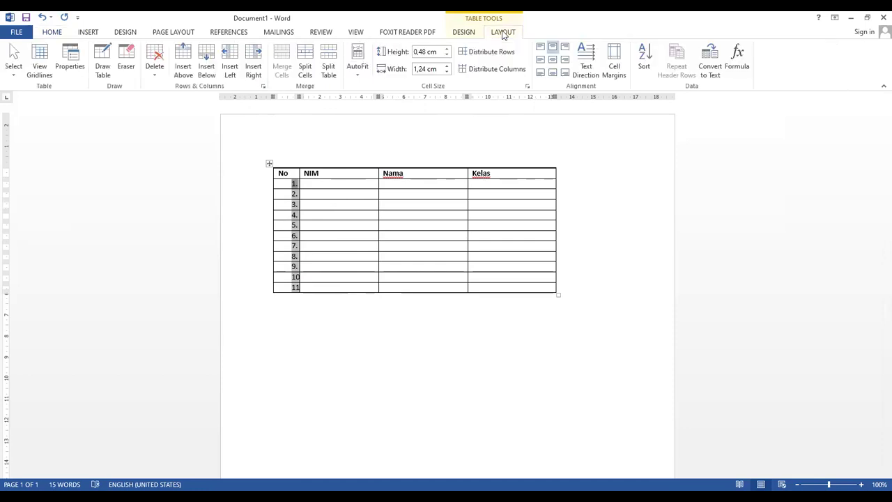
pyautogui.click(539, 62)
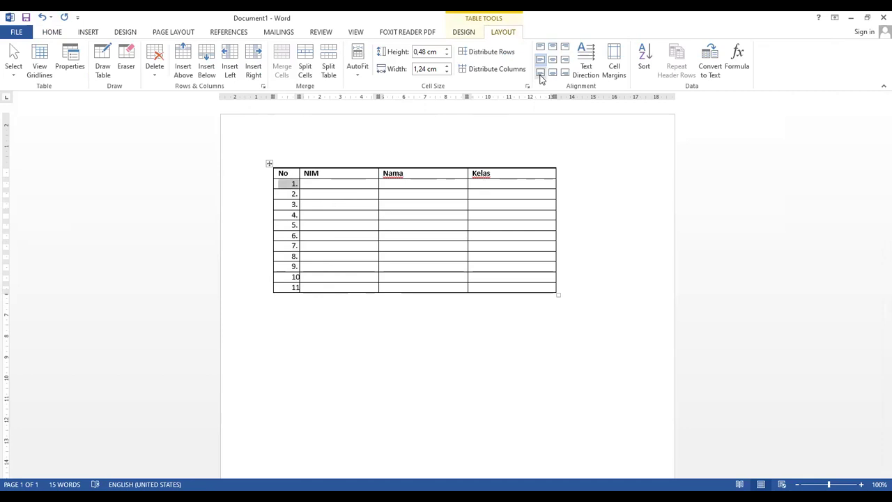
# Make the header row taller by adding two blank lines after the Kelas heading
pyautogui.click(307, 172)
pyautogui.moveTo(307, 172); pyautogui.dragTo(518, 175)
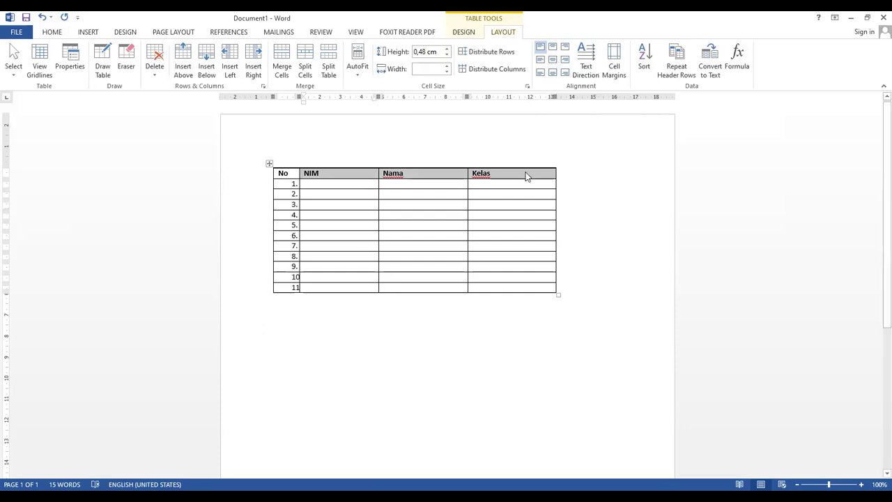
pyautogui.click(288, 174)
pyautogui.click(517, 175)
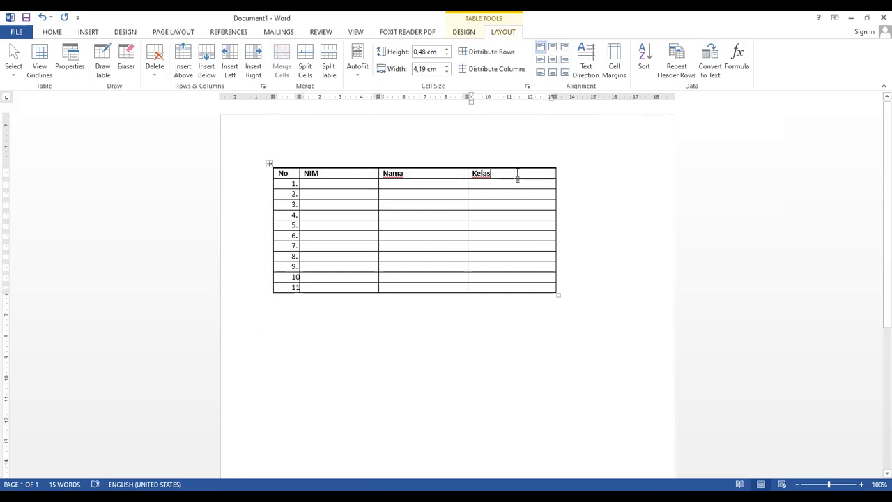
pyautogui.press('Return')
pyautogui.press('Return')
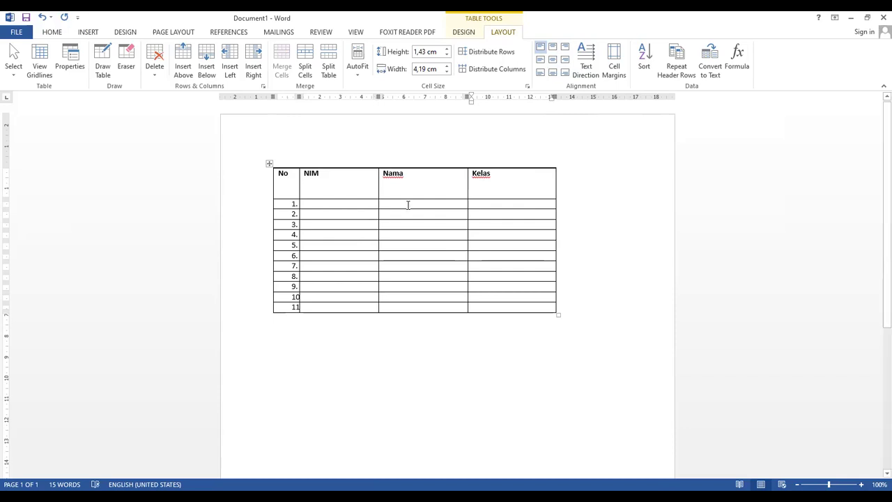
# Try the Align Center and Align Bottom Center options on the header row cells, ending with Align Top Center
pyautogui.moveTo(280, 175); pyautogui.dragTo(503, 179)
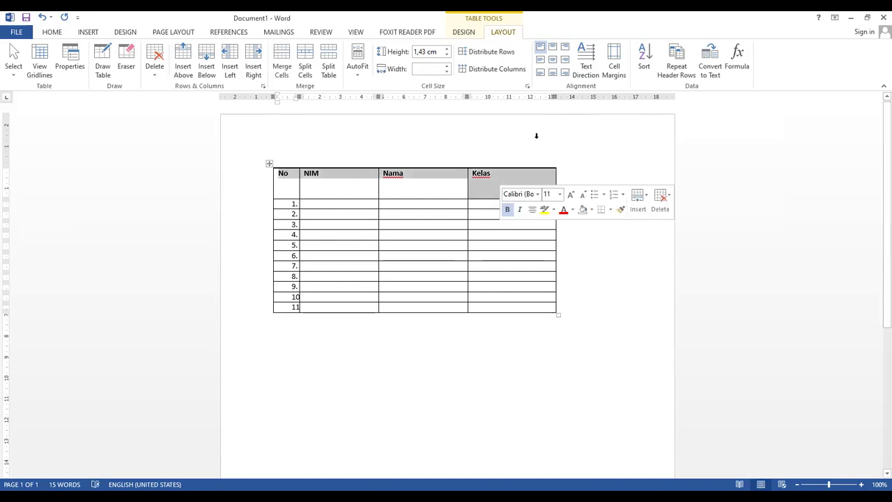
pyautogui.click(552, 60)
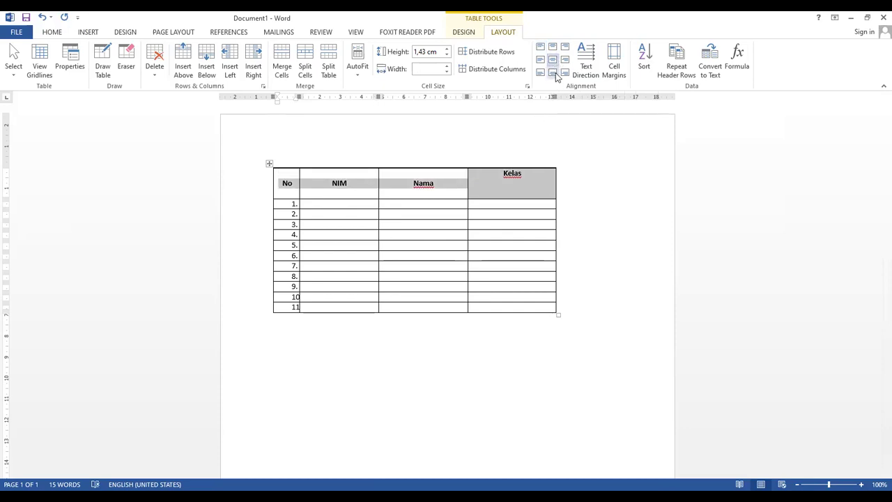
pyautogui.click(553, 73)
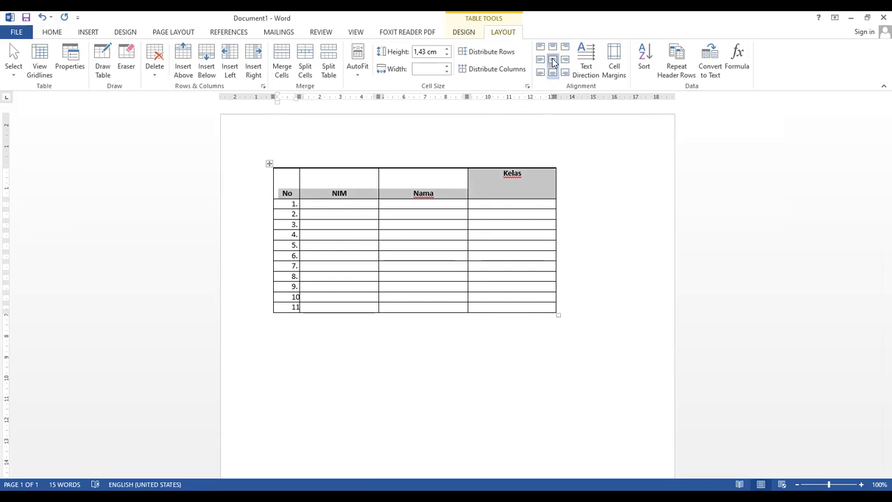
pyautogui.click(553, 61)
pyautogui.click(553, 47)
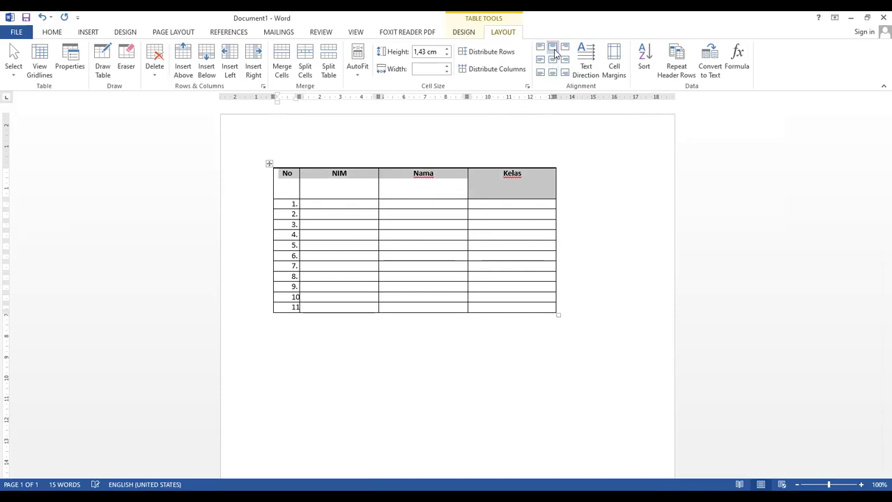
pyautogui.click(530, 181)
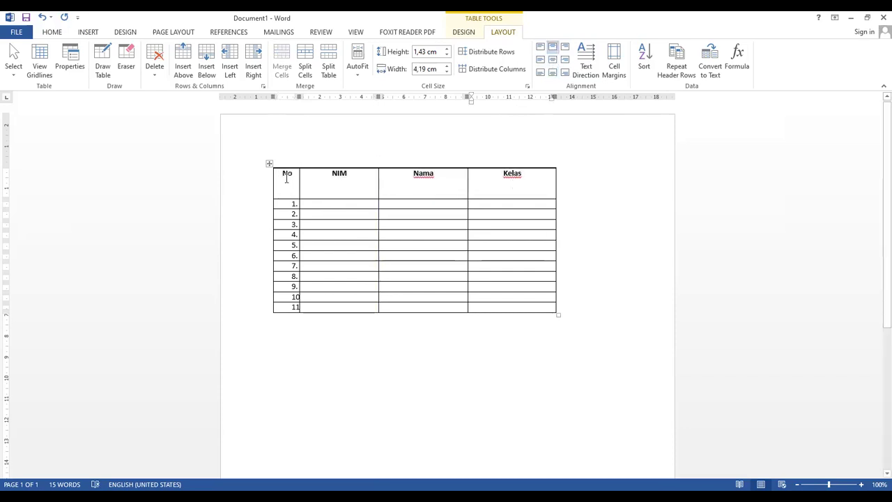
# Try left, top-centre and bottom-centre cell alignments on the header row, ending with Align Center
pyautogui.moveTo(292, 175); pyautogui.dragTo(496, 176)
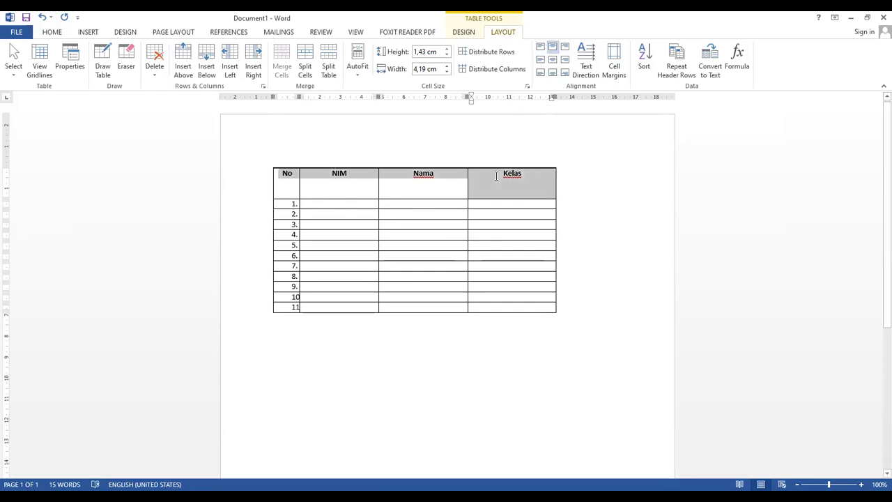
pyautogui.click(540, 59)
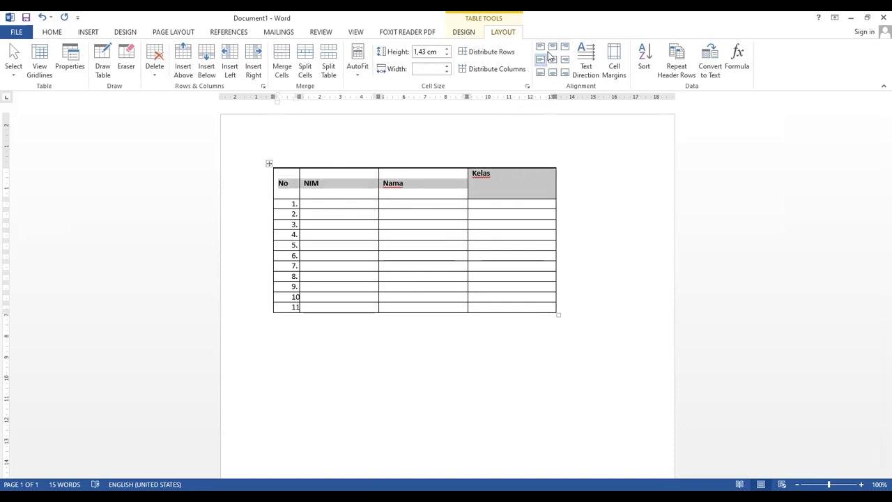
pyautogui.click(540, 47)
pyautogui.click(553, 46)
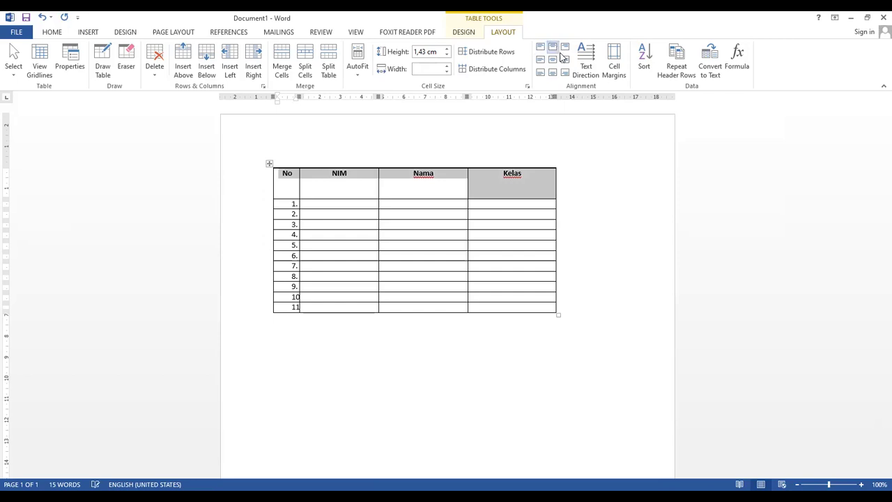
pyautogui.click(552, 60)
pyautogui.click(552, 72)
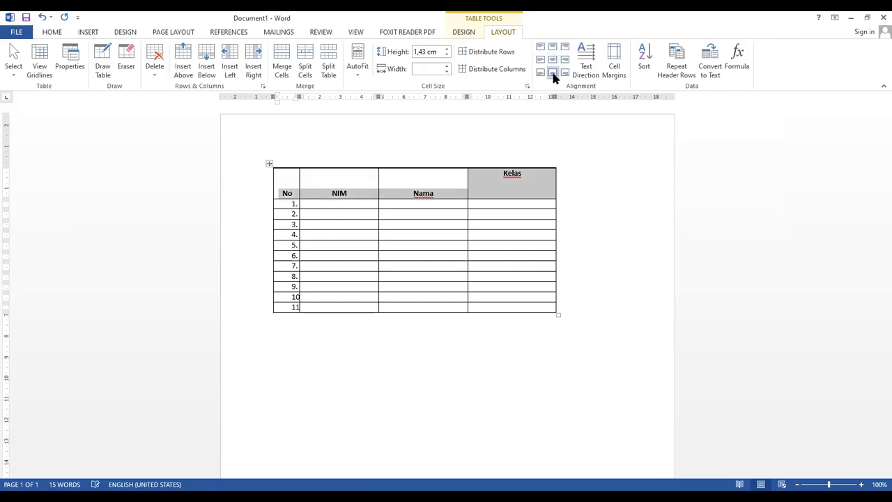
pyautogui.click(553, 61)
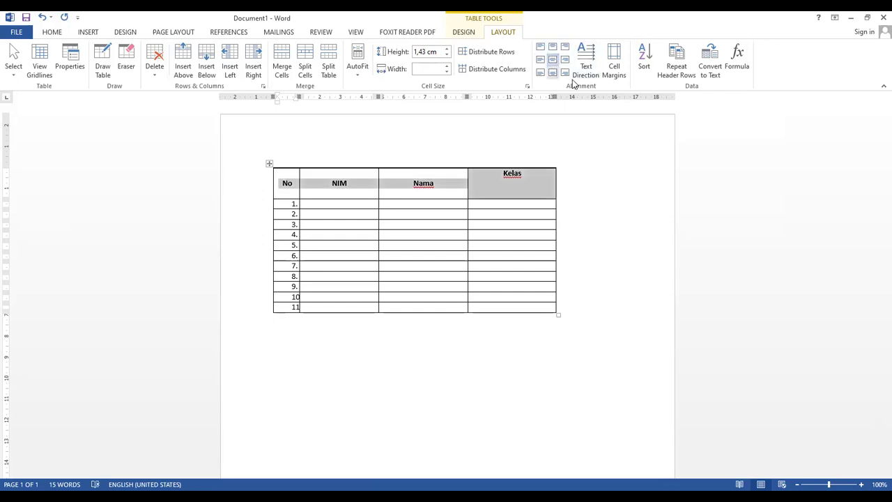
# Rotate the text direction of the Kelas and Nama headings so they read vertically
pyautogui.click(504, 175)
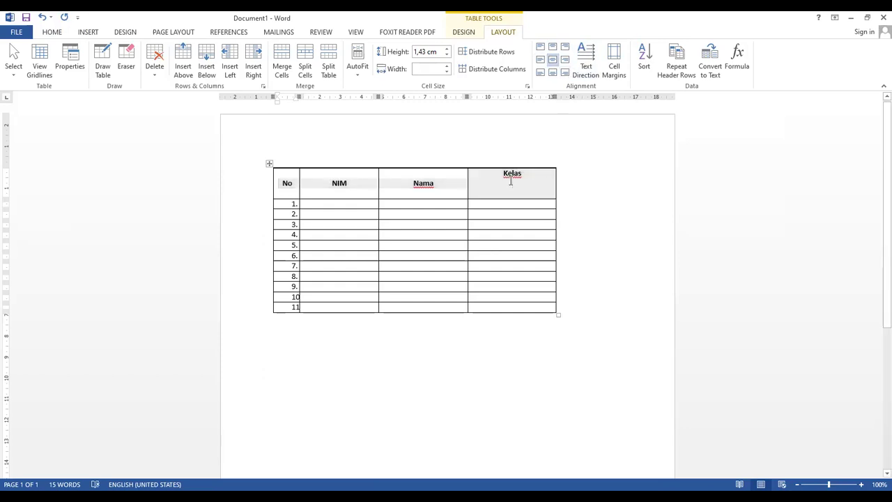
pyautogui.moveTo(504, 175); pyautogui.dragTo(527, 174)
pyautogui.click(585, 65)
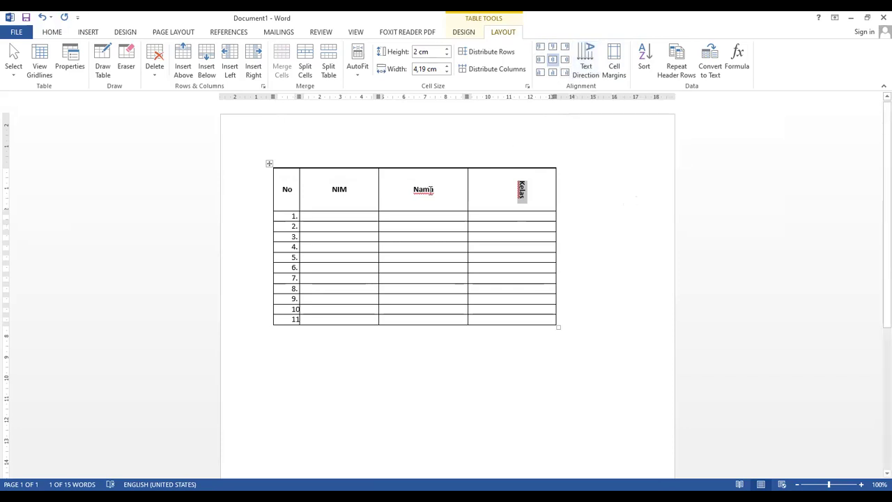
pyautogui.click(441, 185)
pyautogui.moveTo(442, 185); pyautogui.dragTo(397, 188)
pyautogui.click(586, 64)
pyautogui.click(488, 191)
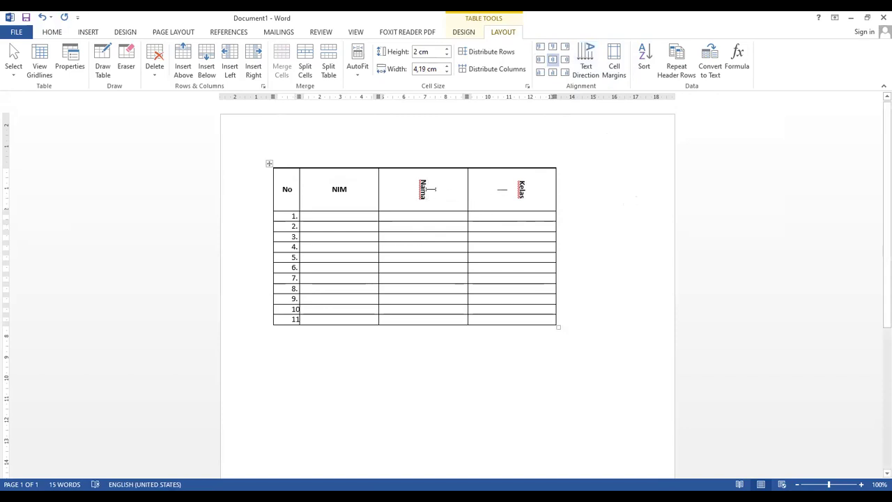
# Undo the text direction changes on the Nama and Kelas headings
pyautogui.moveTo(330, 189); pyautogui.dragTo(457, 195)
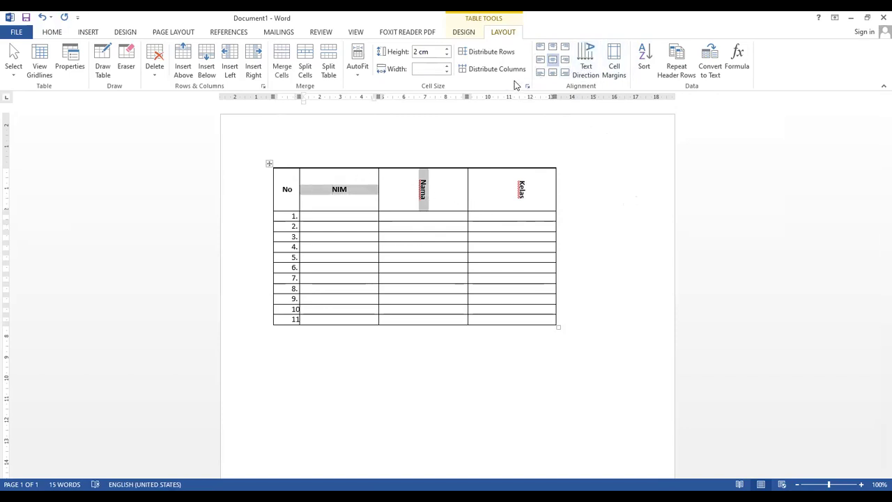
pyautogui.click(501, 194)
pyautogui.click(42, 17)
pyautogui.click(42, 17)
pyautogui.click(42, 17)
pyautogui.click(42, 17)
pyautogui.click(42, 17)
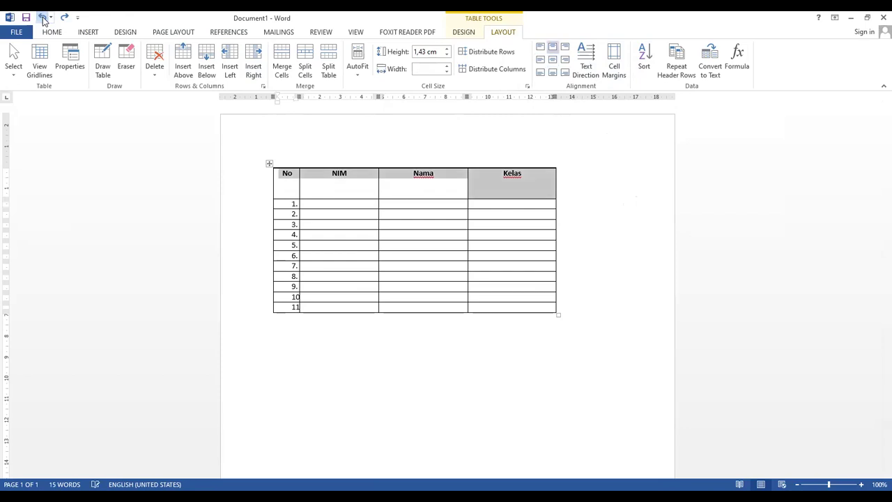
pyautogui.click(384, 255)
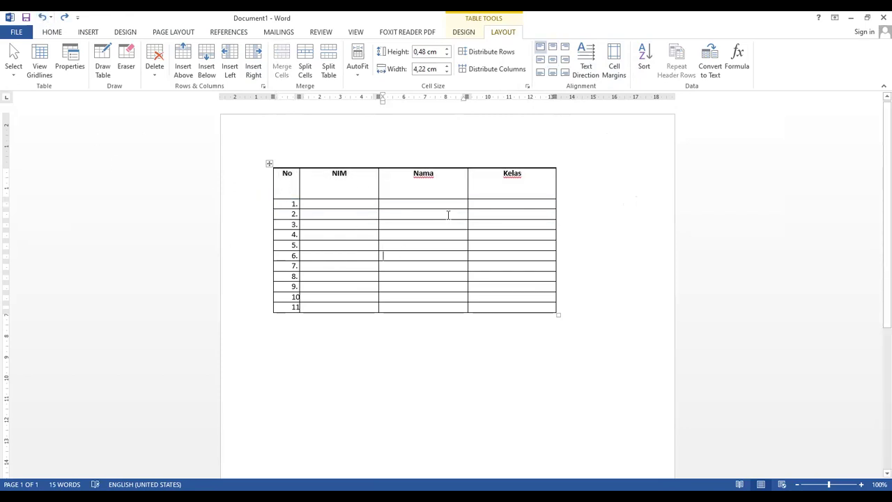
# Undo the remaining header alignment changes and the blank lines added to the Kelas cell
pyautogui.click(43, 18)
pyautogui.click(43, 19)
pyautogui.click(43, 19)
pyautogui.click(43, 18)
pyautogui.click(43, 19)
pyautogui.click(44, 19)
pyautogui.click(454, 235)
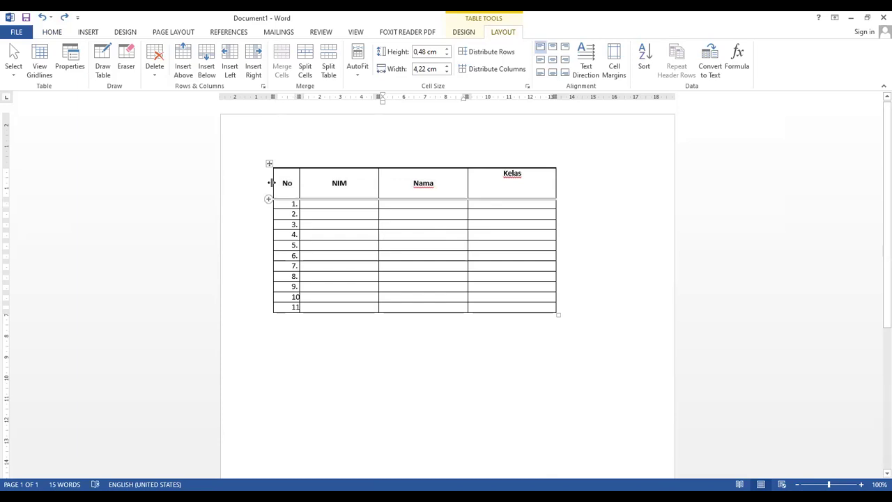
pyautogui.moveTo(290, 183); pyautogui.dragTo(542, 193)
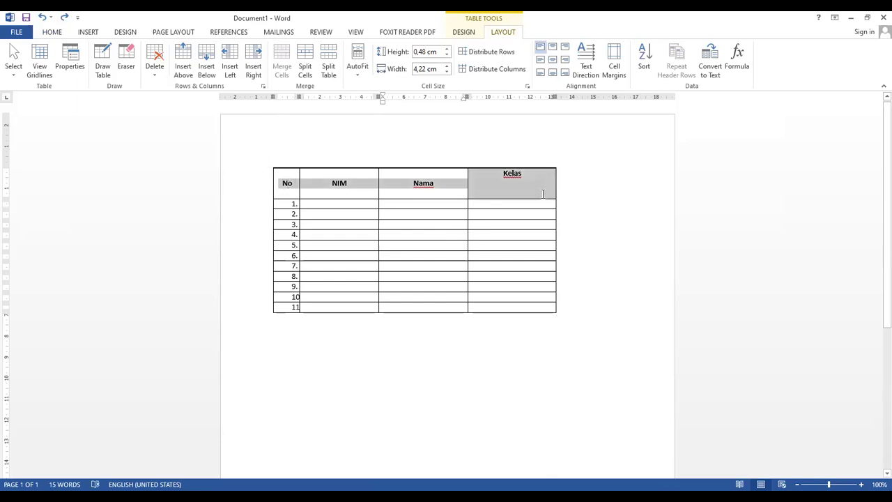
pyautogui.click(489, 235)
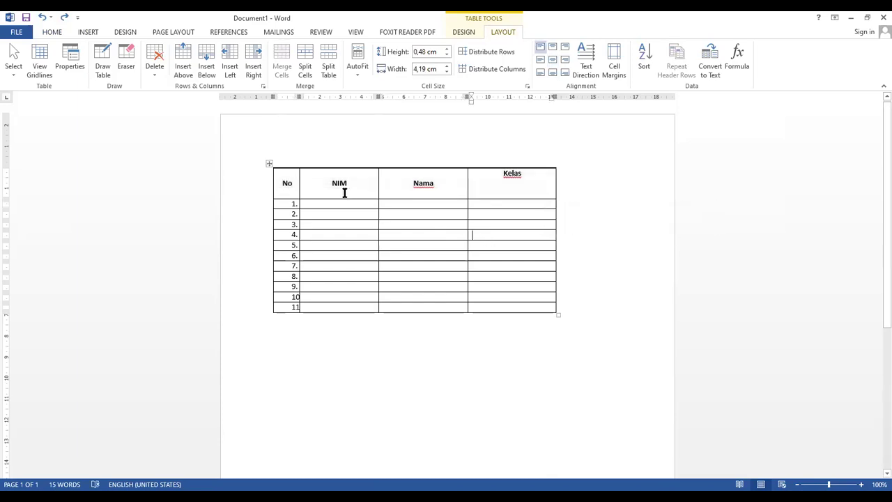
pyautogui.click(43, 17)
pyautogui.click(43, 17)
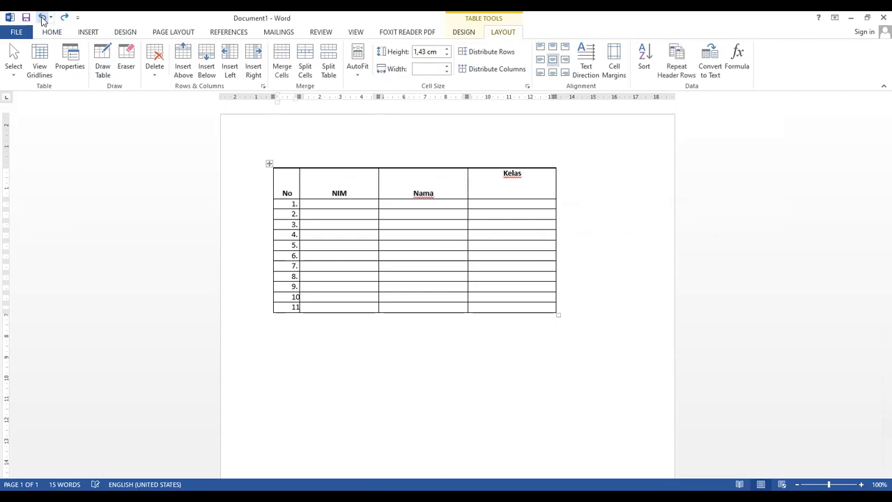
pyautogui.click(43, 18)
pyautogui.click(42, 18)
pyautogui.click(43, 18)
# Delete all table rows below the first numbered row, keeping the header row
pyautogui.click(385, 266)
pyautogui.moveTo(287, 190); pyautogui.dragTo(305, 294)
pyautogui.press('BackSpace')
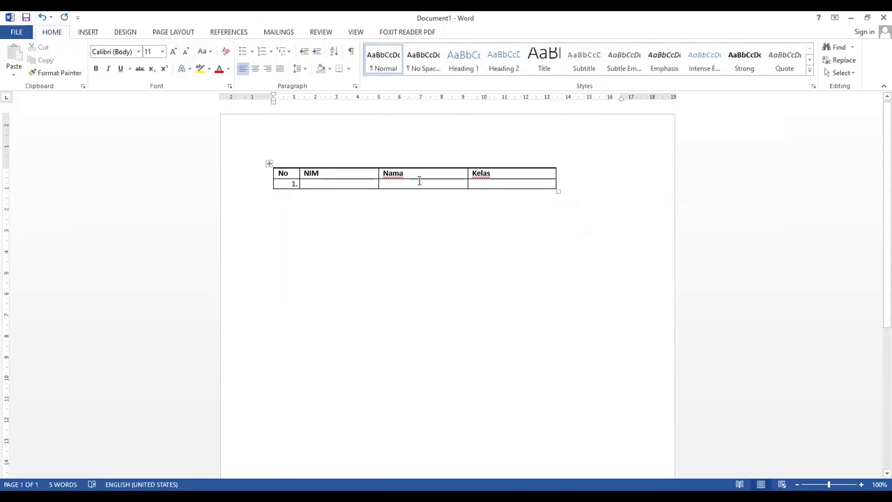
pyautogui.click(298, 186)
pyautogui.click(469, 193)
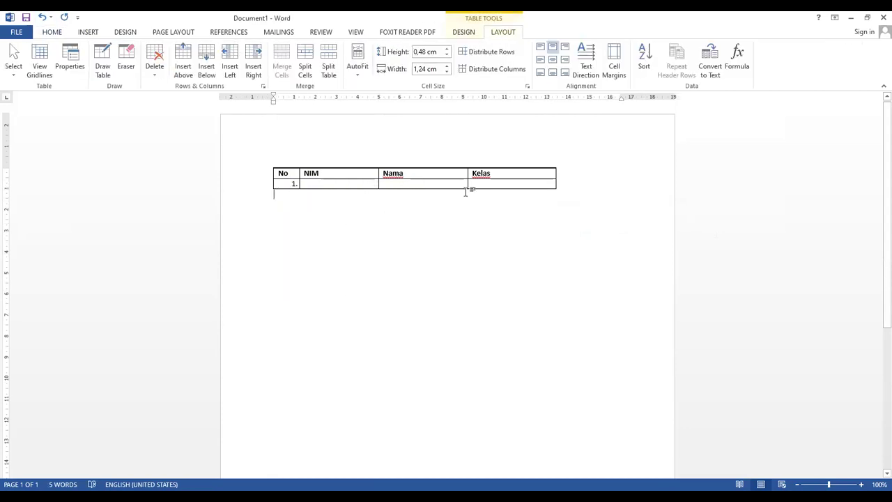
# Merge the Nama and Kelas heading cells into a single cell
pyautogui.click(413, 174)
pyautogui.click(490, 174)
pyautogui.moveTo(539, 174); pyautogui.dragTo(410, 173)
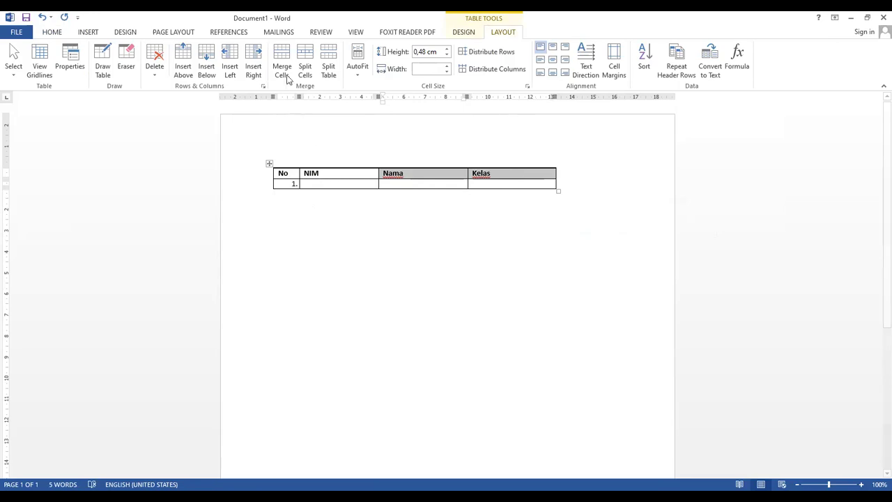
pyautogui.rightClick(512, 180)
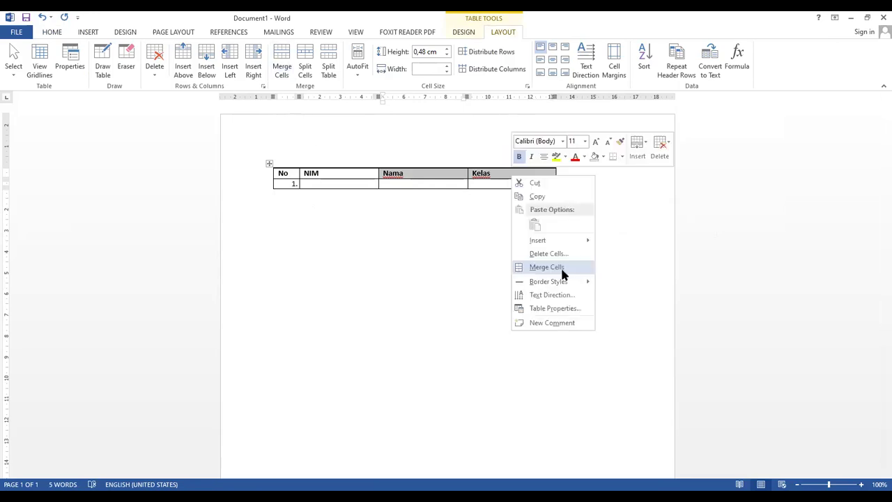
pyautogui.click(562, 271)
pyautogui.click(497, 249)
# Delete the Nama and Kelas text from the merged heading cell
pyautogui.click(413, 176)
pyautogui.moveTo(413, 176); pyautogui.dragTo(418, 187)
pyautogui.press('Delete')
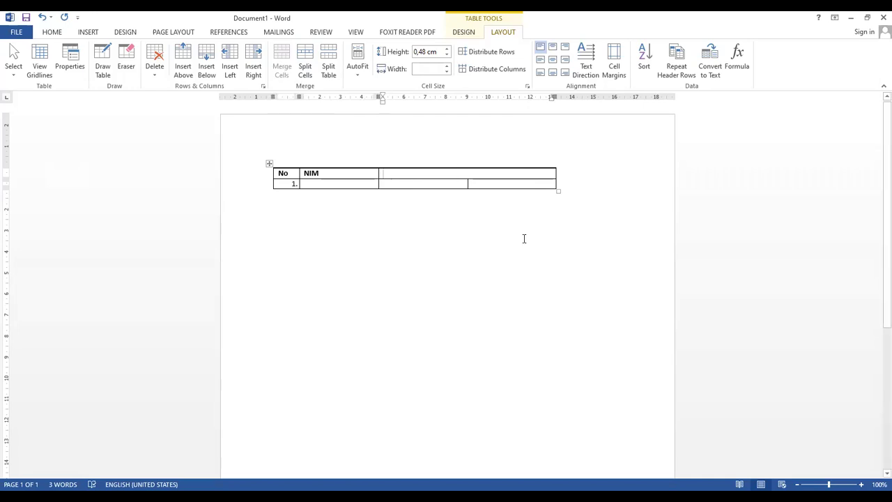
# Split the empty merged heading cell beside NIM into 4 columns and 3 rows
pyautogui.click(505, 183)
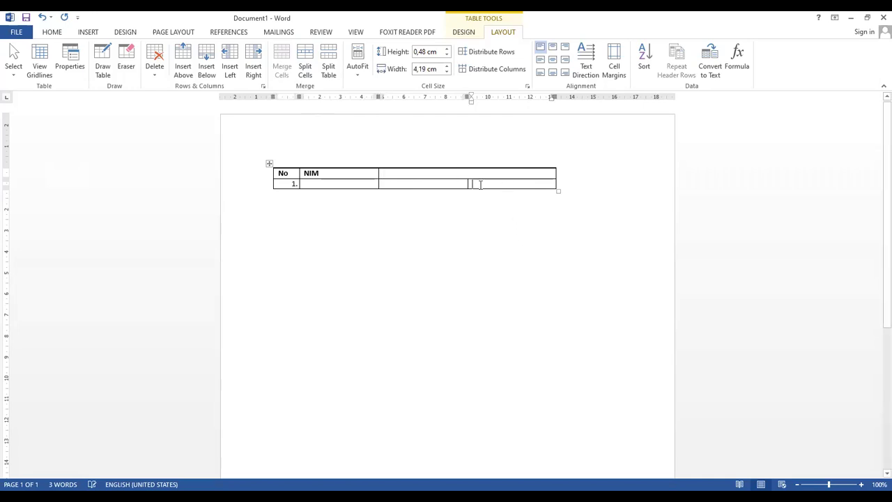
pyautogui.click(478, 176)
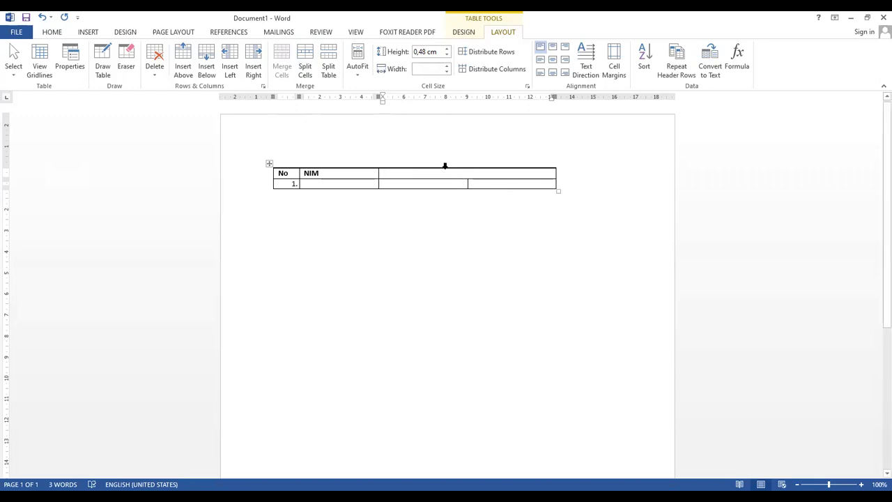
pyautogui.click(454, 165)
pyautogui.click(436, 174)
pyautogui.click(307, 72)
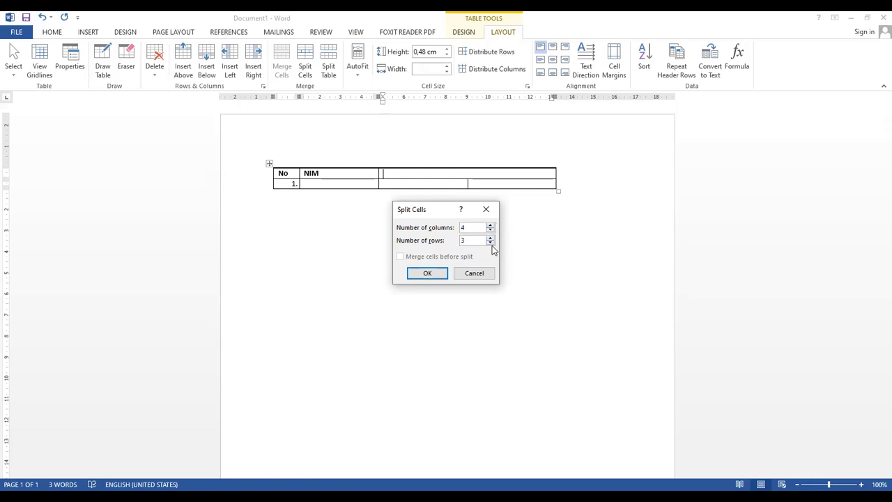
pyautogui.click(429, 273)
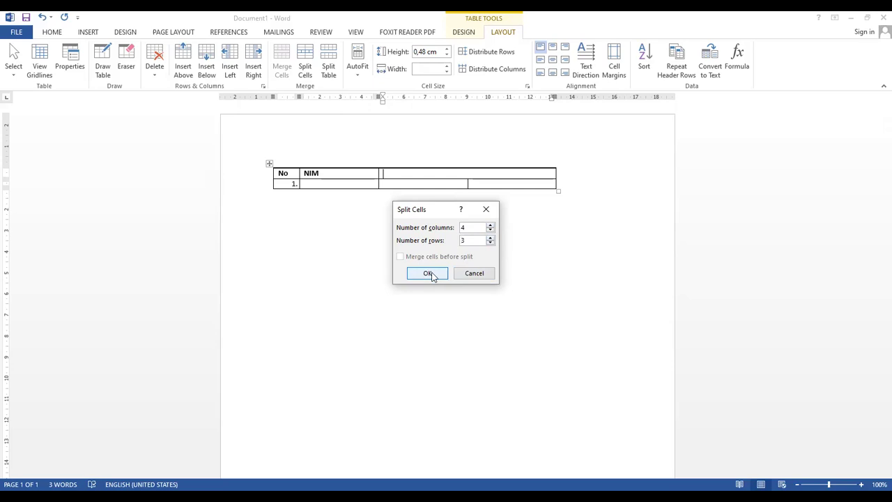
pyautogui.click(489, 264)
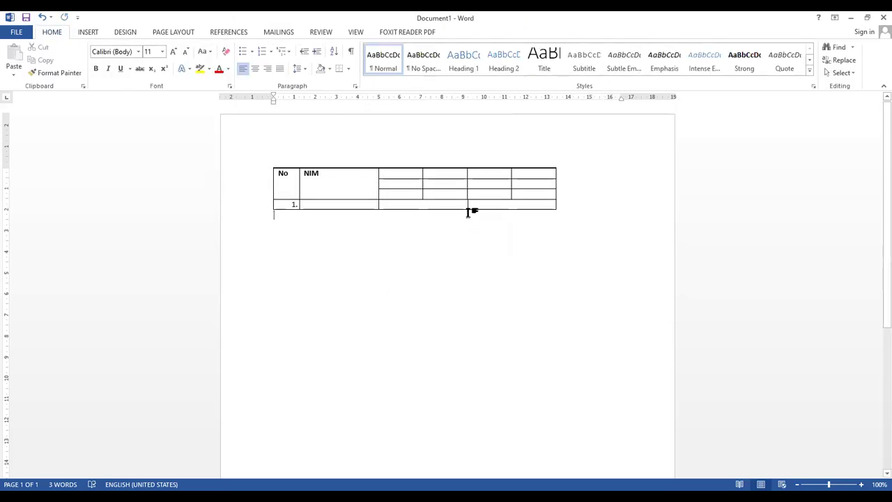
# Examine the columns and rows of the split heading cell beside NIM
pyautogui.click(410, 176)
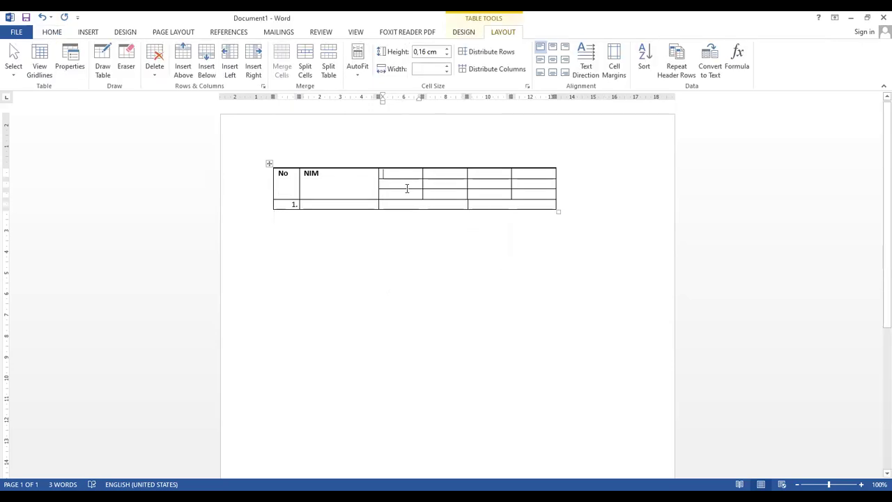
pyautogui.moveTo(401, 174); pyautogui.dragTo(526, 179)
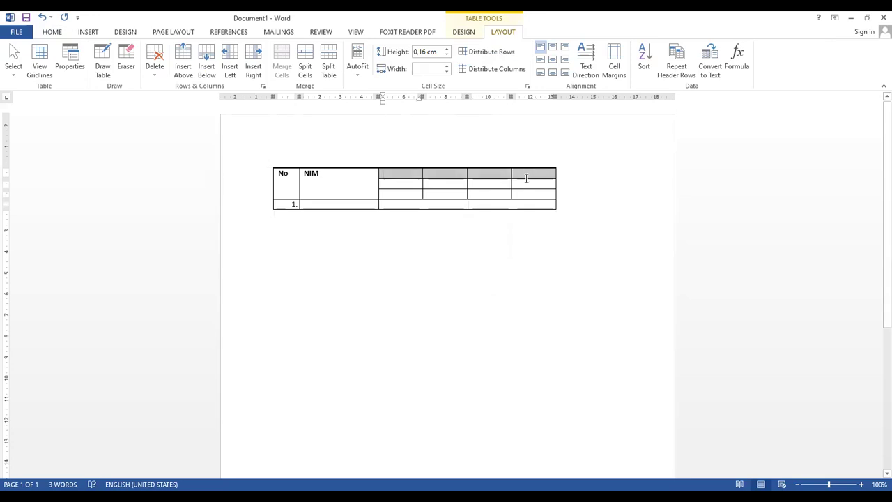
pyautogui.click(407, 174)
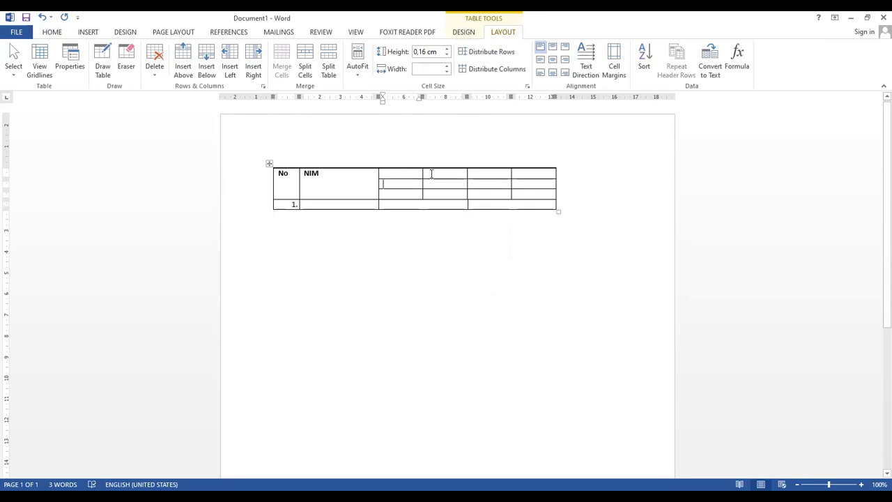
pyautogui.click(414, 173)
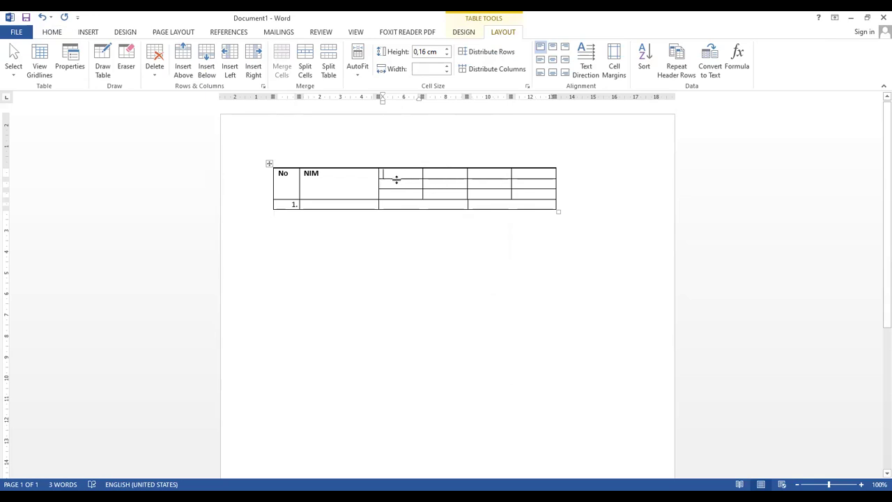
pyautogui.click(446, 174)
pyautogui.click(523, 172)
pyautogui.moveTo(385, 172); pyautogui.dragTo(537, 172)
pyautogui.click(422, 184)
pyautogui.moveTo(424, 185); pyautogui.dragTo(552, 185)
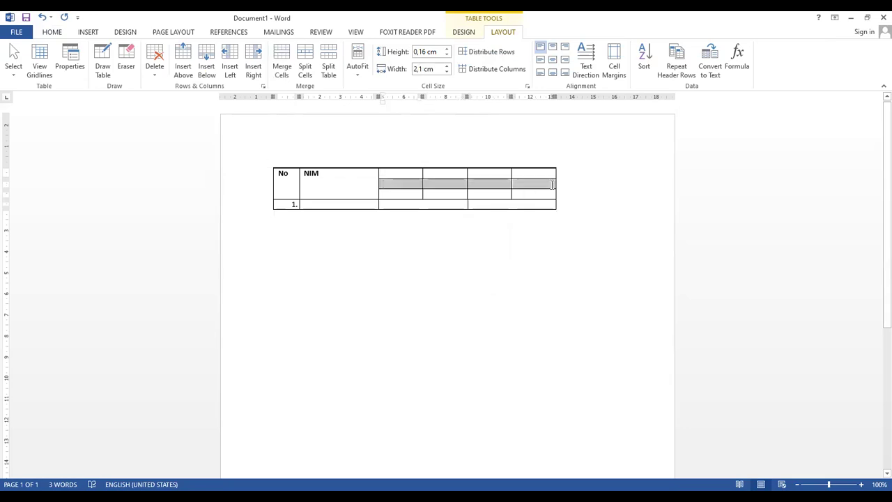
# Move the table's left edge inward by about 1 cm, narrow the last column, and adjust the divider in the row numbered 1
pyautogui.moveTo(409, 195); pyautogui.dragTo(559, 192)
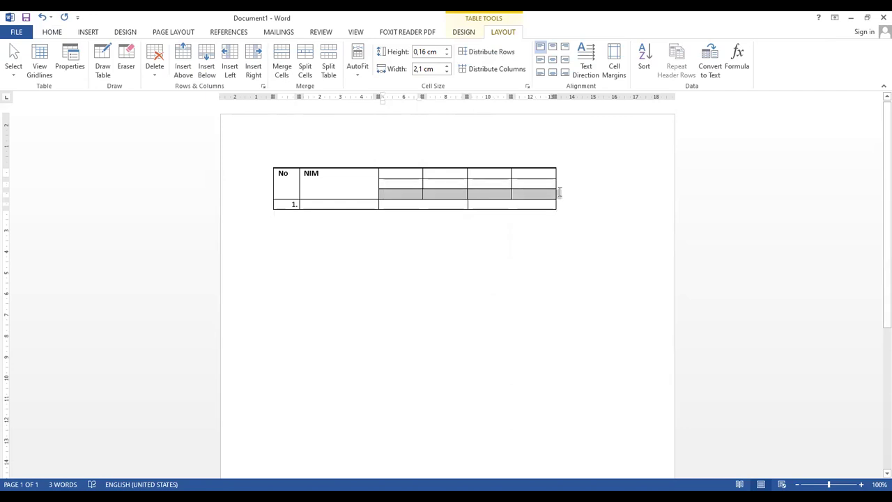
pyautogui.click(517, 264)
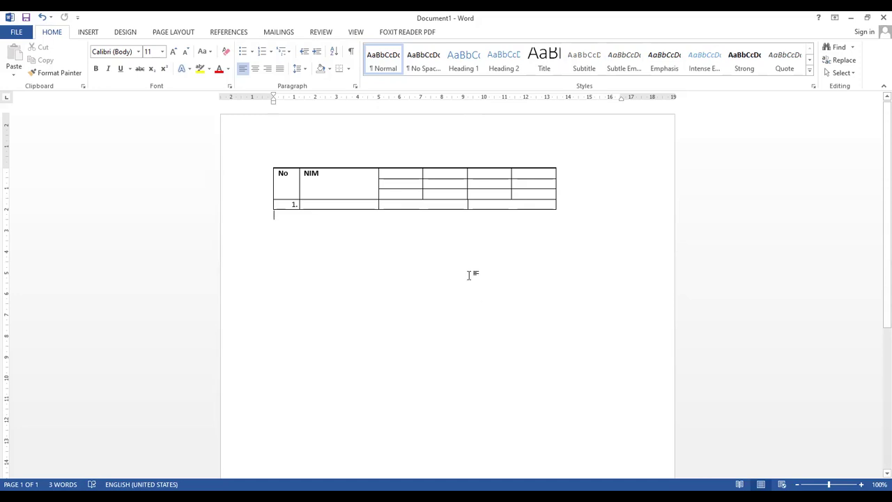
pyautogui.click(307, 174)
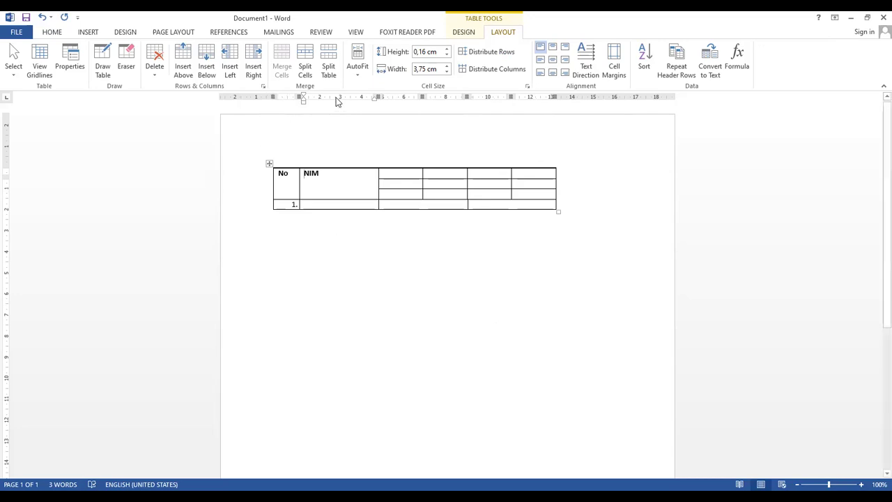
pyautogui.moveTo(270, 98); pyautogui.dragTo(291, 98)
pyautogui.moveTo(574, 96); pyautogui.dragTo(565, 100)
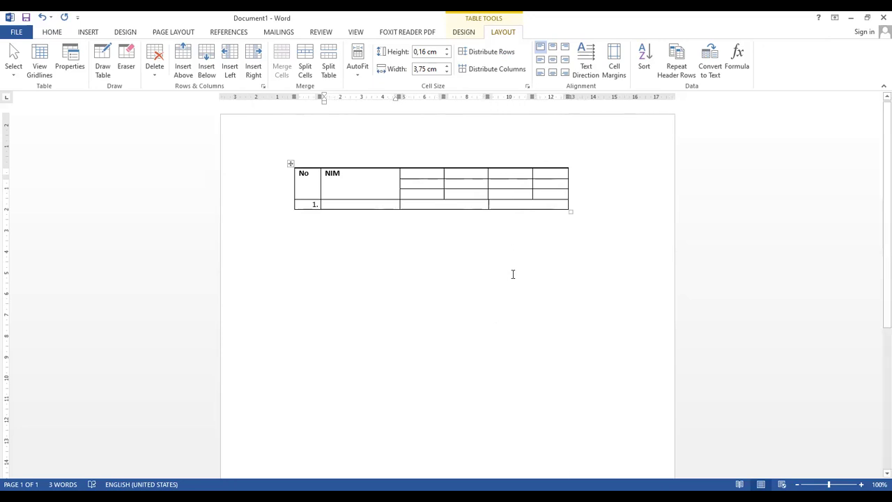
pyautogui.click(483, 219)
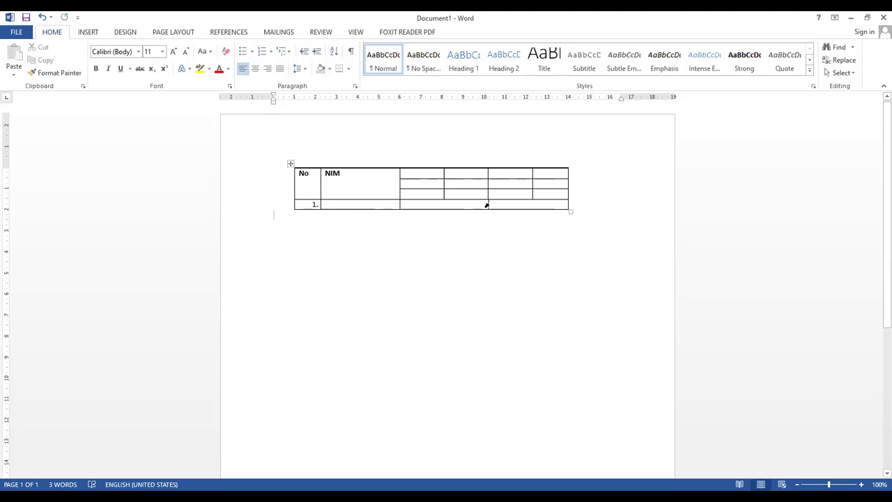
pyautogui.moveTo(487, 203); pyautogui.dragTo(488, 204)
# Shade the upper cell in the first column of the split heading beside NIM orange
pyautogui.click(429, 172)
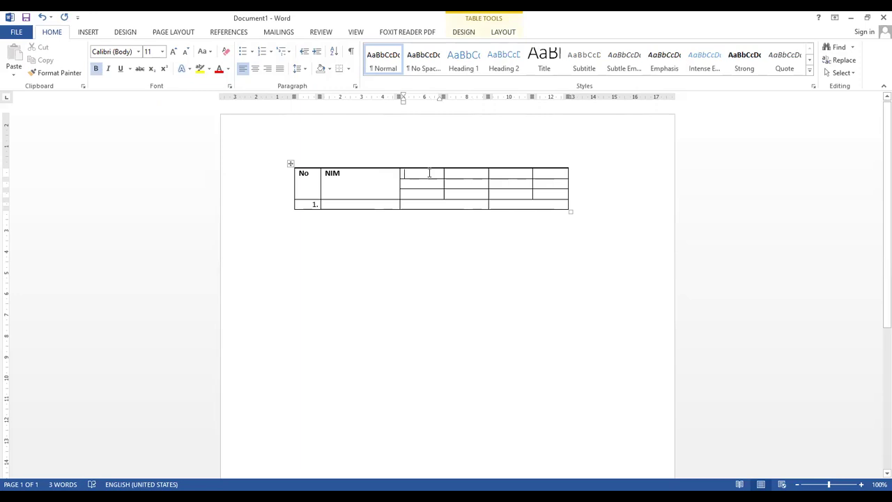
pyautogui.moveTo(429, 173); pyautogui.dragTo(436, 188)
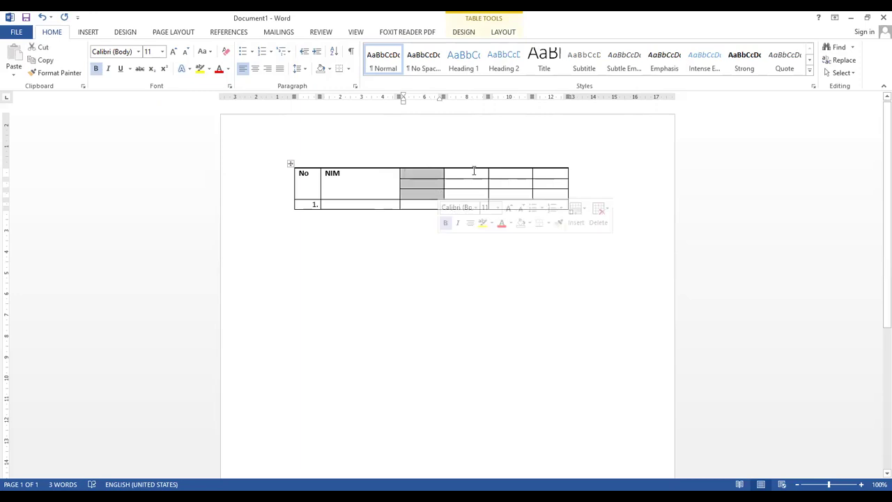
pyautogui.click(473, 171)
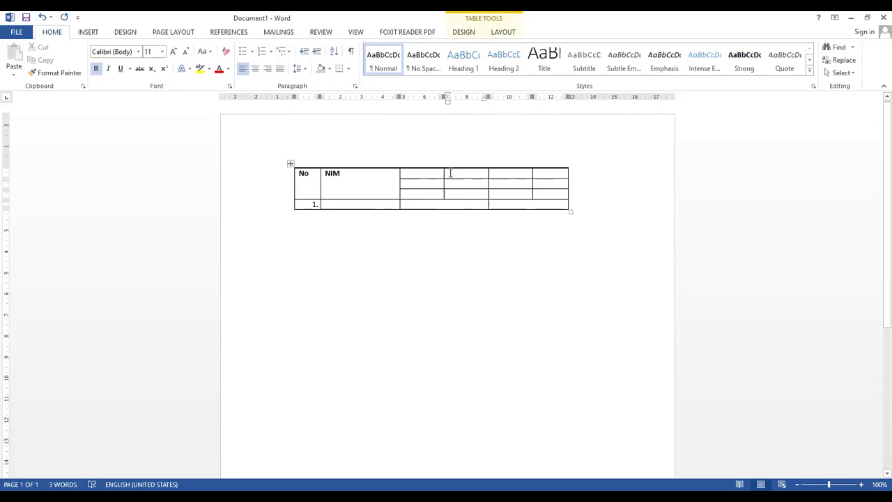
pyautogui.click(430, 171)
pyautogui.moveTo(430, 174); pyautogui.dragTo(435, 187)
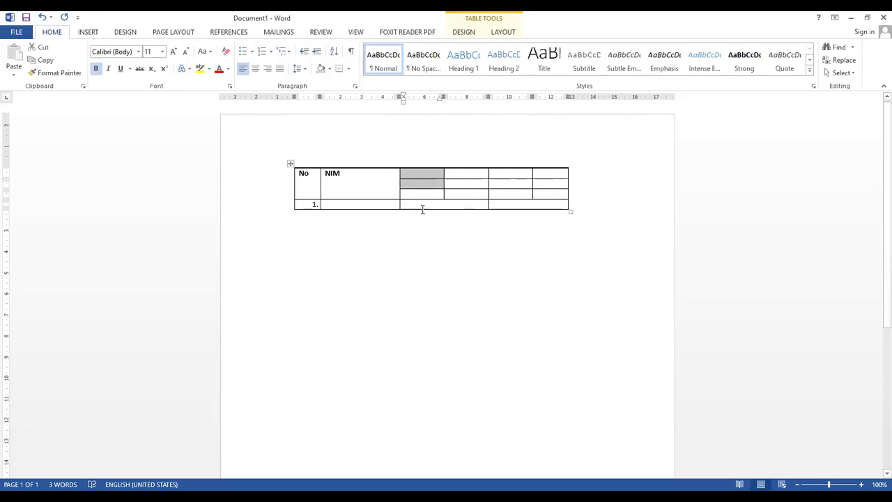
pyautogui.click(425, 175)
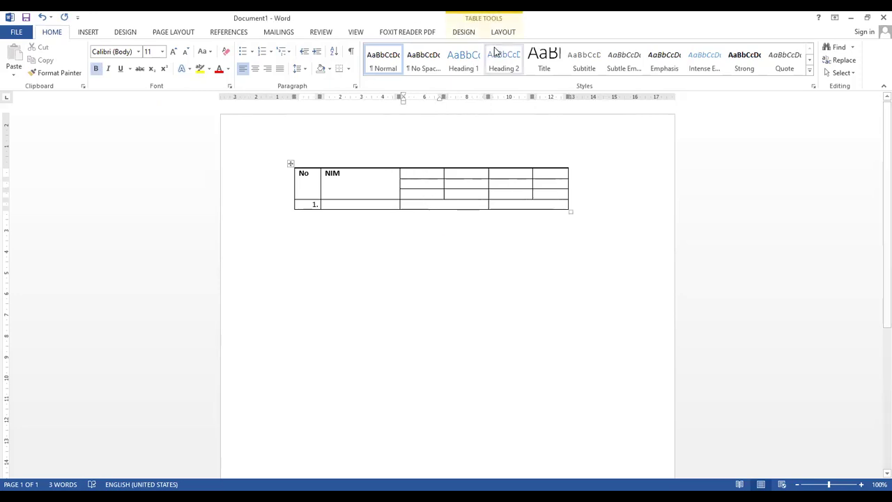
pyautogui.click(515, 36)
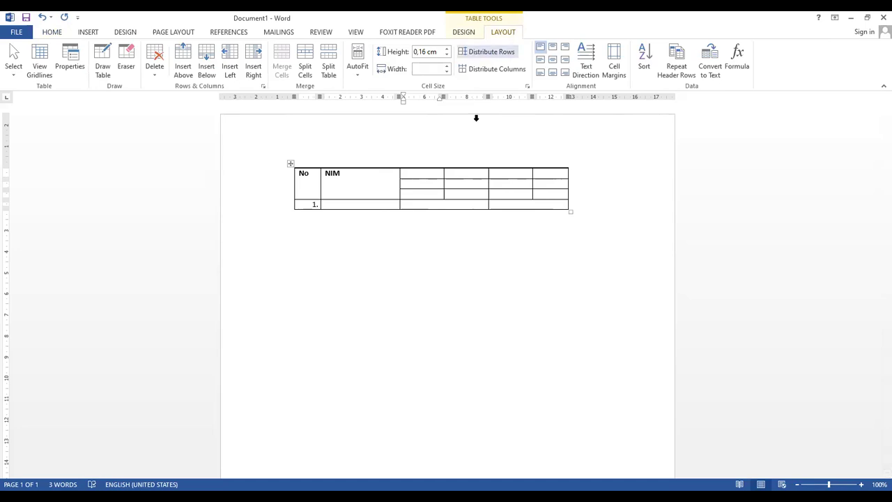
pyautogui.rightClick(433, 177)
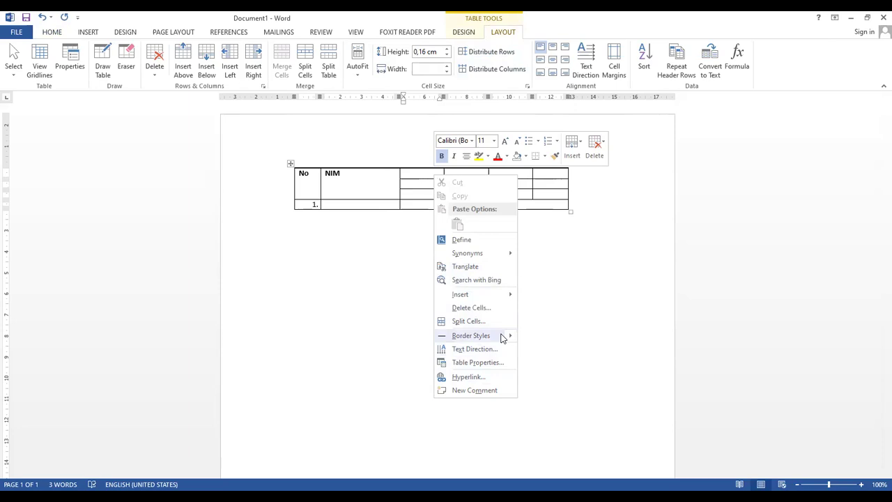
pyautogui.moveTo(503, 338)
pyautogui.click(463, 32)
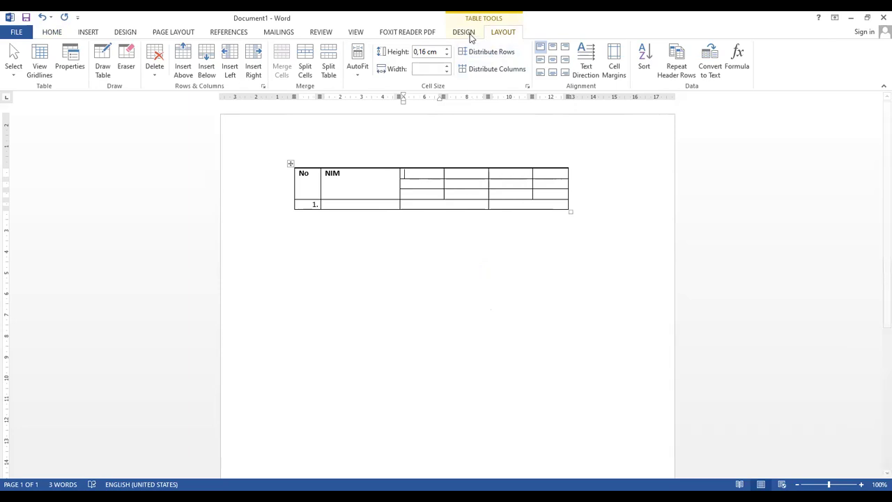
pyautogui.click(463, 32)
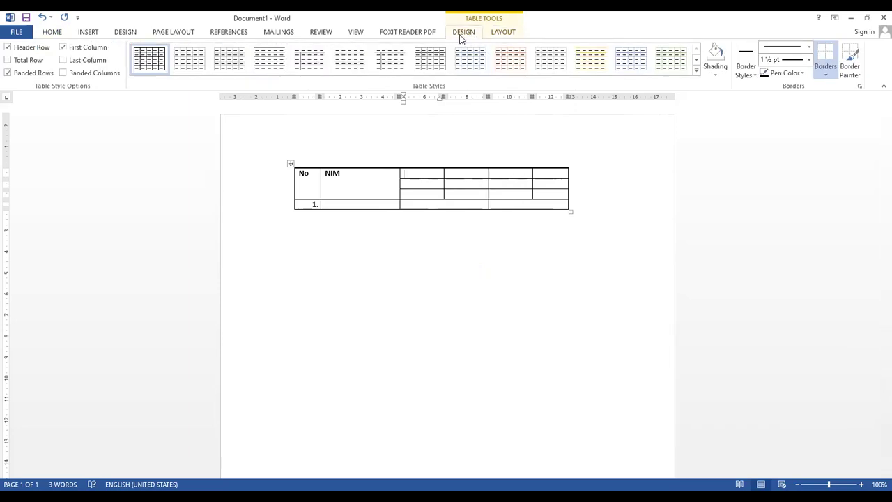
pyautogui.click(717, 77)
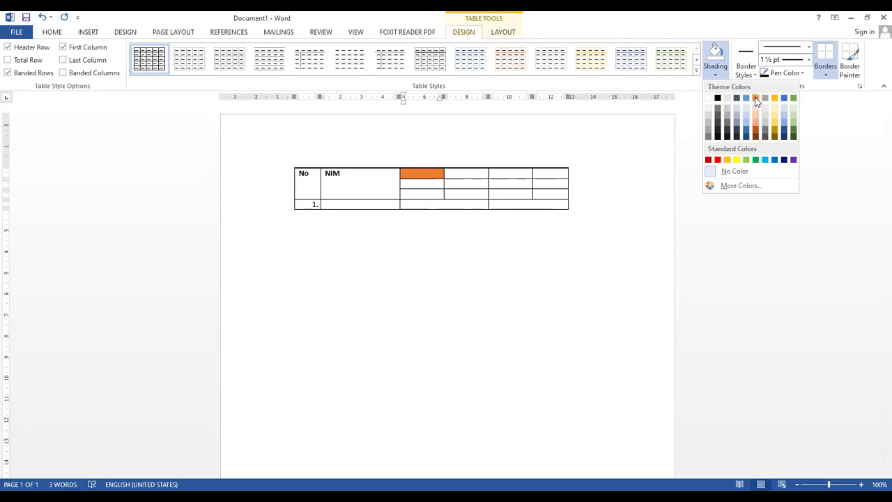
# Shade all three rows of the remaining three split heading columns blue-gray
pyautogui.click(460, 174)
pyautogui.moveTo(503, 178); pyautogui.dragTo(559, 191)
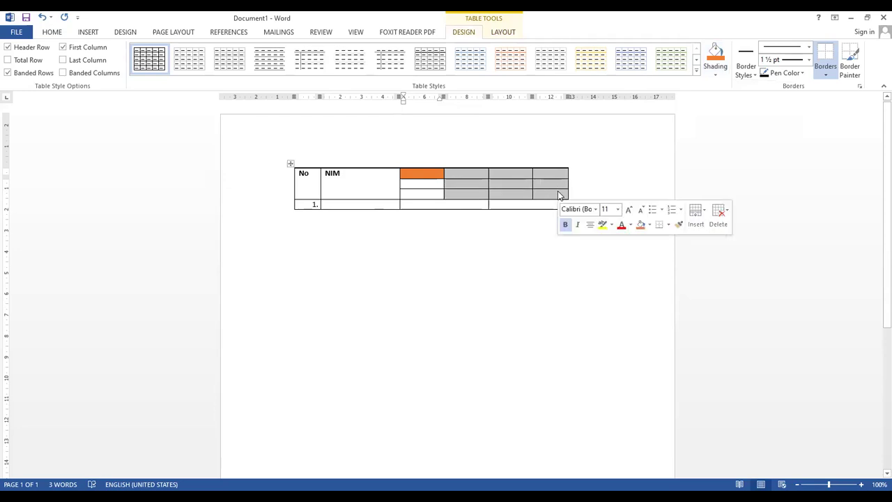
pyautogui.click(715, 74)
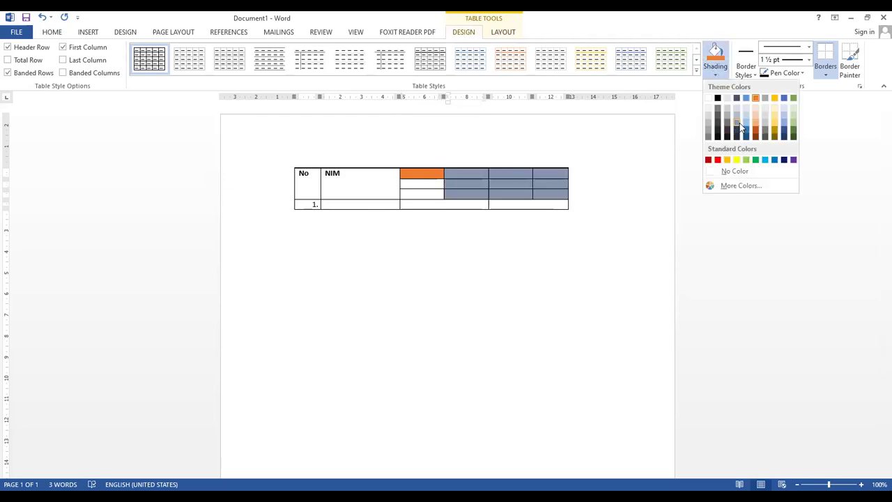
pyautogui.click(739, 123)
pyautogui.click(617, 192)
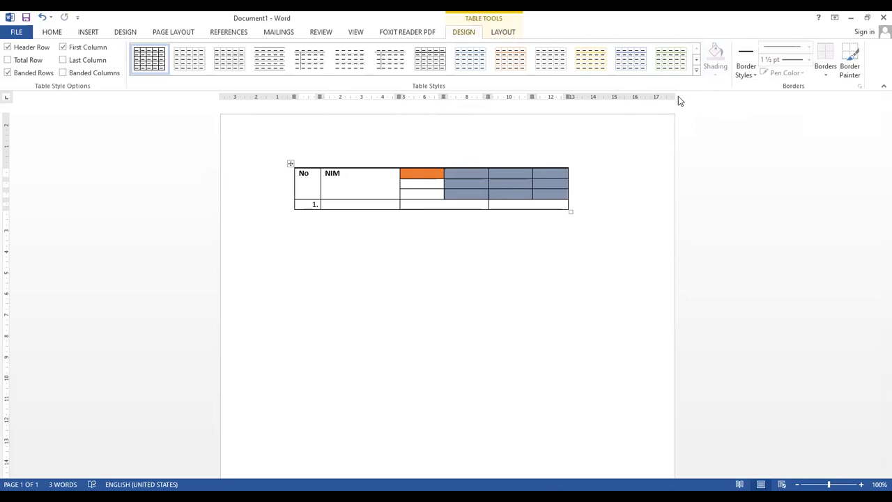
pyautogui.click(559, 192)
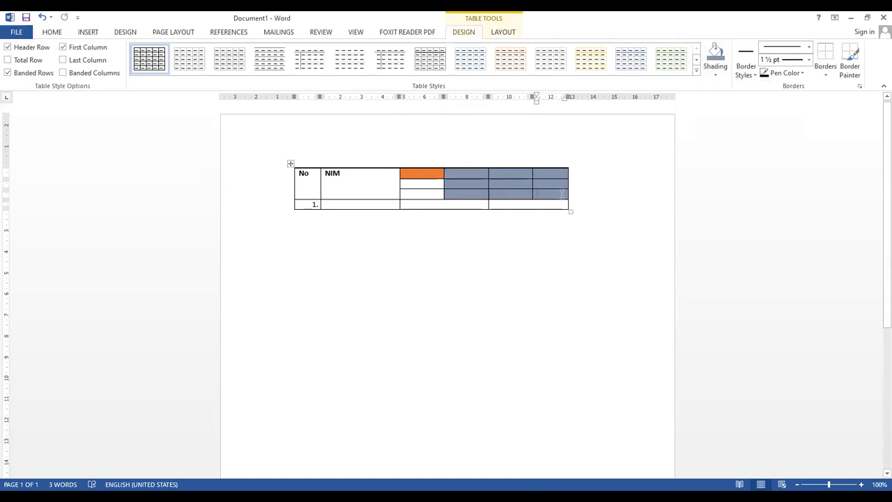
pyautogui.click(508, 35)
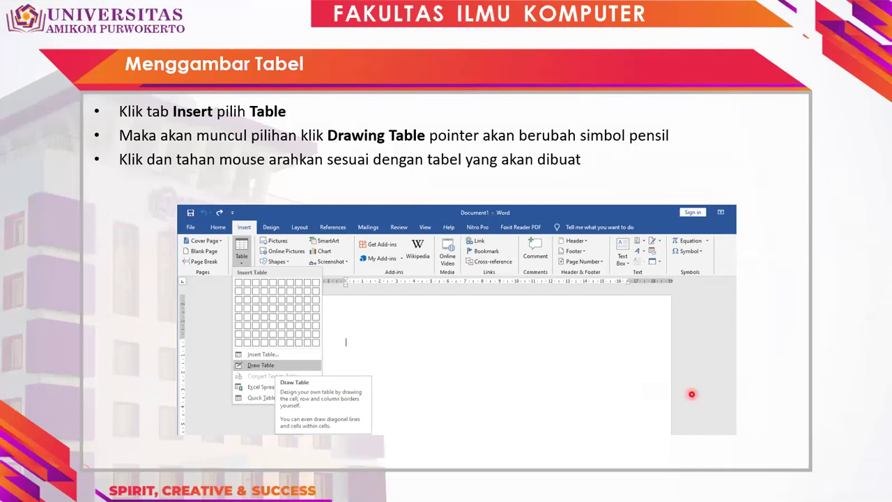
pyautogui.press('Right')
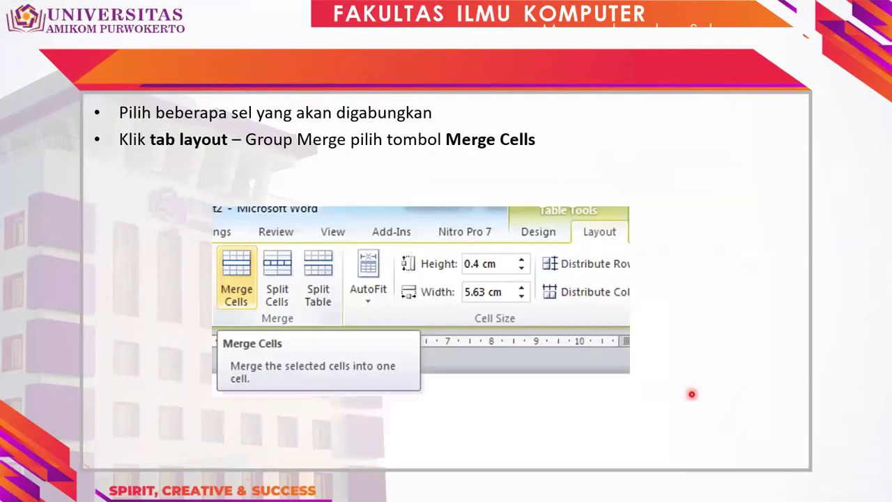
pyautogui.press('Right')
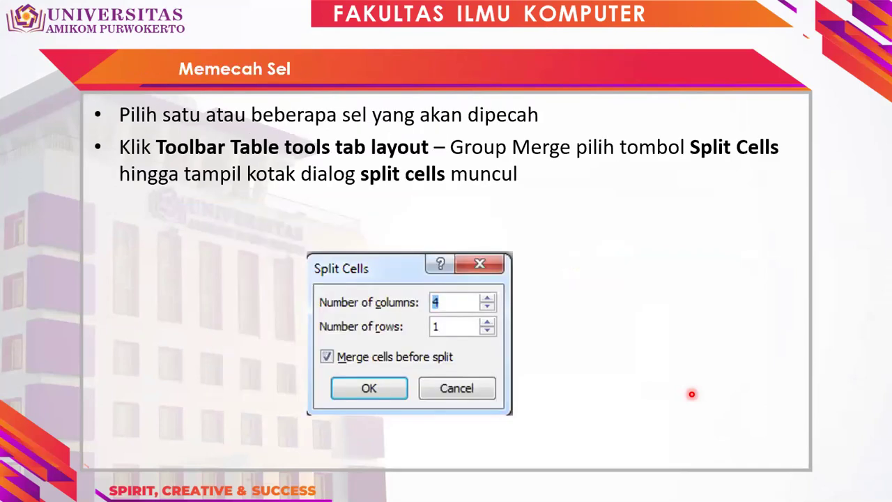
pyautogui.press('Right')
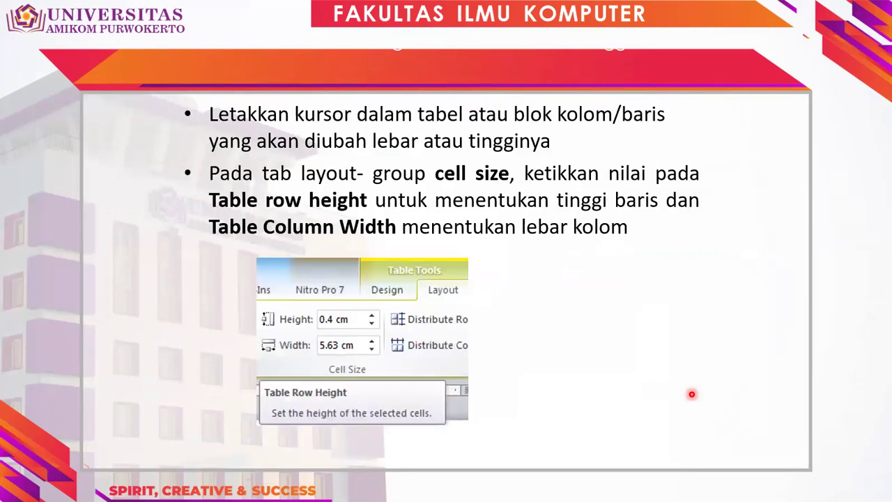
pyautogui.press('Right')
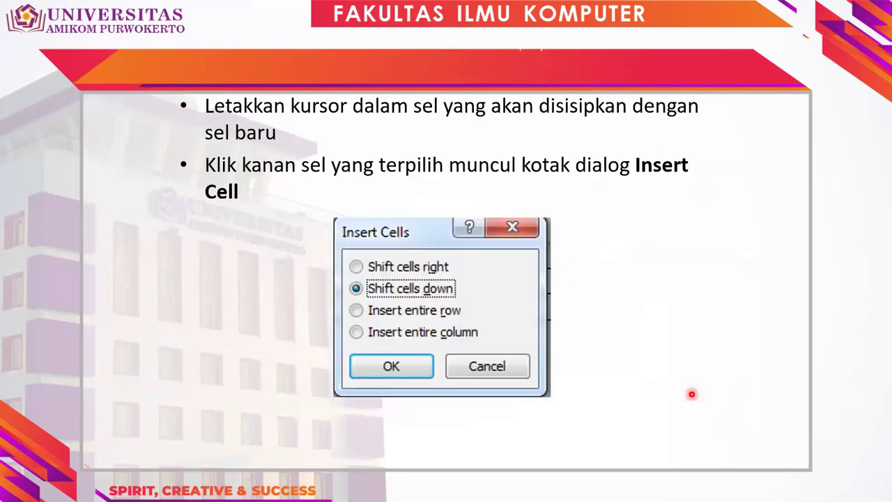
pyautogui.press('Right')
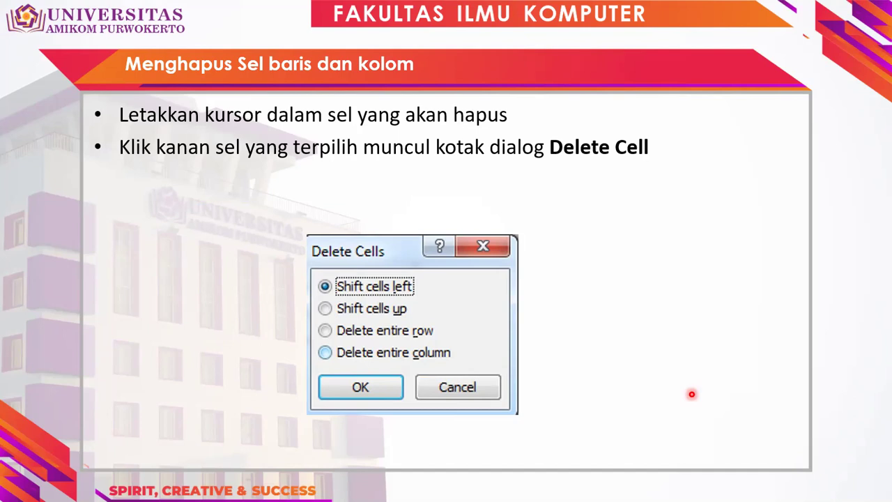
pyautogui.click(691, 394)
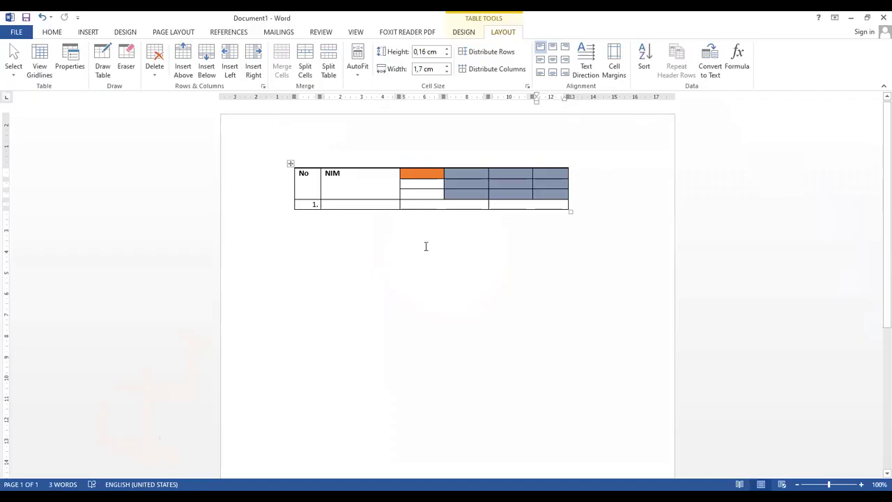
# Select the whole student table and delete it from the document
pyautogui.click(406, 213)
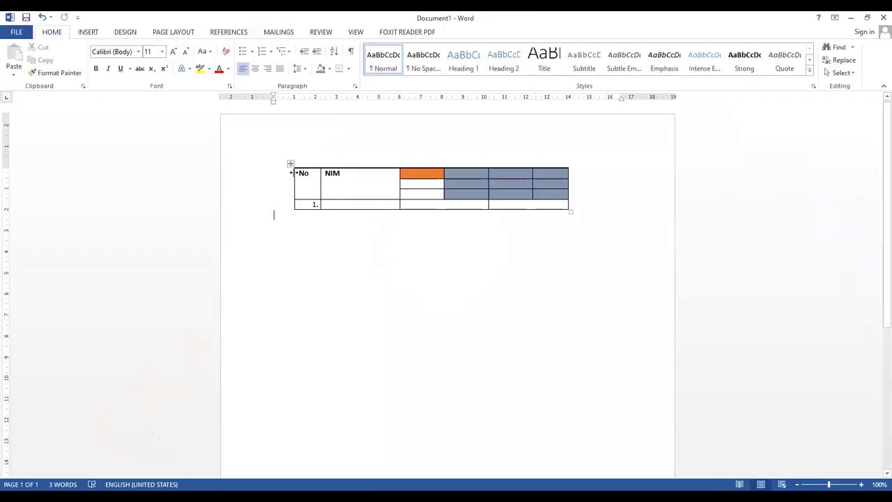
pyautogui.click(290, 163)
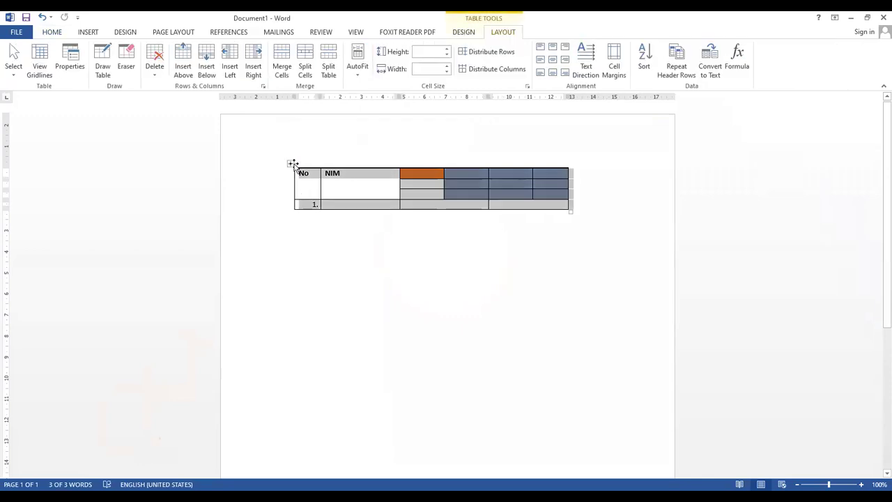
pyautogui.rightClick(291, 167)
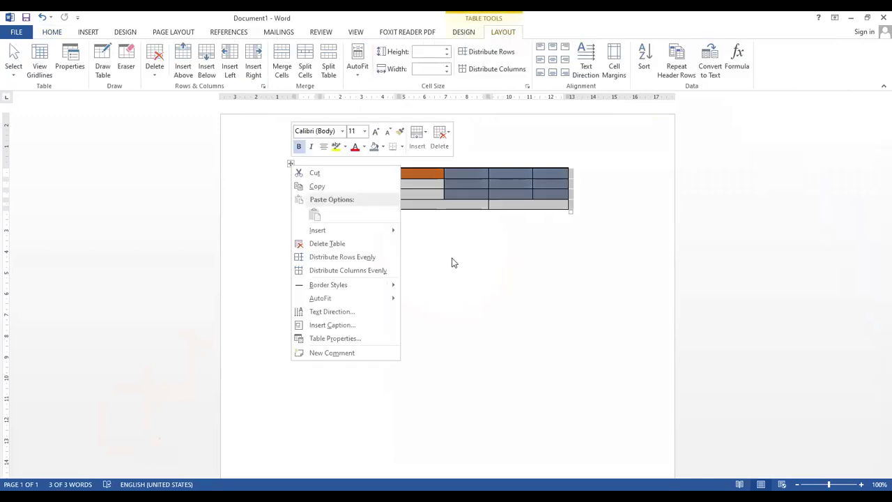
pyautogui.press('Escape')
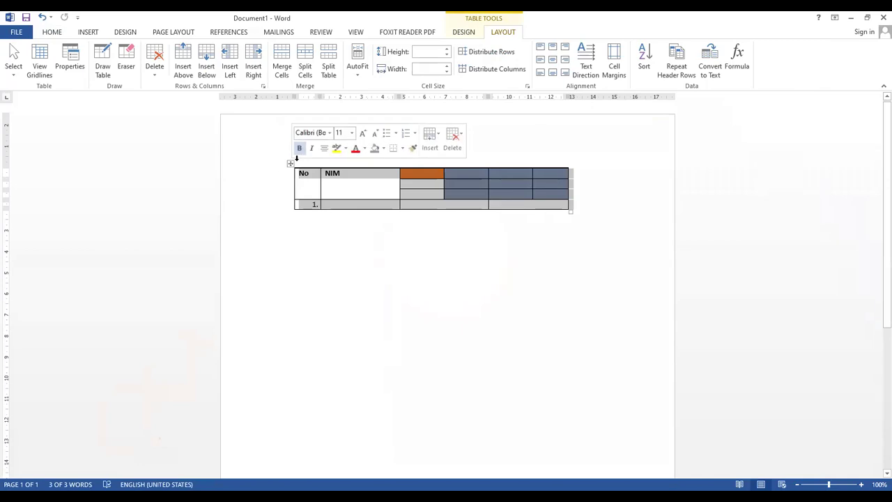
pyautogui.rightClick(290, 168)
pyautogui.click(343, 245)
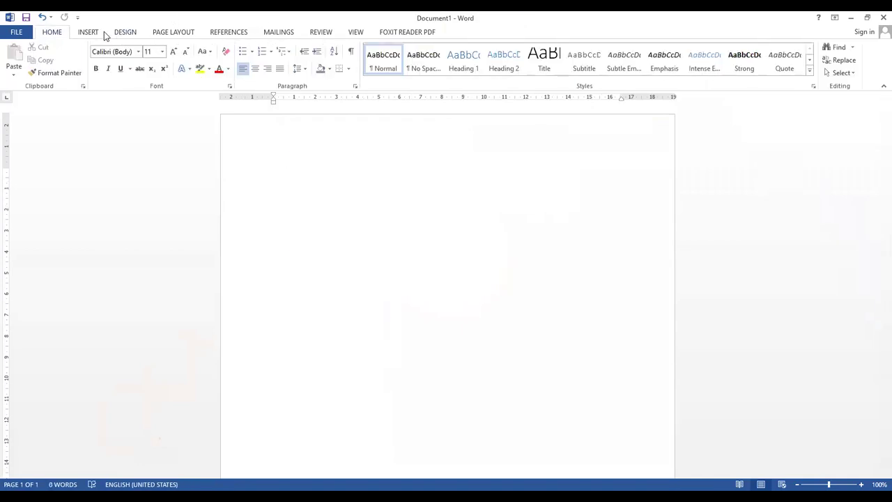
# Insert a new table with 3 columns and 5 rows on the empty page
pyautogui.click(89, 32)
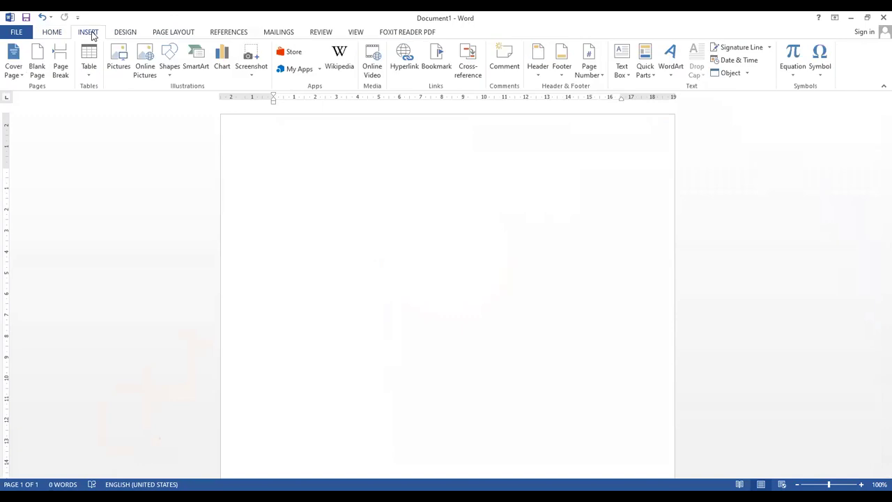
pyautogui.click(94, 78)
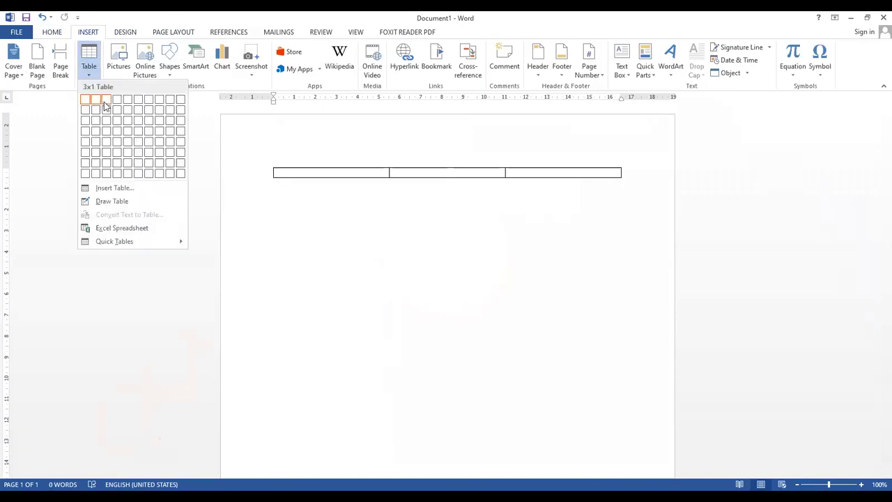
pyautogui.click(107, 143)
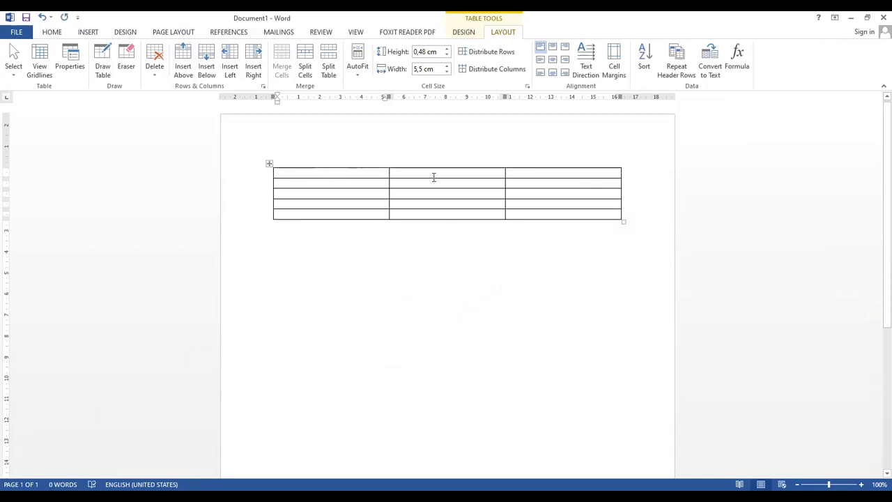
# Enter the column headings Stok Awal, Stok Akhir and Jumlah in the first row of the new table
pyautogui.click(474, 174)
pyautogui.click(549, 175)
pyautogui.write('Jumlah')
pyautogui.click(360, 173)
pyautogui.write('St')
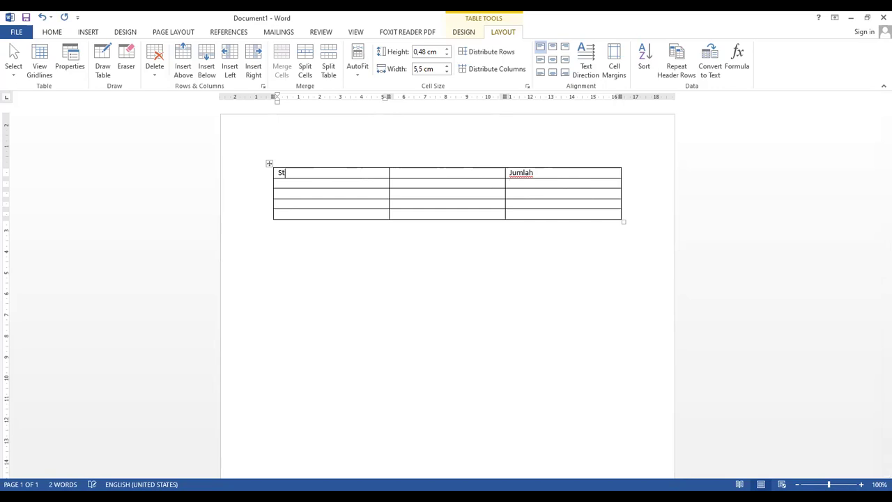
pyautogui.write('ok Awal')
pyautogui.click(450, 179)
pyautogui.write('Stok A')
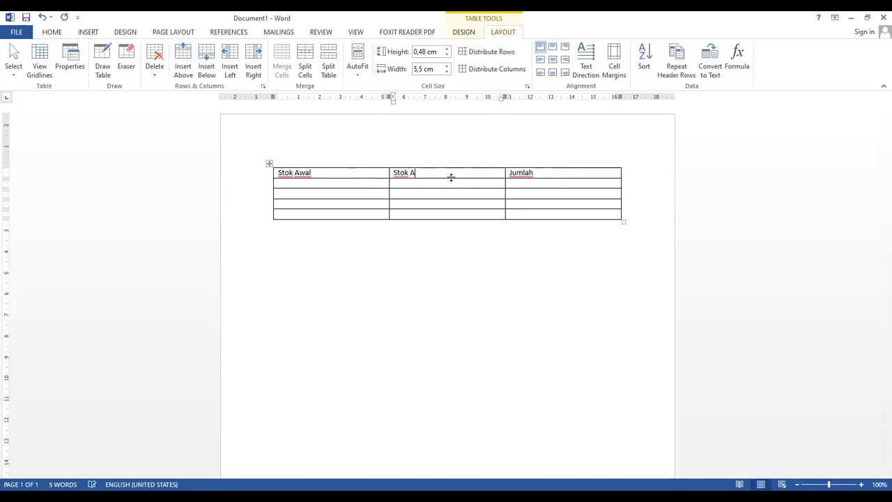
pyautogui.write('khir')
# Fill the first data row with 10 under Stok Awal and 9 under Stok Akhir
pyautogui.click(376, 182)
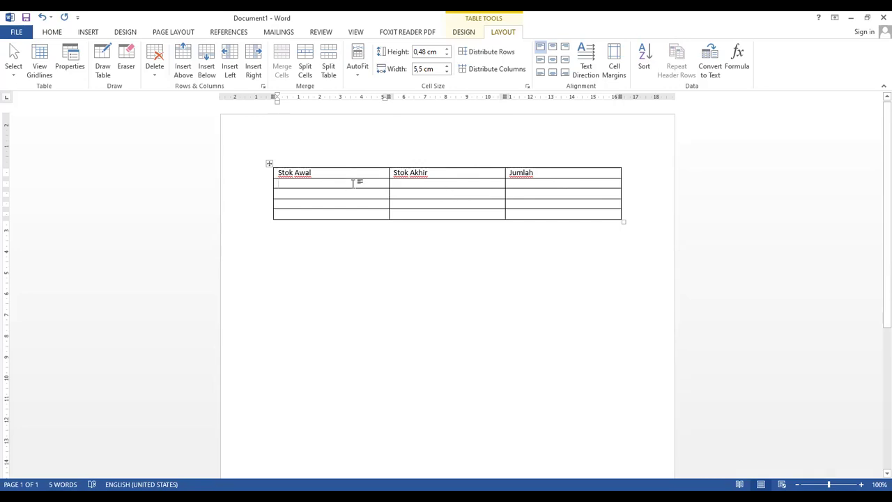
pyautogui.write('10')
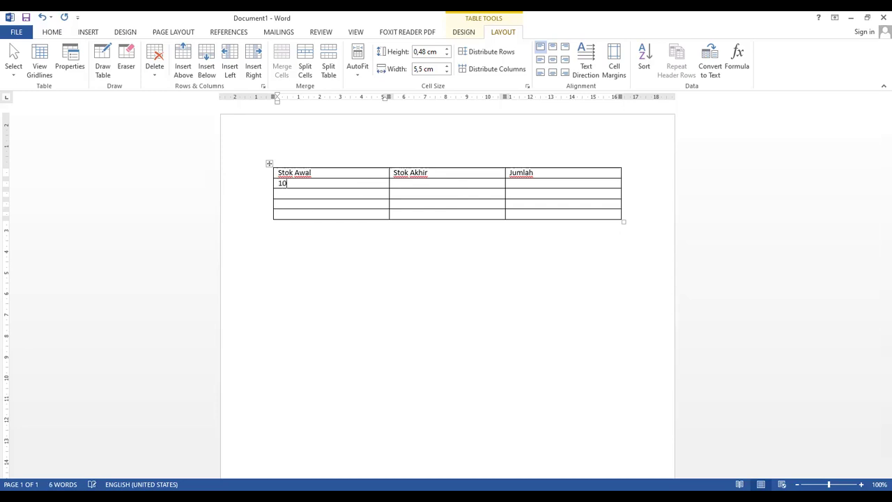
pyautogui.click(426, 182)
pyautogui.write('1')
pyautogui.press('BackSpace')
pyautogui.write('9')
# Fill the second data row with 12 and 8, and the third with 13 and 5
pyautogui.click(369, 194)
pyautogui.write('12')
pyautogui.click(435, 195)
pyautogui.write('8')
pyautogui.click(338, 203)
pyautogui.write('13')
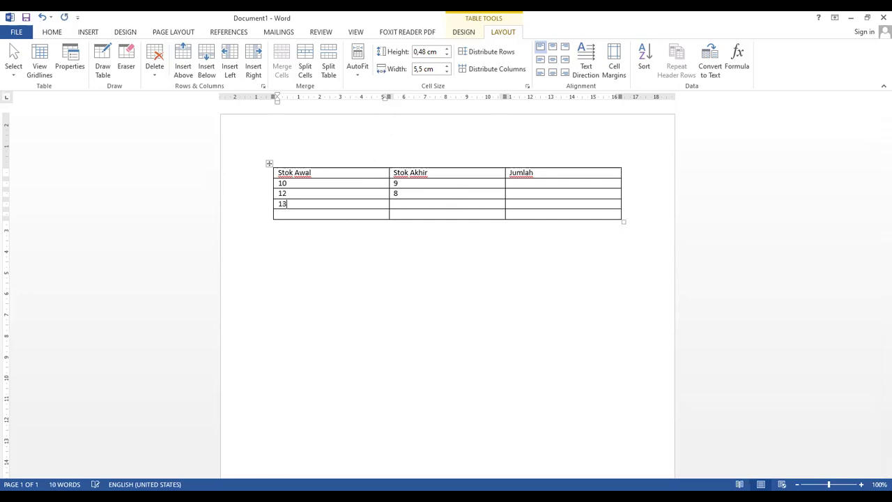
pyautogui.click(416, 203)
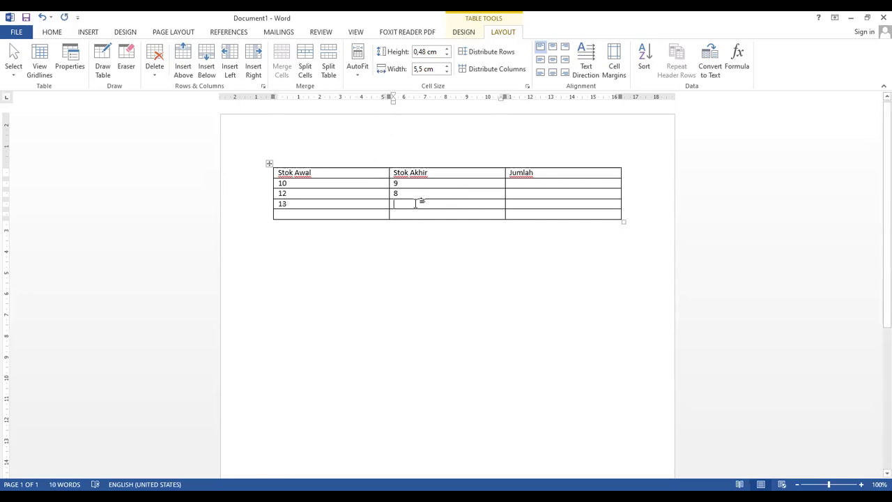
pyautogui.write('5')
# Add another empty row at the end of the stock table
pyautogui.click(359, 214)
pyautogui.click(420, 248)
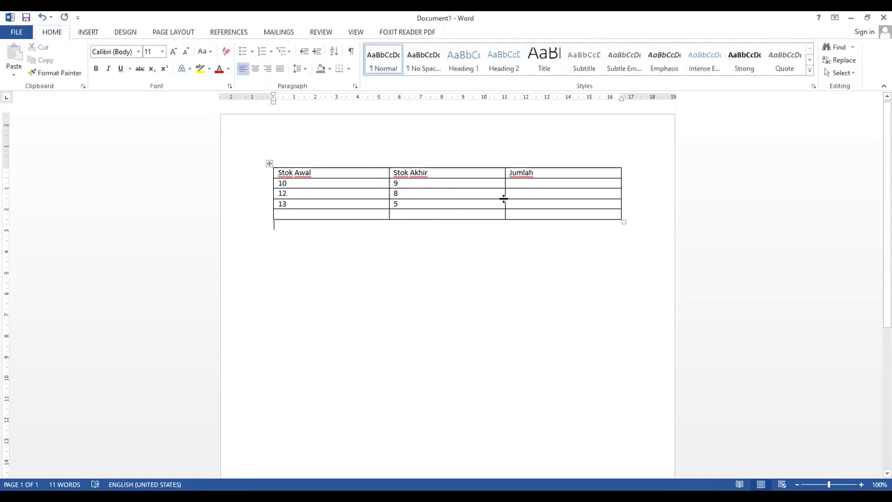
pyautogui.click(365, 214)
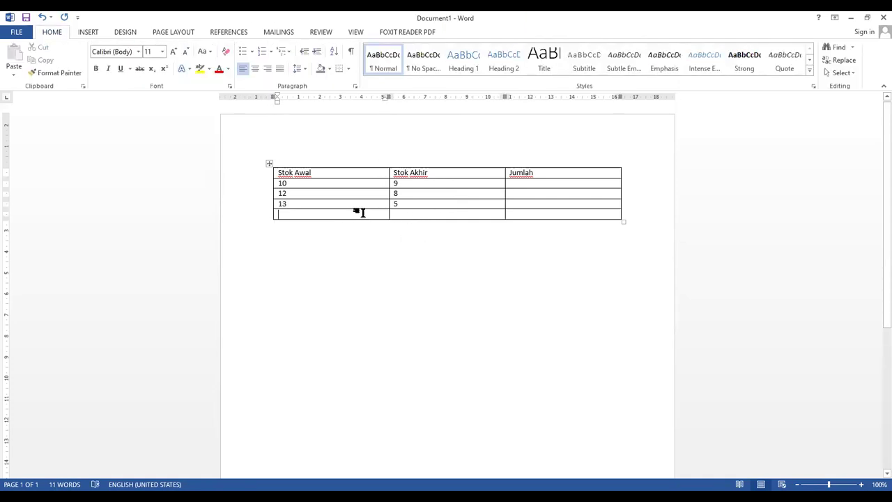
pyautogui.click(630, 215)
pyautogui.press('Return')
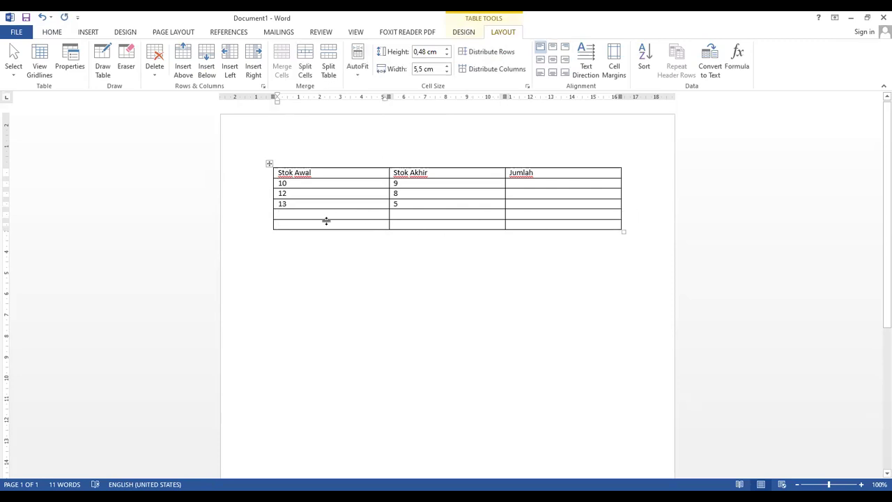
pyautogui.click(529, 184)
pyautogui.click(547, 174)
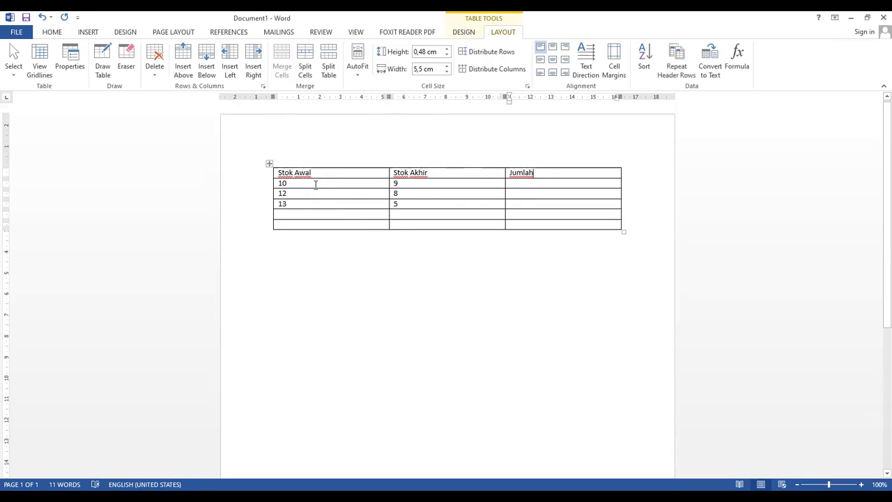
pyautogui.click(538, 183)
pyautogui.click(324, 183)
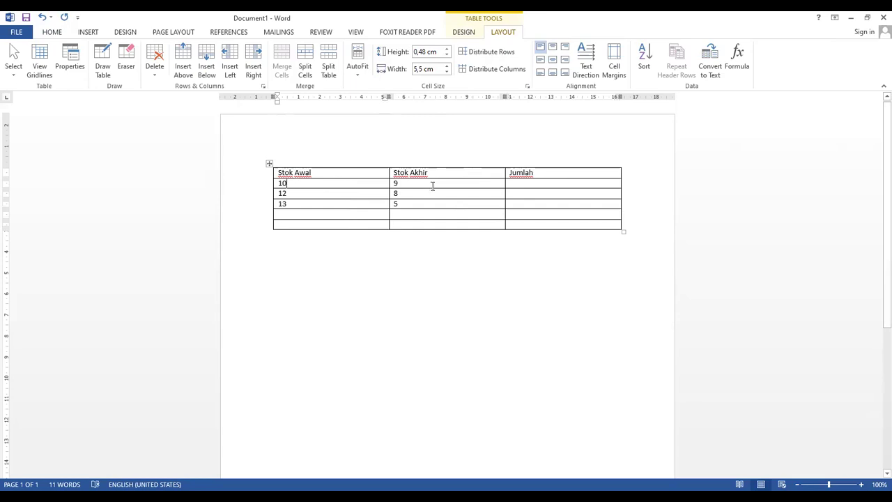
pyautogui.click(538, 183)
pyautogui.click(341, 183)
pyautogui.click(417, 184)
pyautogui.click(518, 184)
pyautogui.click(445, 195)
pyautogui.click(359, 183)
pyautogui.click(534, 180)
pyautogui.click(342, 184)
pyautogui.click(413, 183)
# Insert the formula =SUM(LEFT) in the first data row's Jumlah cell, leaving the number format blank
pyautogui.click(532, 184)
pyautogui.click(738, 70)
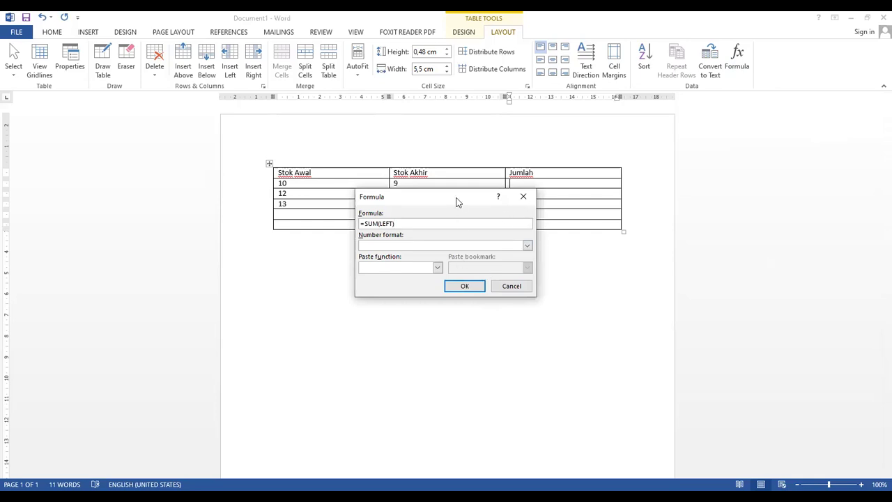
pyautogui.moveTo(458, 202); pyautogui.dragTo(443, 259)
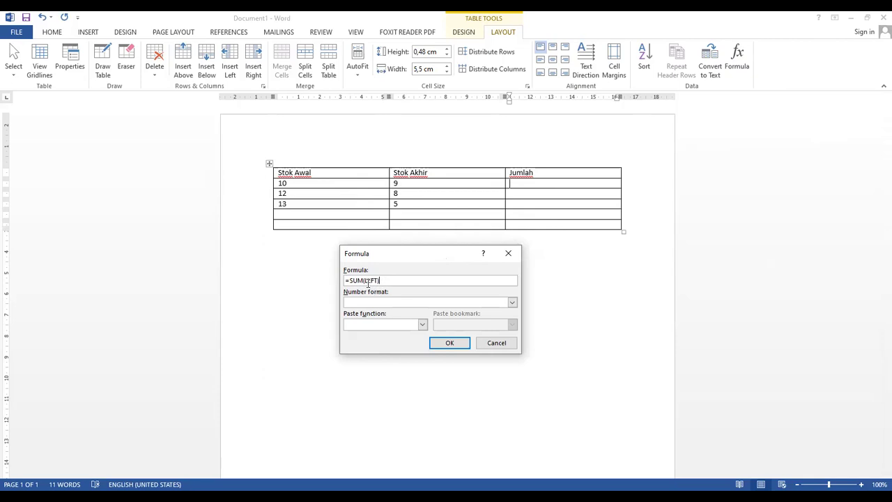
pyautogui.click(512, 305)
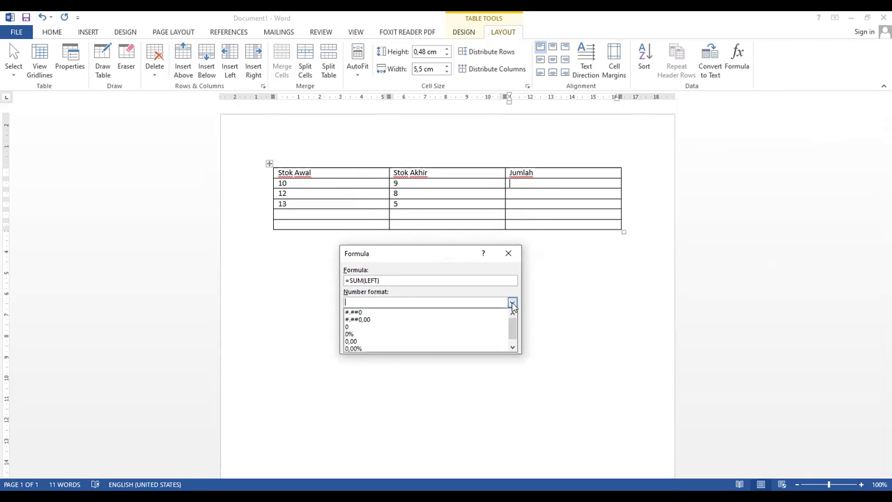
pyautogui.moveTo(512, 328)
pyautogui.mouseDown()
pyautogui.moveTo(512, 342)
pyautogui.moveTo(512, 327)
pyautogui.mouseUp()
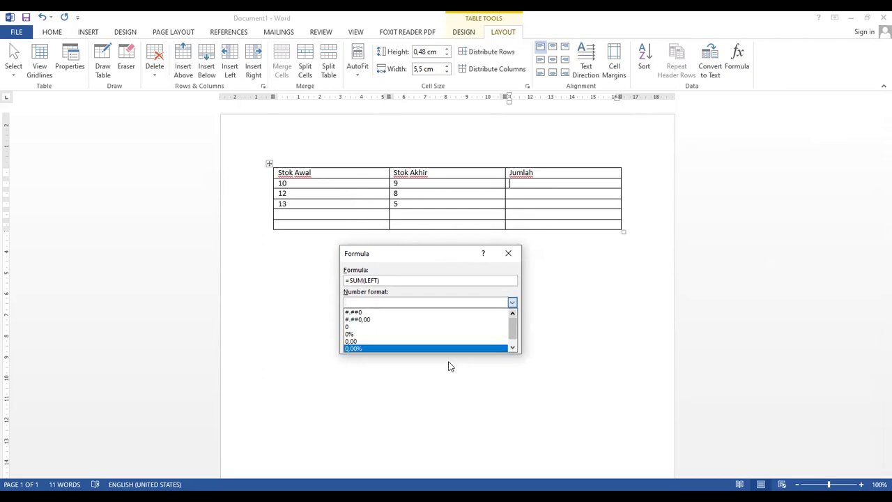
pyautogui.click(510, 258)
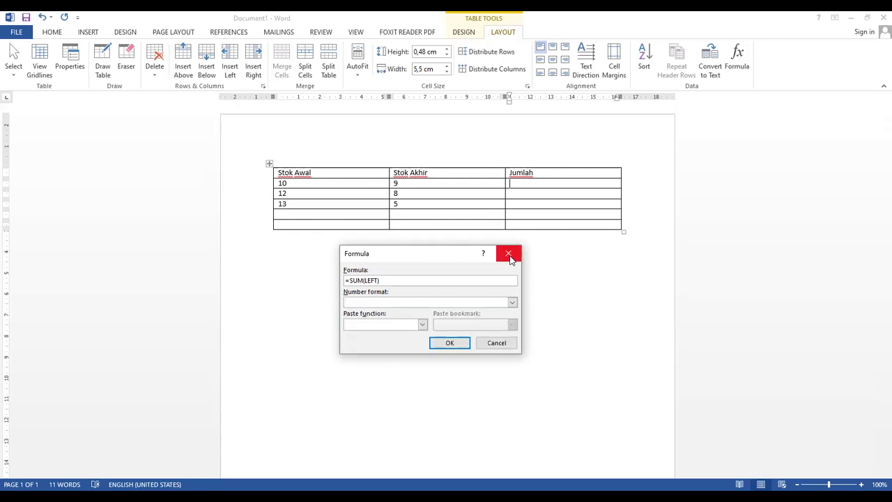
pyautogui.click(450, 342)
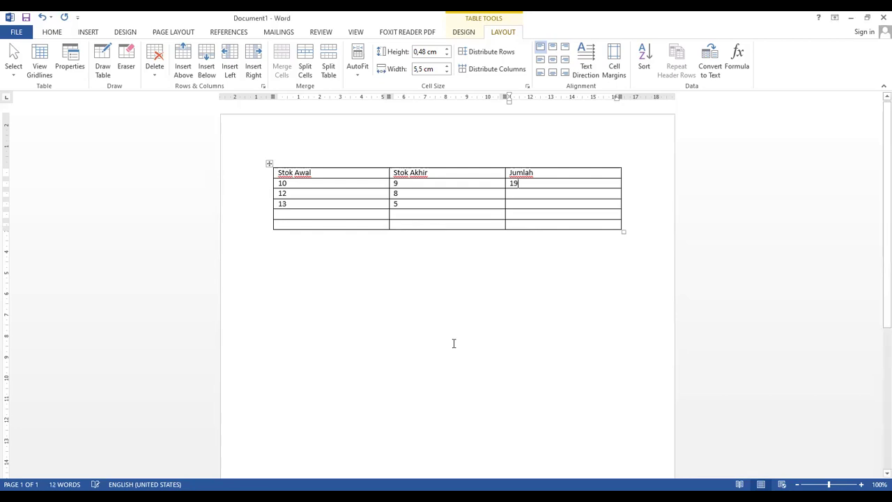
# Try repeating the last action in the second data row's Jumlah cell, and clear that cell
pyautogui.click(533, 194)
pyautogui.press('F4')
pyautogui.doubleClick(530, 196)
pyautogui.press('Delete')
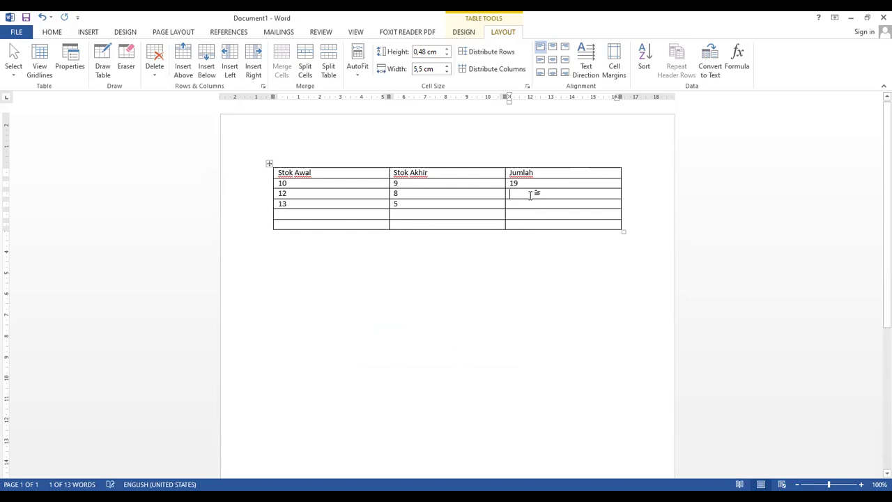
# Clear the first data row's Jumlah cell and insert the suggested sum formula there again
pyautogui.click(524, 183)
pyautogui.doubleClick(523, 183)
pyautogui.press('Delete')
pyautogui.click(738, 63)
pyautogui.click(449, 344)
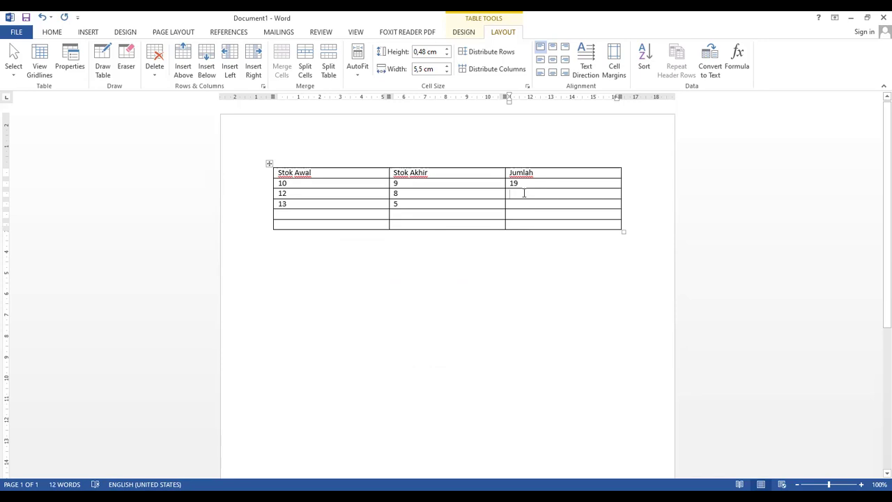
# Repeat the sum formula in the Jumlah cells of the second and third data rows
pyautogui.press('F4')
pyautogui.click(524, 205)
pyautogui.press('F4')
# Total the Jumlah column with =SUM(ABOVE) in the cell under its third data row
pyautogui.click(739, 66)
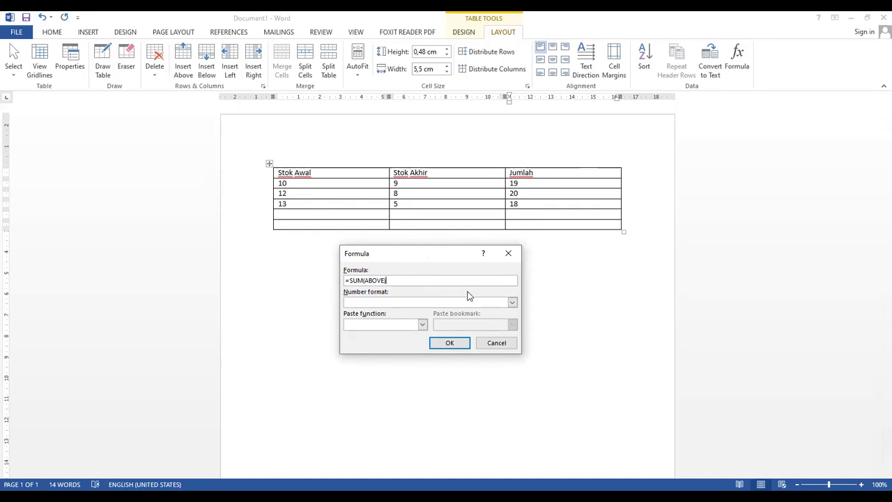
pyautogui.click(464, 342)
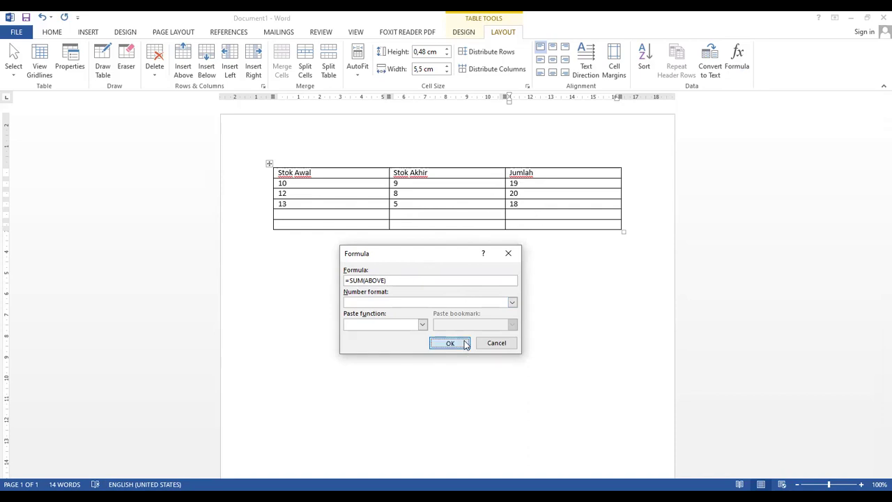
pyautogui.click(513, 215)
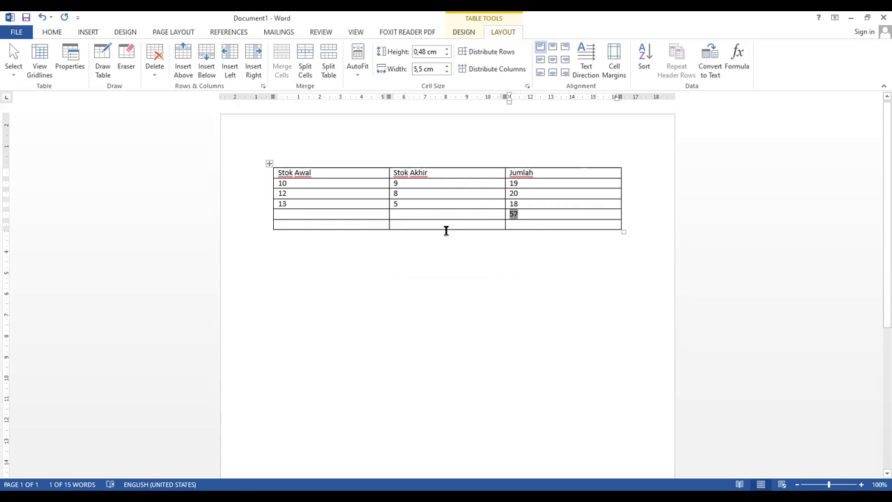
pyautogui.click(519, 224)
pyautogui.click(491, 224)
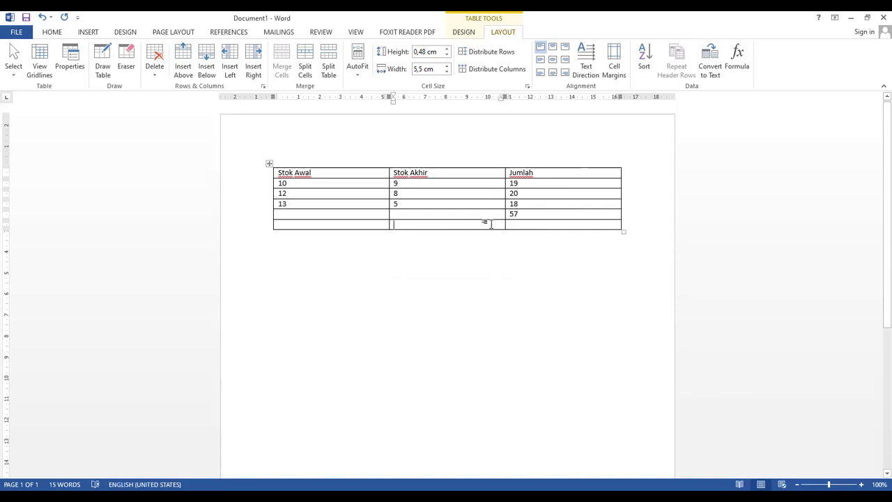
# Average the Stok Akhir column with =AVERAGE(ABOVE) in the cell under its third data row
pyautogui.click(417, 213)
pyautogui.click(740, 70)
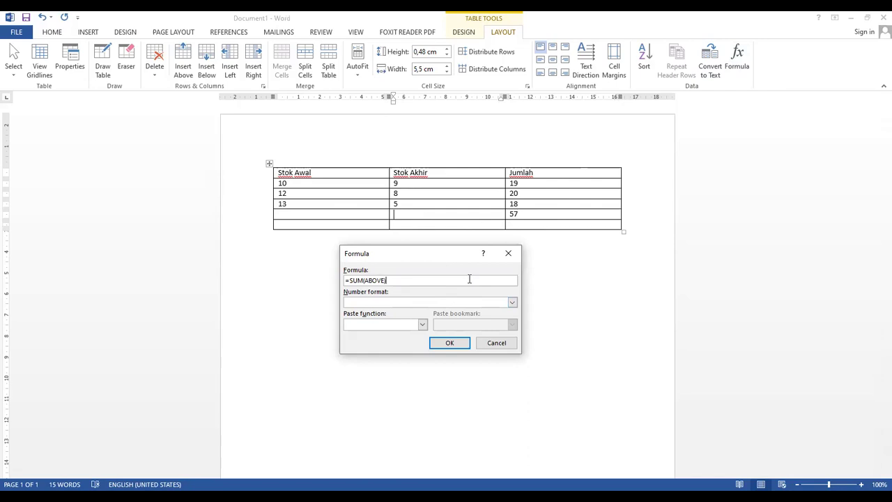
pyautogui.click(422, 325)
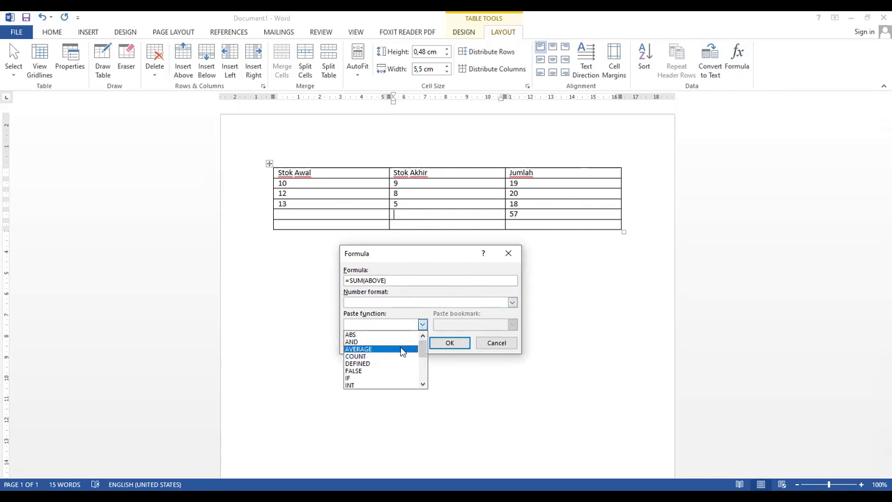
pyautogui.click(402, 349)
pyautogui.click(385, 280)
pyautogui.press('BackSpace')
pyautogui.press('BackSpace')
pyautogui.press('BackSpace')
pyautogui.press('BackSpace')
pyautogui.press('BackSpace')
pyautogui.press('BackSpace')
pyautogui.press('BackSpace')
pyautogui.press('BackSpace')
pyautogui.press('BackSpace')
pyautogui.press('BackSpace')
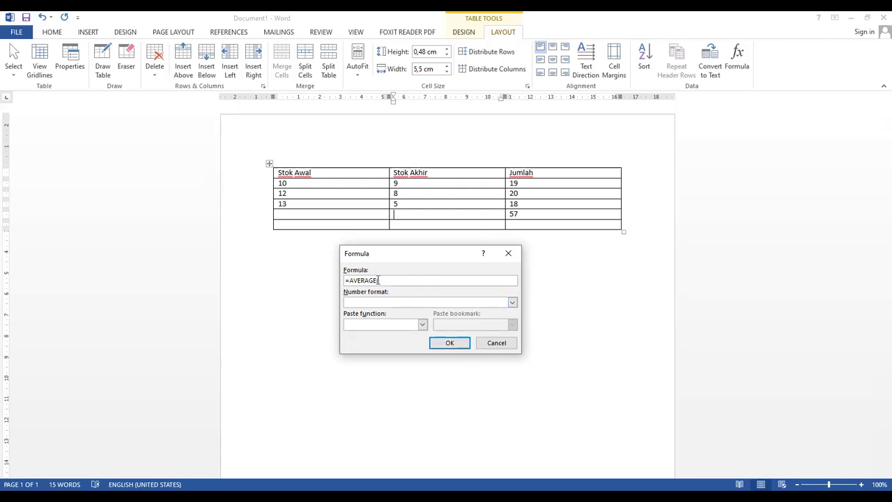
pyautogui.write('ABOVE')
pyautogui.click(454, 342)
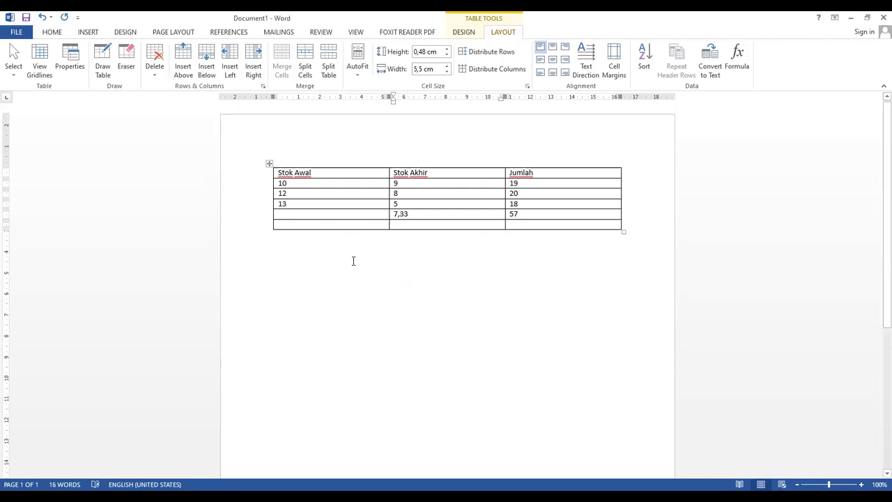
pyautogui.doubleClick(401, 213)
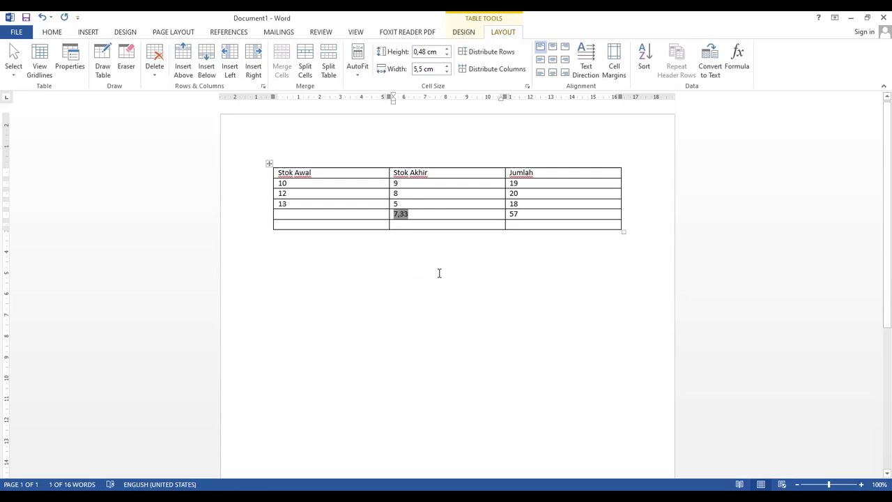
pyautogui.click(409, 214)
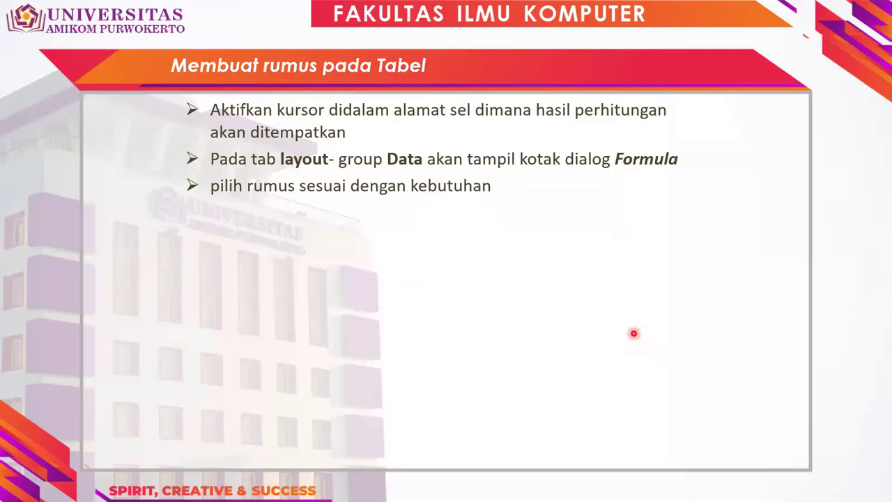
pyautogui.press('Right')
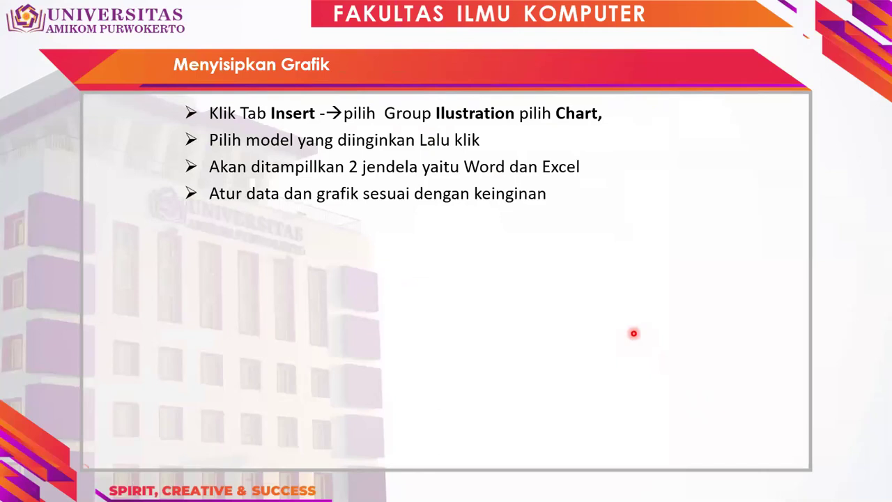
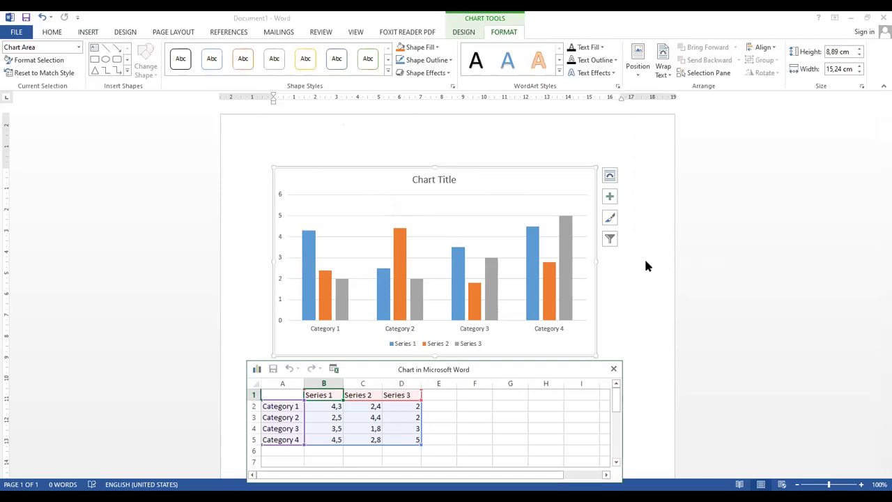
# Deselect the column chart and maximize its data sheet window
pyautogui.scroll(-1, 611, 302)
pyautogui.scroll(1, 607, 324)
pyautogui.click(876, 179)
pyautogui.scroll(-2, 873, 165)
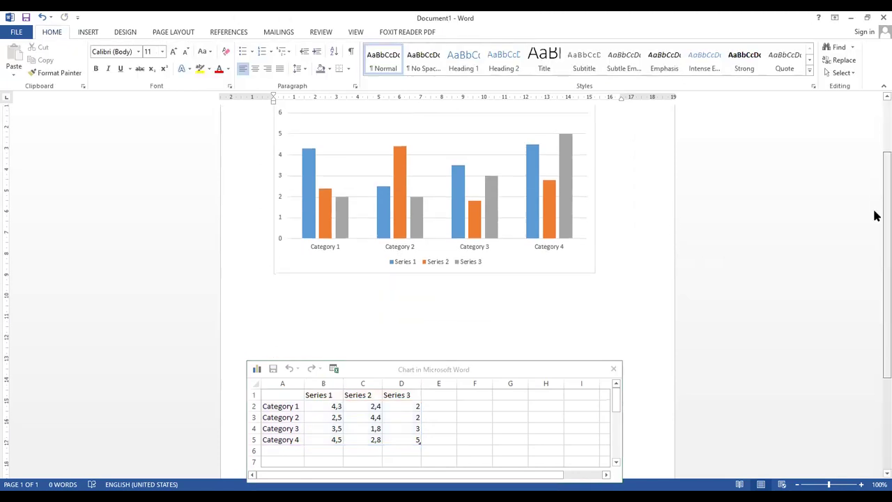
pyautogui.scroll(1, 875, 192)
pyautogui.scroll(1, 876, 188)
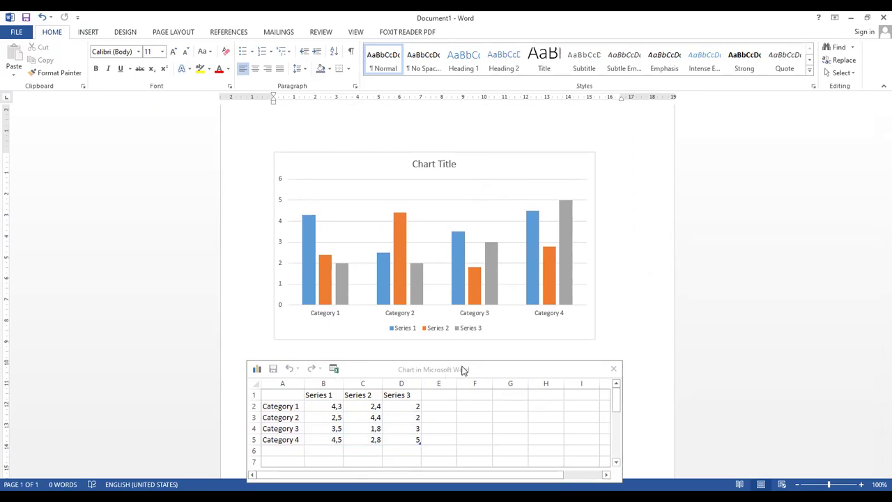
pyautogui.doubleClick(397, 369)
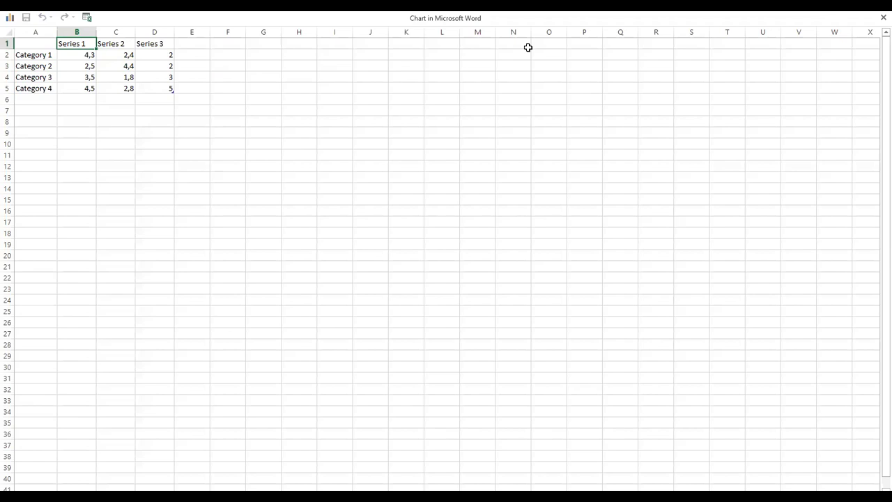
pyautogui.click(406, 200)
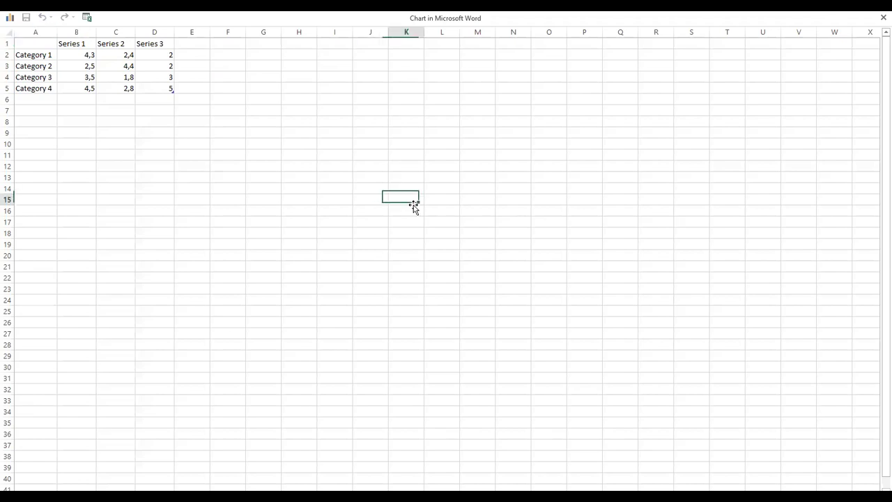
# Close the chart's data sheet and apply the fourth chart style, with the grey gradient background, to the column chart
pyautogui.click(880, 17)
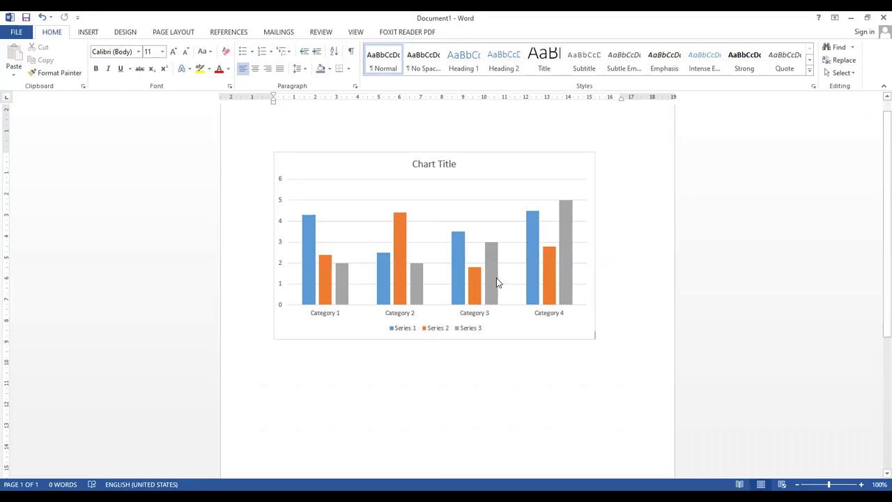
pyautogui.doubleClick(448, 296)
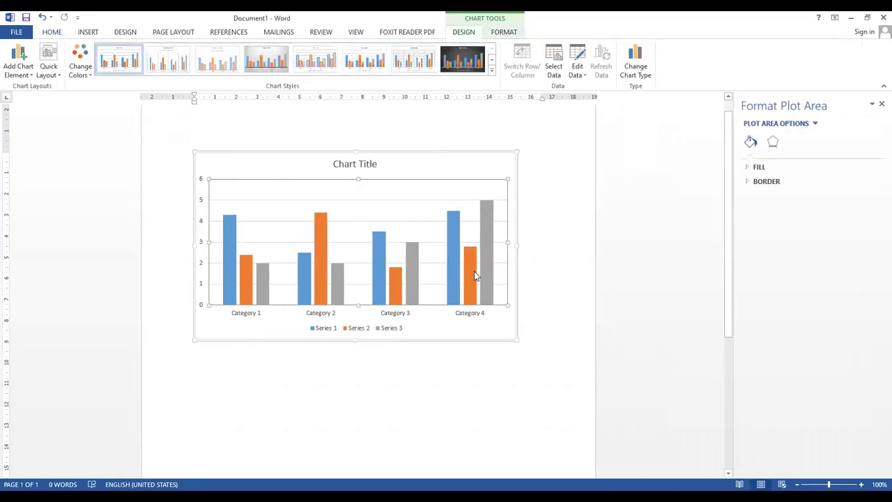
pyautogui.click(880, 104)
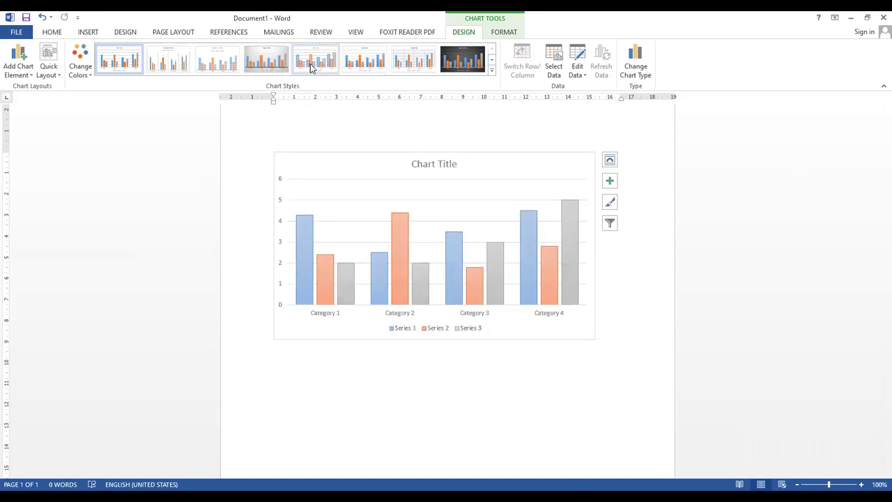
pyautogui.click(270, 66)
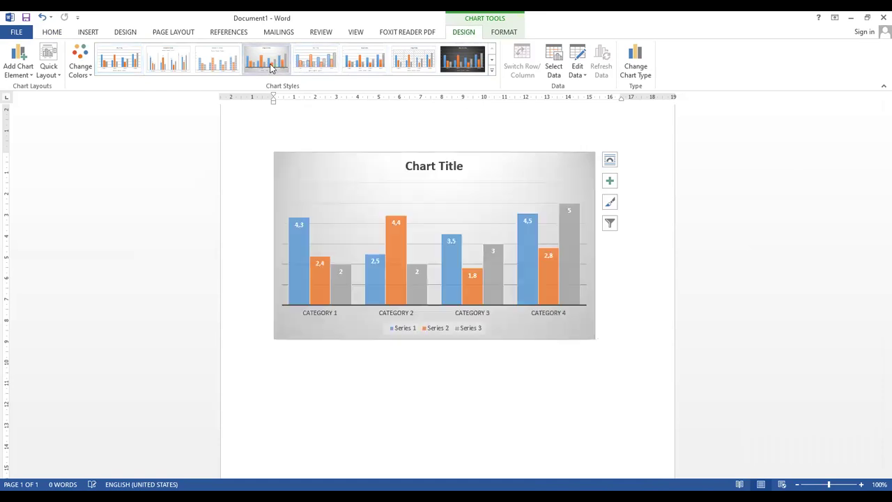
# Edit the chart data in Excel 2013, renaming the categories Banyumas, Purbalingga, Kebumen, Banjarnegara and the series Yamaha, Honda, suzuki
pyautogui.click(579, 76)
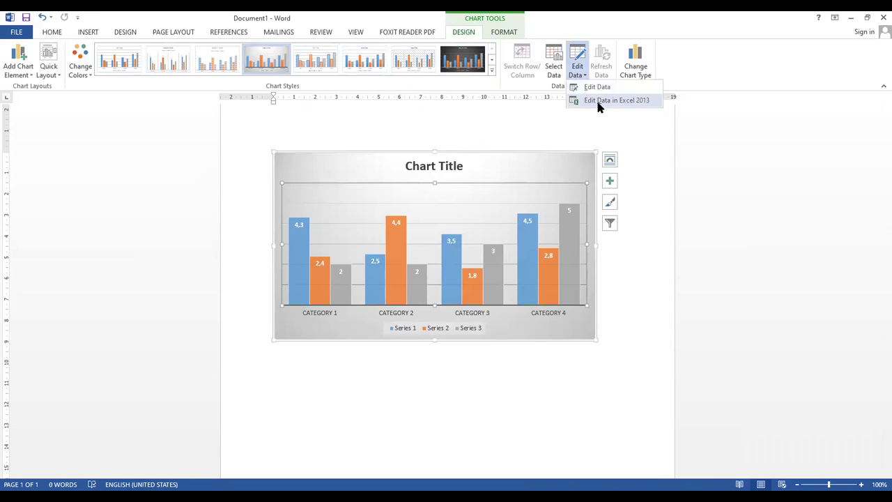
pyautogui.click(596, 101)
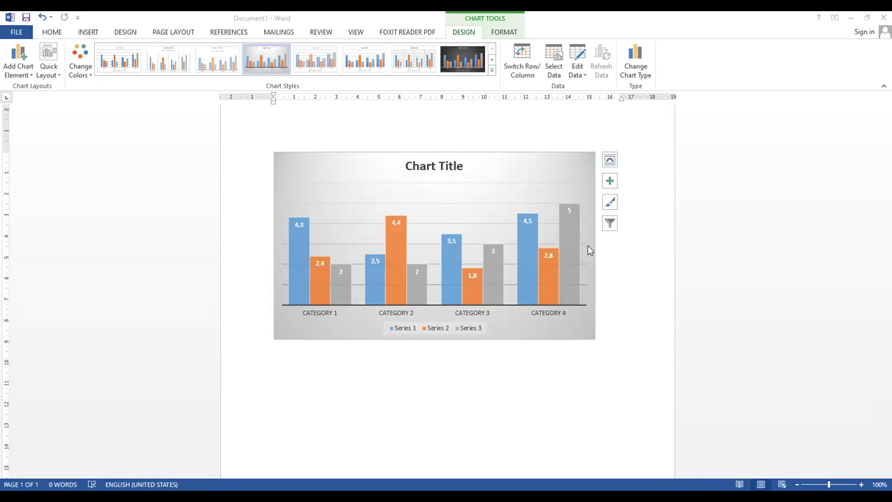
pyautogui.press('Return')
pyautogui.press('Return')
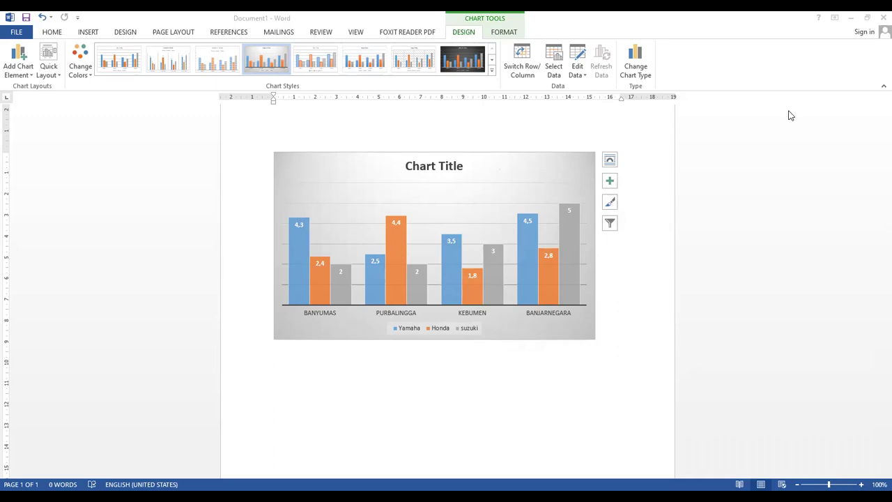
# Replace the chart title with "PENJUALAN SEPEDA MOTOR TAHUN 2020"
pyautogui.click(446, 170)
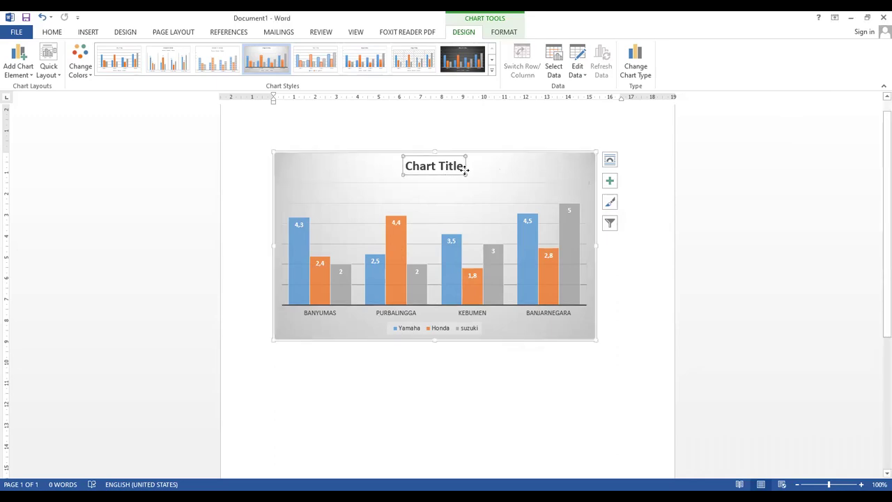
pyautogui.moveTo(460, 171); pyautogui.dragTo(393, 172)
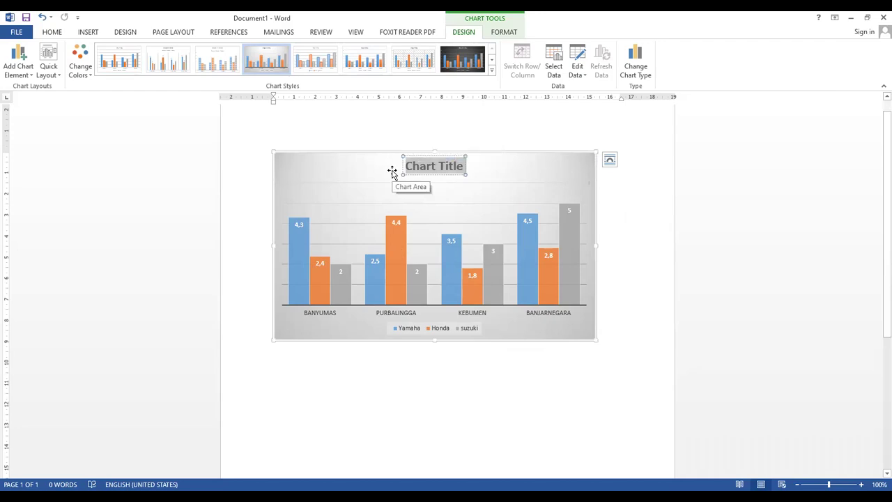
pyautogui.write('P')
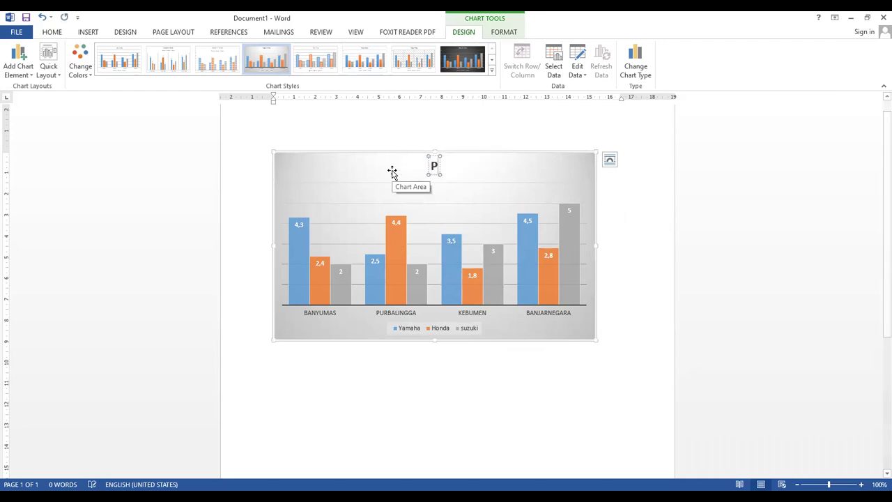
pyautogui.write('ENJUALAN SEPED')
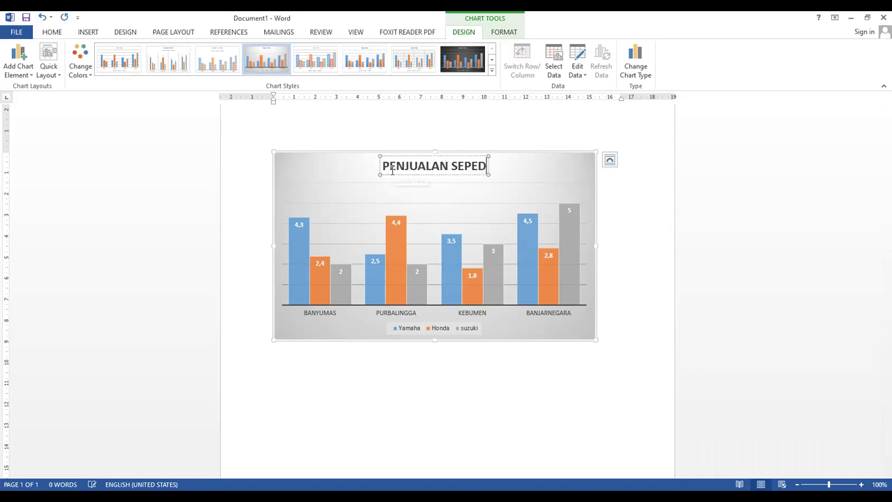
pyautogui.write('A MOTOR')
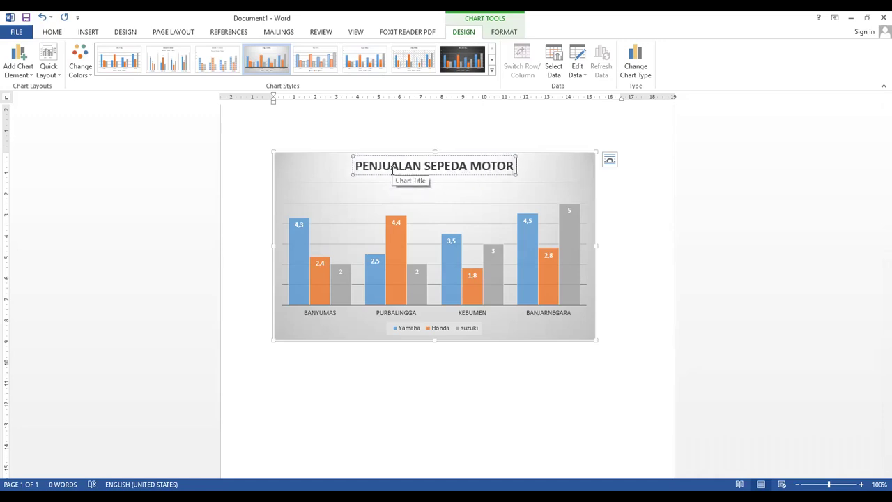
pyautogui.write(' TA')
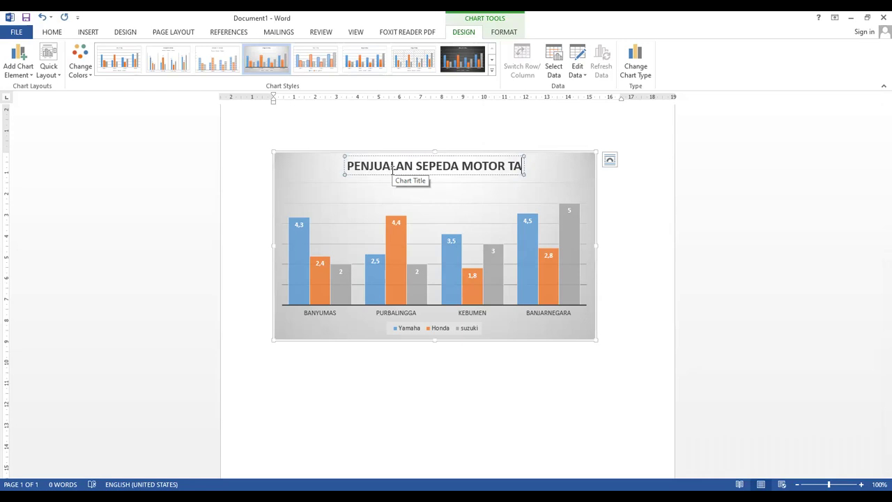
pyautogui.write('HUN 2020')
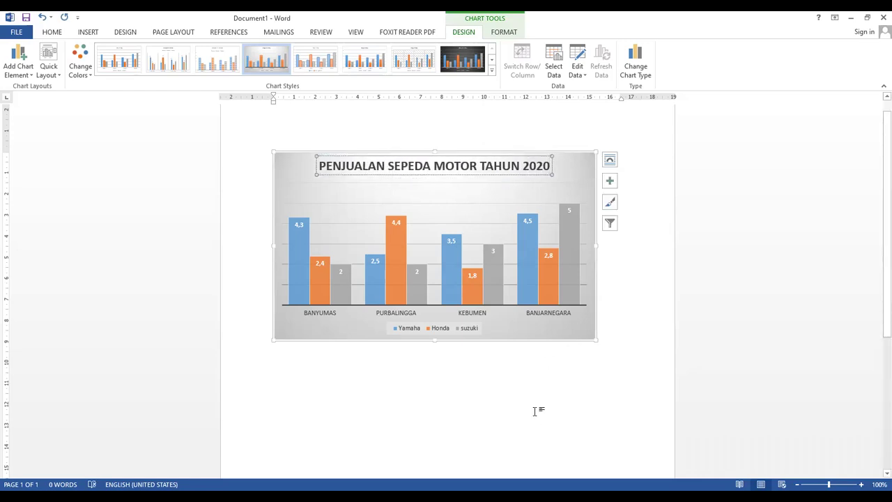
pyautogui.click(629, 319)
# Add a primary vertical axis title to the chart reading "Dalam Ribuan" and deselect the chart
pyautogui.click(454, 214)
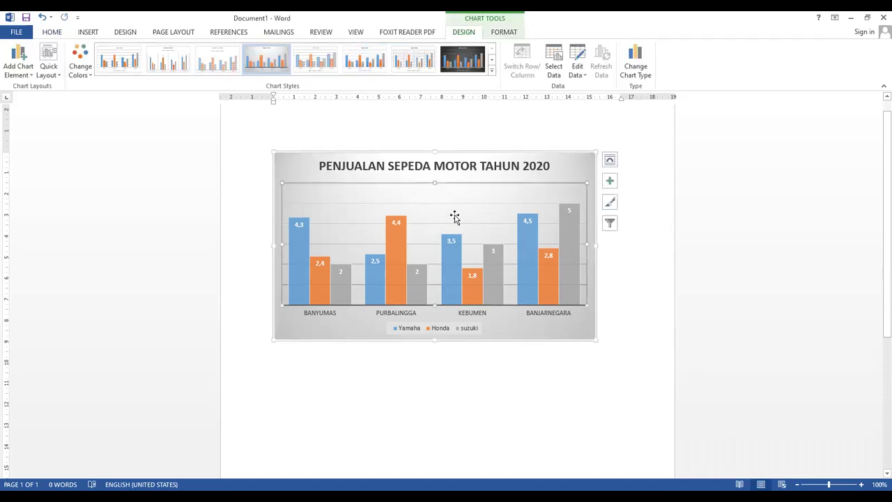
pyautogui.click(30, 78)
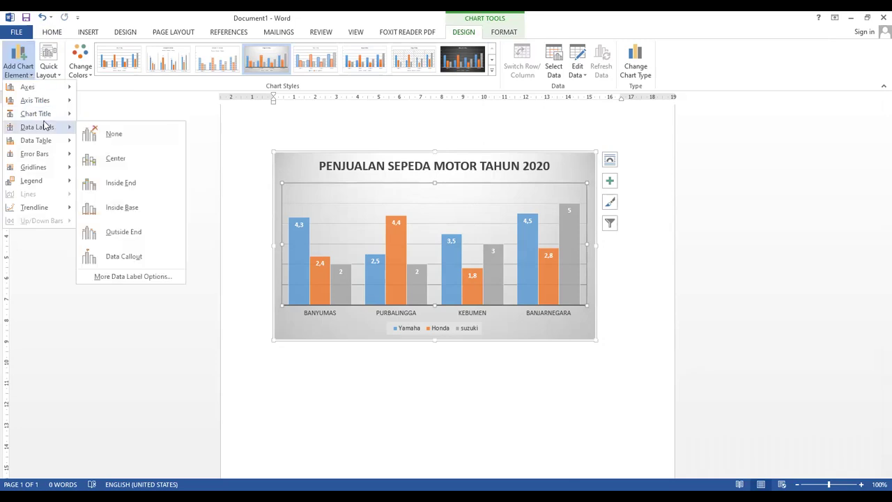
pyautogui.moveTo(43, 117)
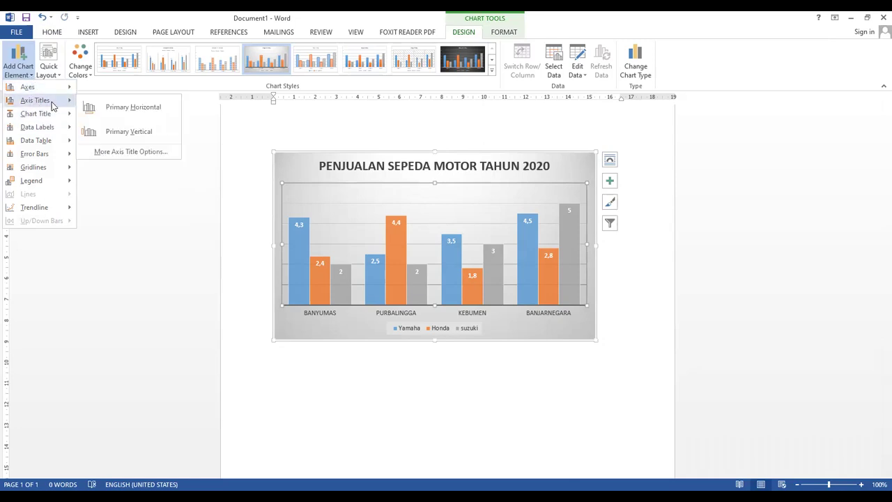
pyautogui.click(116, 133)
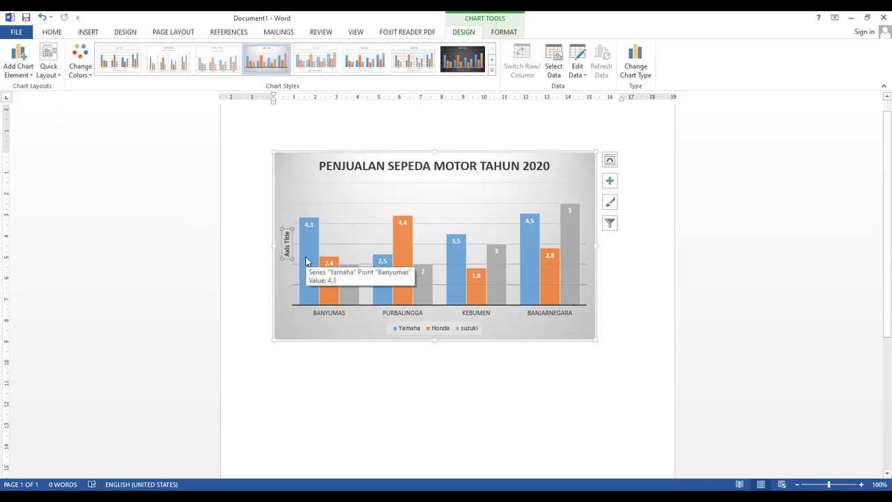
pyautogui.write('dA')
pyautogui.press('BackSpace')
pyautogui.press('BackSpace')
pyautogui.write('Dalam')
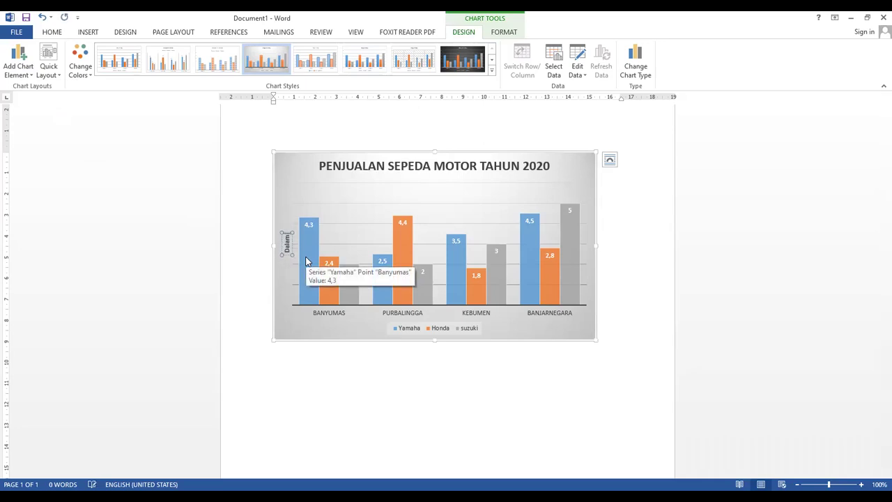
pyautogui.write(' Ribuan')
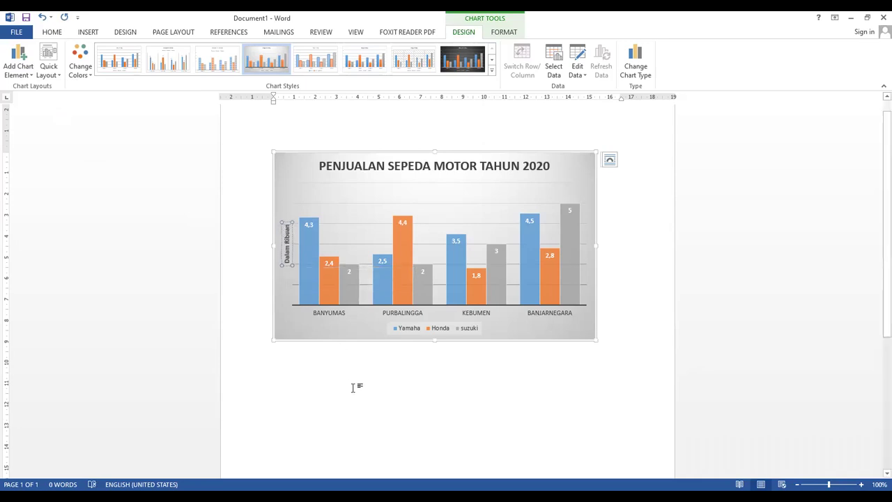
pyautogui.click(287, 272)
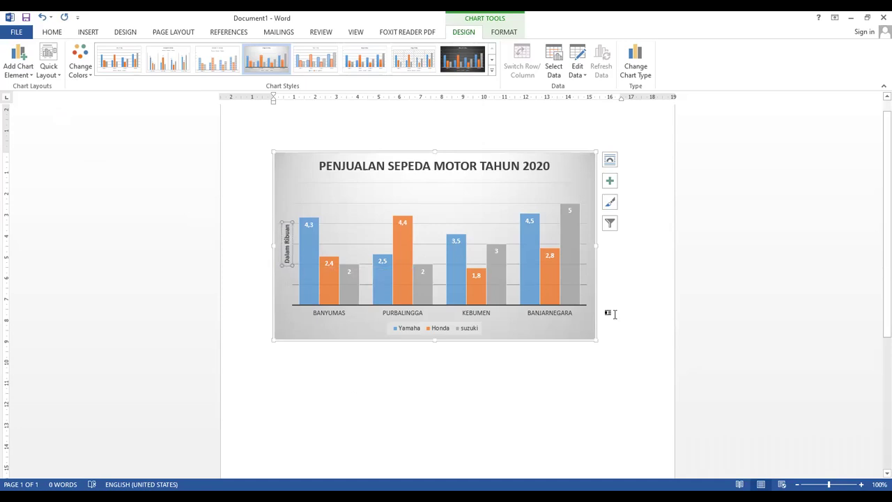
pyautogui.click(791, 304)
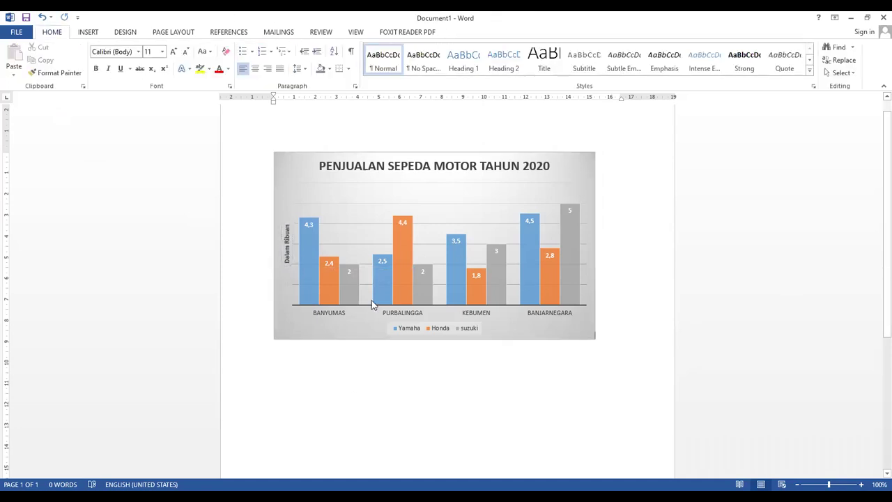
# Change the chart's data labels to the Data Callout style
pyautogui.click(388, 228)
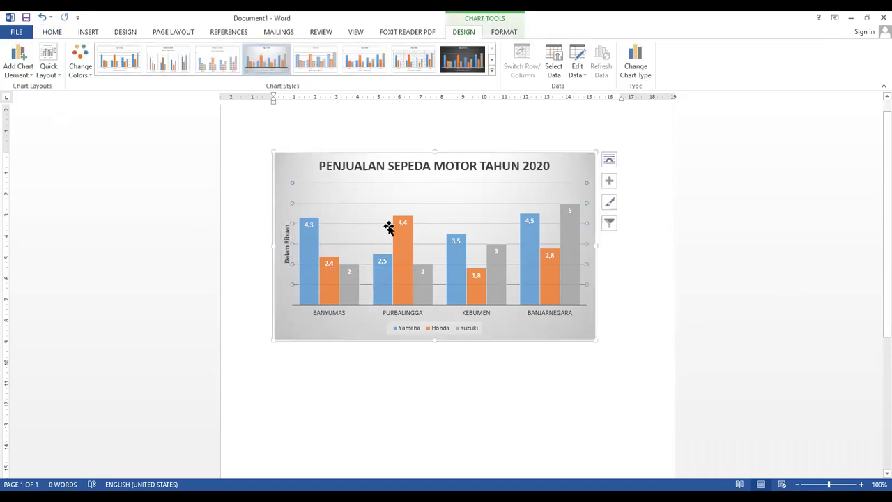
pyautogui.click(31, 75)
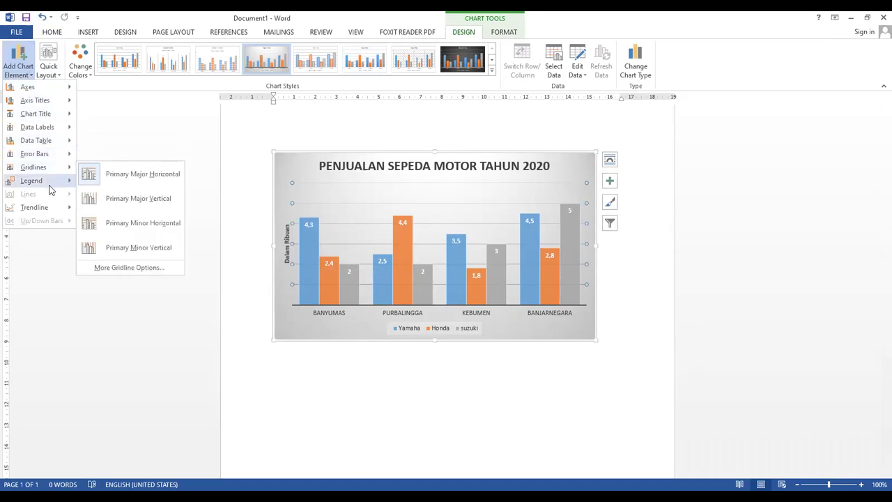
pyautogui.moveTo(49, 186)
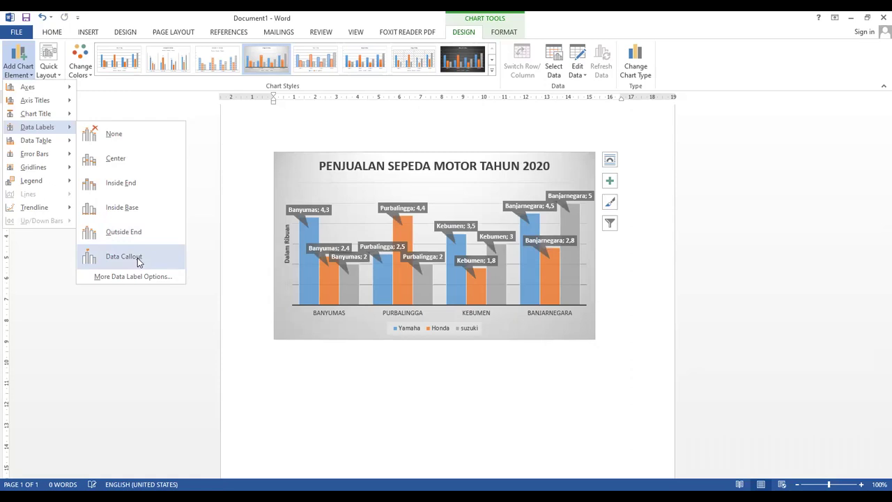
pyautogui.click(137, 257)
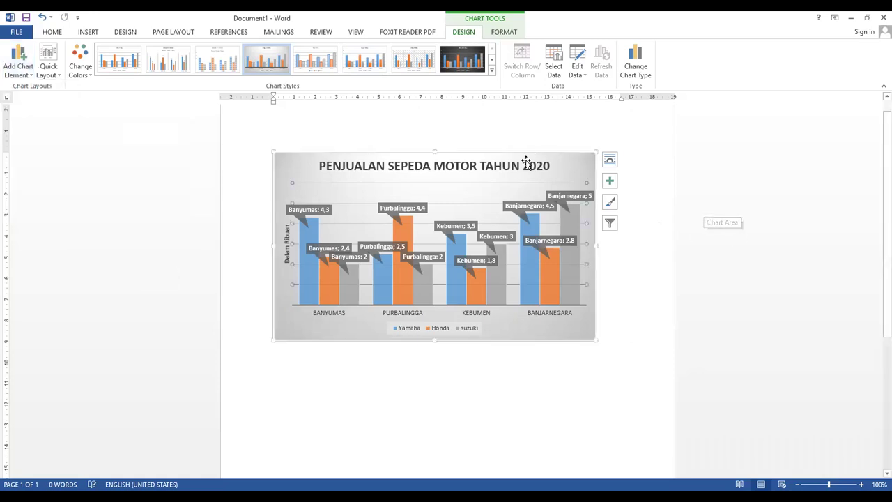
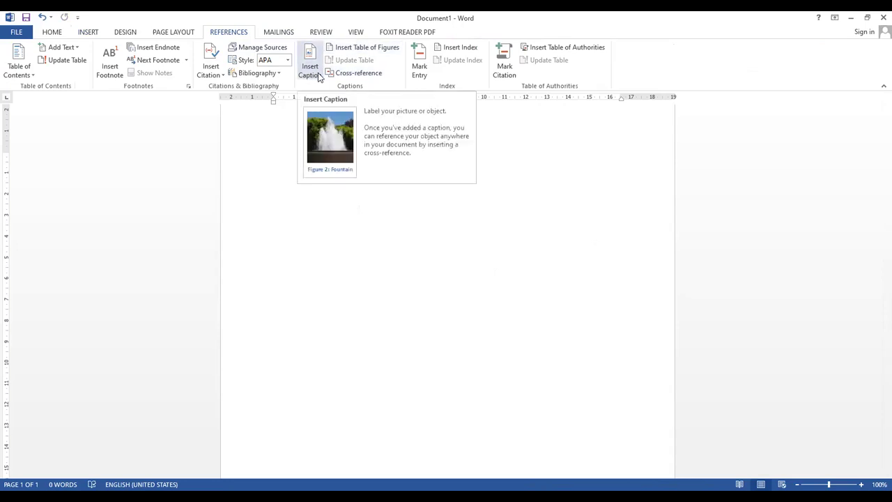
# Create a new book source in the Source Manager with the author's full name and the title "Pemrograman web"
pyautogui.click(262, 46)
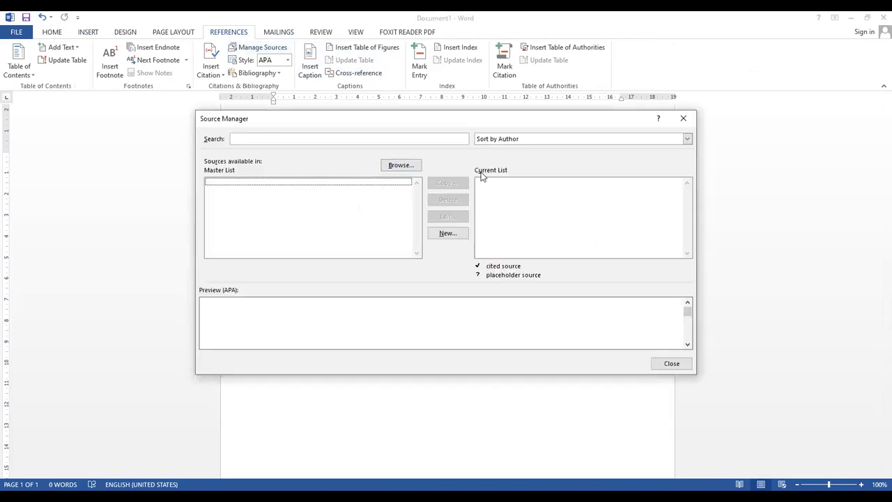
pyautogui.click(447, 234)
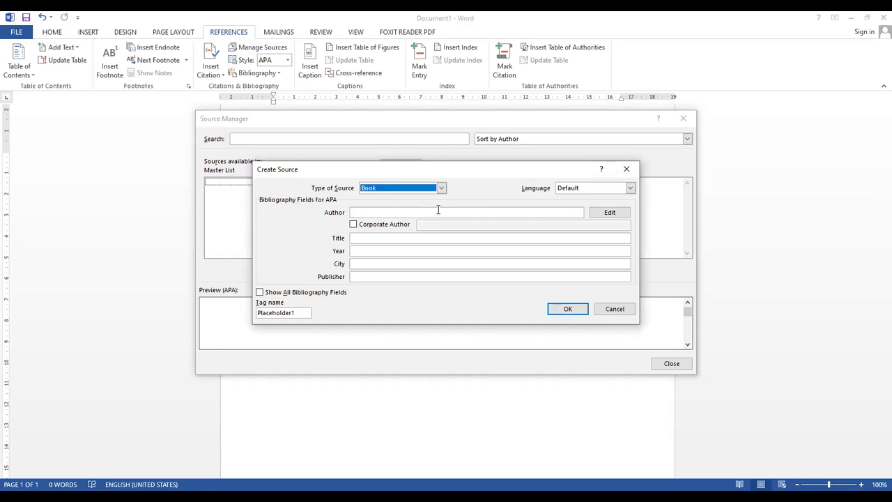
pyautogui.click(439, 211)
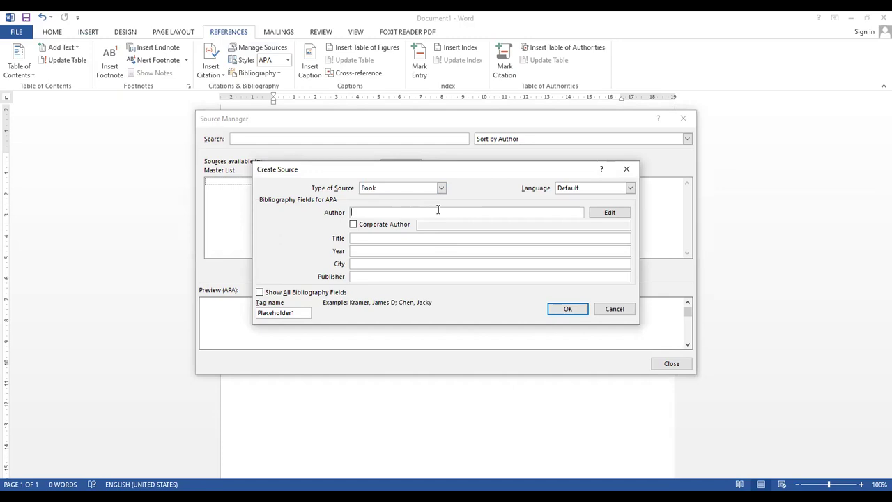
pyautogui.write('Andi Yulianto')
pyautogui.click(363, 238)
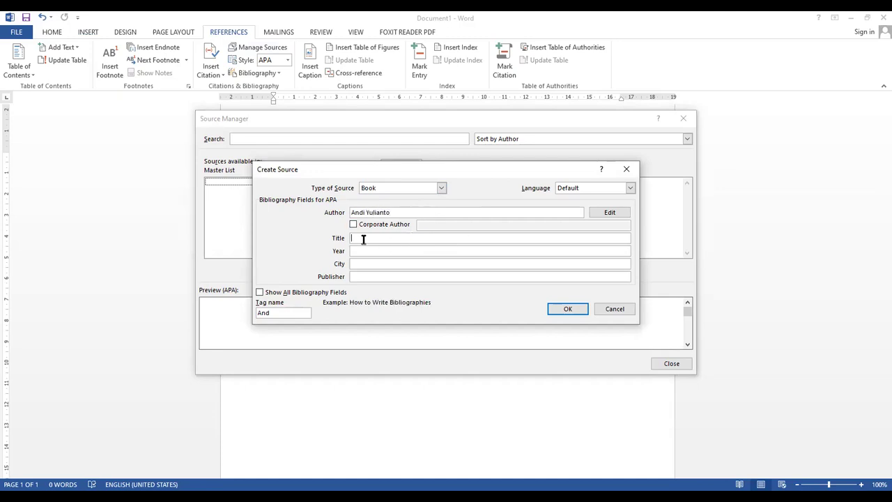
pyautogui.write('Pemrograman web')
# Complete the book source with year 2019, city Yogyakarta and publisher Andi Offset, and save it
pyautogui.click(443, 251)
pyautogui.write('202')
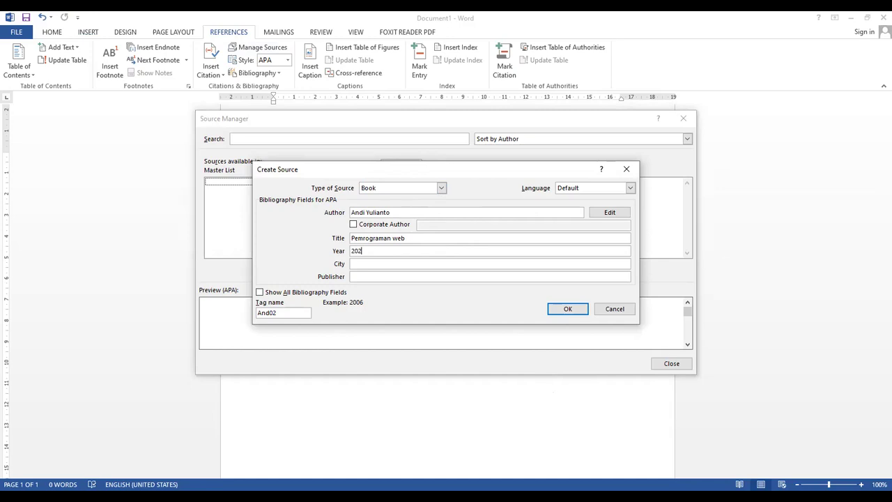
pyautogui.press('BackSpace')
pyautogui.write('19')
pyautogui.click(427, 264)
pyautogui.write('Yogyakarta')
pyautogui.click(420, 276)
pyautogui.write('A')
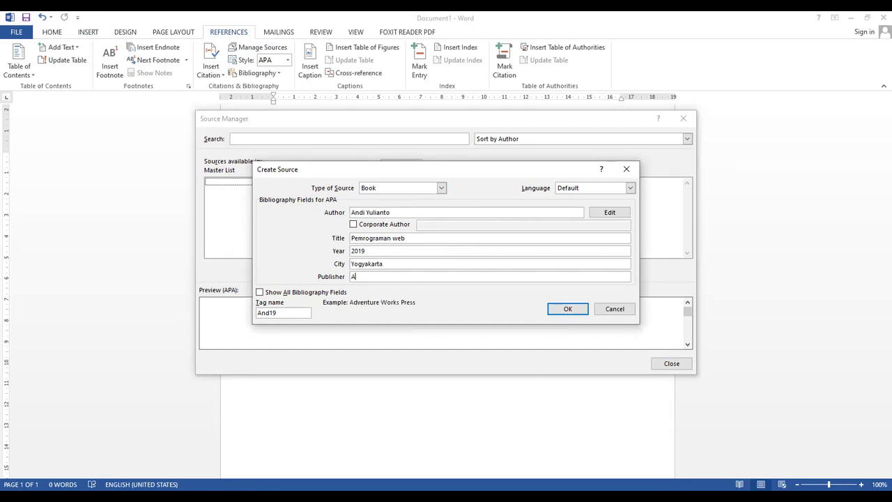
pyautogui.write('ndi Offset')
pyautogui.click(578, 312)
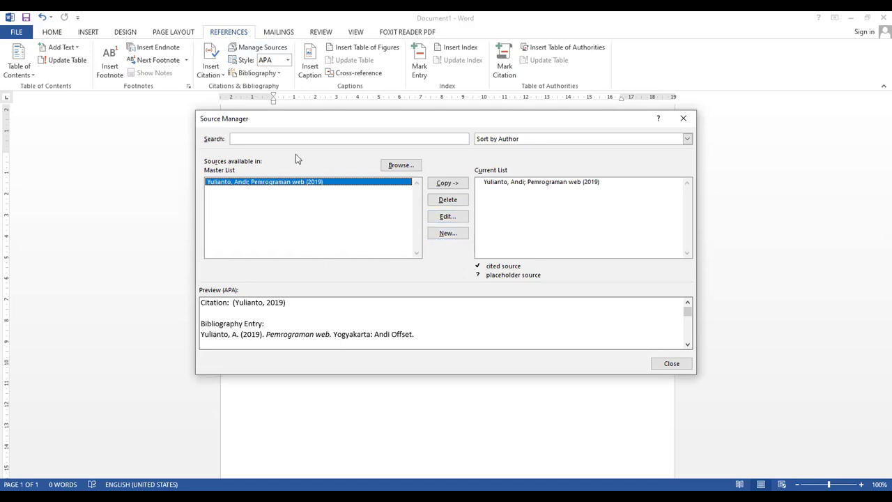
# Create a new book source with the author's name, the title "Algoritma dan Struktur Data" and year 2012
pyautogui.click(456, 234)
pyautogui.click(434, 212)
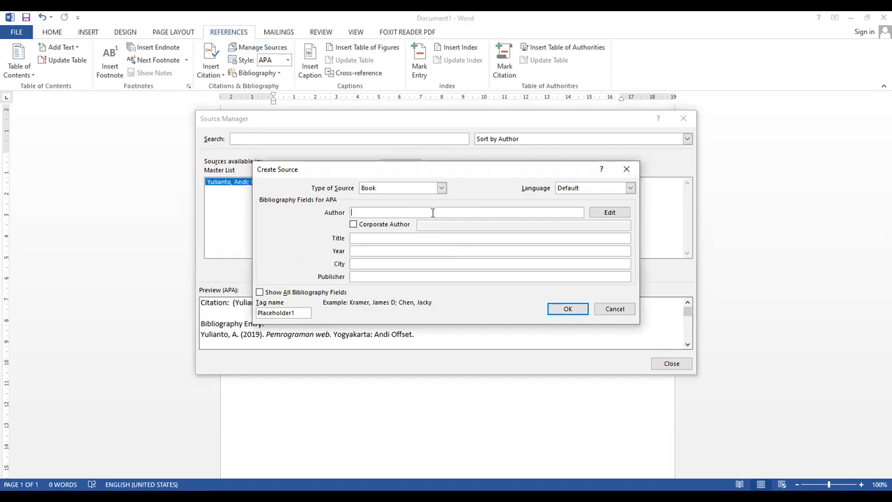
pyautogui.write('Dwi Kris')
pyautogui.click(424, 238)
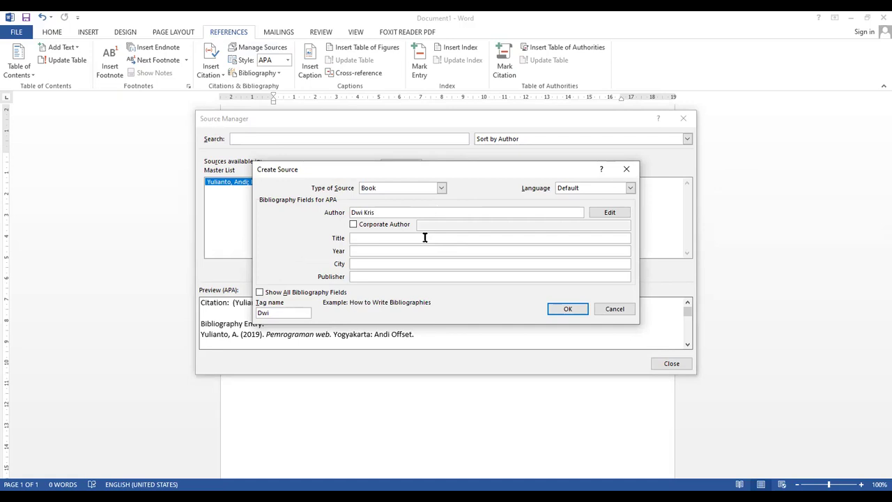
pyautogui.write('Algoritma dan Struktur Data')
pyautogui.click(384, 252)
pyautogui.write('2012')
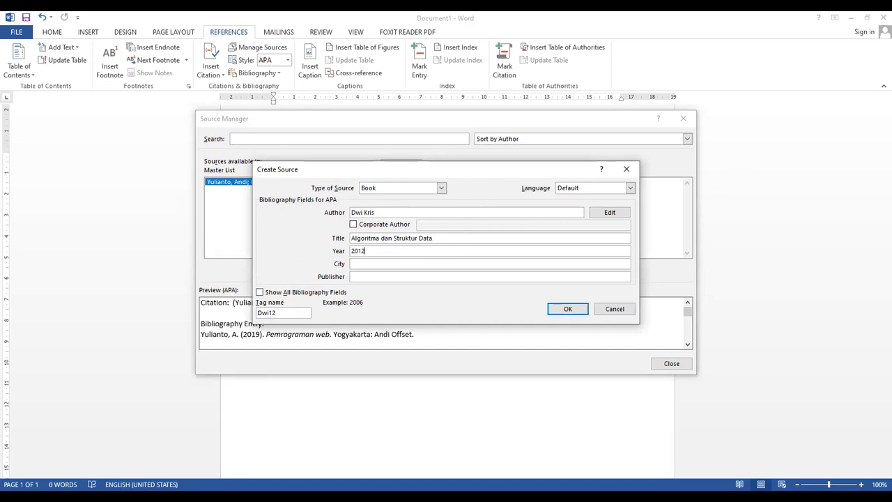
# Set the source's city to Jakarta and publisher to Elexmedia, save it and close the Source Manager
pyautogui.click(379, 263)
pyautogui.write('Jakare')
pyautogui.press('BackSpace')
pyautogui.write('ta')
pyautogui.click(383, 276)
pyautogui.write('Elexmedia')
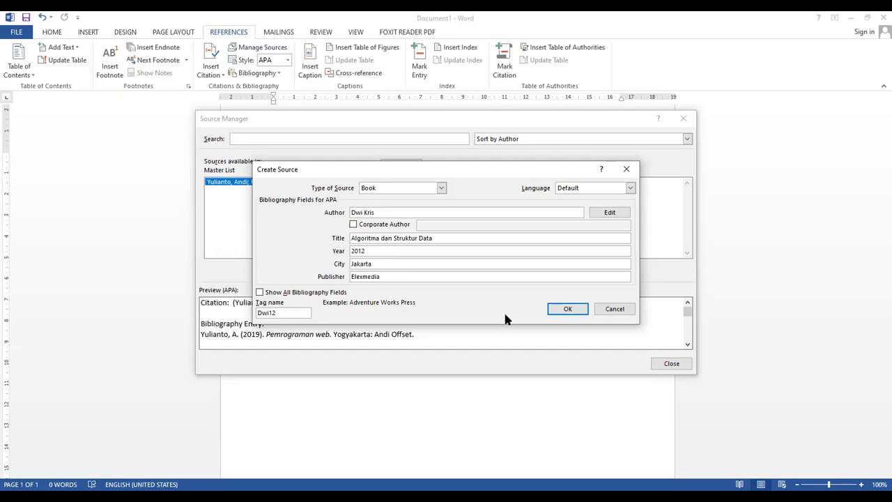
pyautogui.click(567, 308)
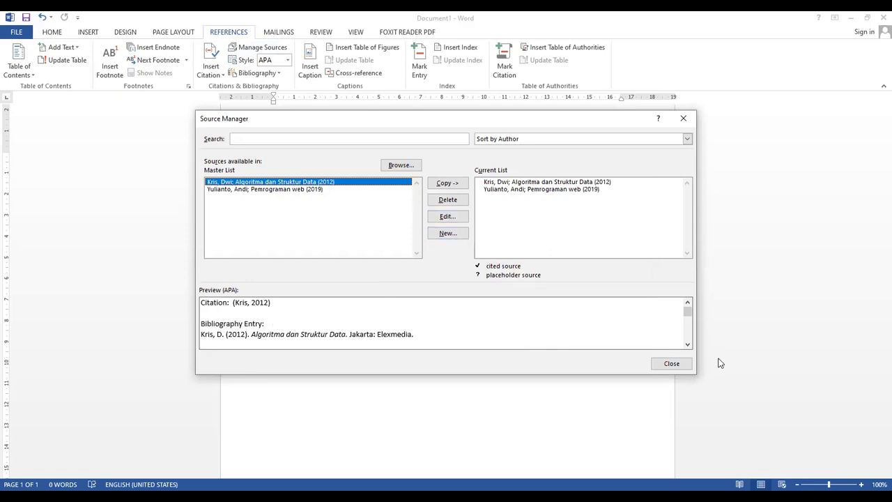
pyautogui.click(684, 366)
pyautogui.click(679, 367)
pyautogui.click(679, 367)
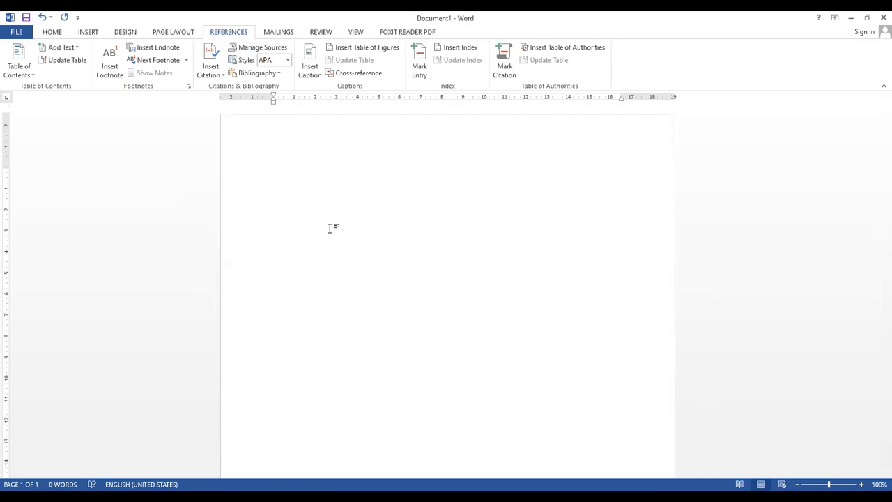
# Write the sentence "Web adalah kumpulan dari komputer yang saling terkoneksi dengan internet" in the blank document
pyautogui.write('web adalah k')
pyautogui.press('BackSpace')
pyautogui.write('kumpulan dari')
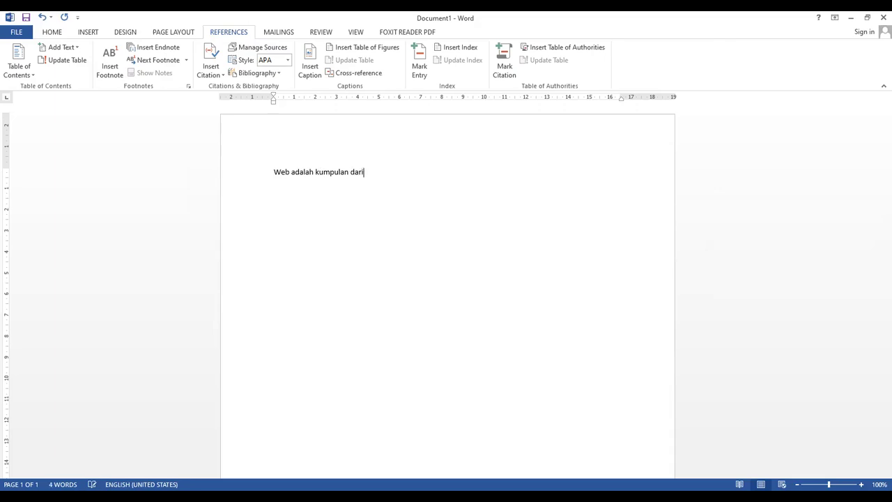
pyautogui.write(' komputer yang saling ter')
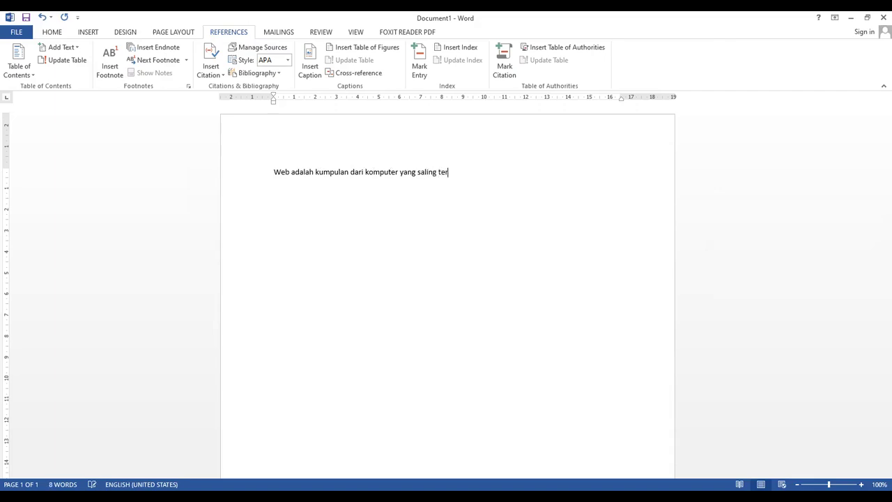
pyautogui.write('koneksi dengan internet')
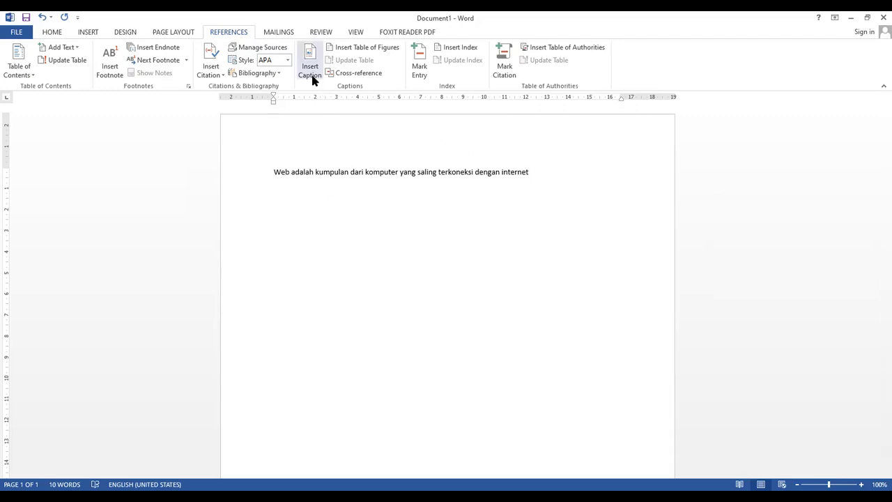
# Insert a citation of the 2019 "Pemrograman web" source after the sentence and start a new paragraph below it
pyautogui.click(222, 78)
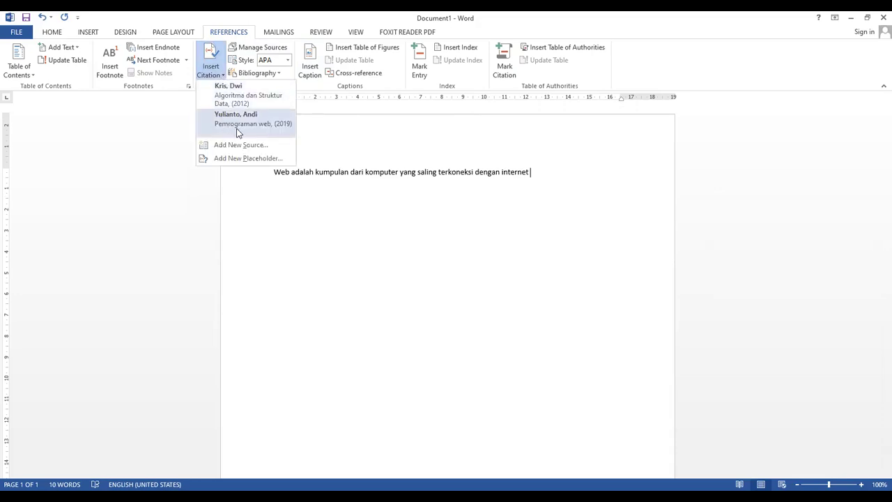
pyautogui.click(245, 122)
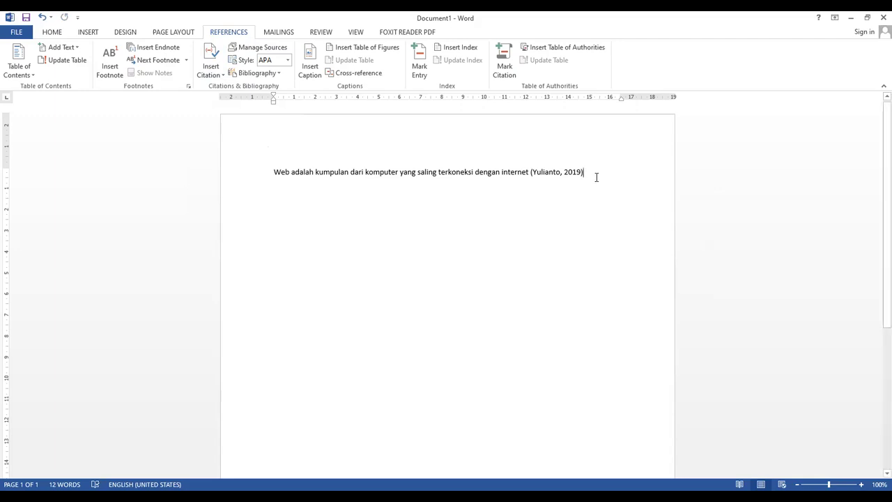
pyautogui.press('Return')
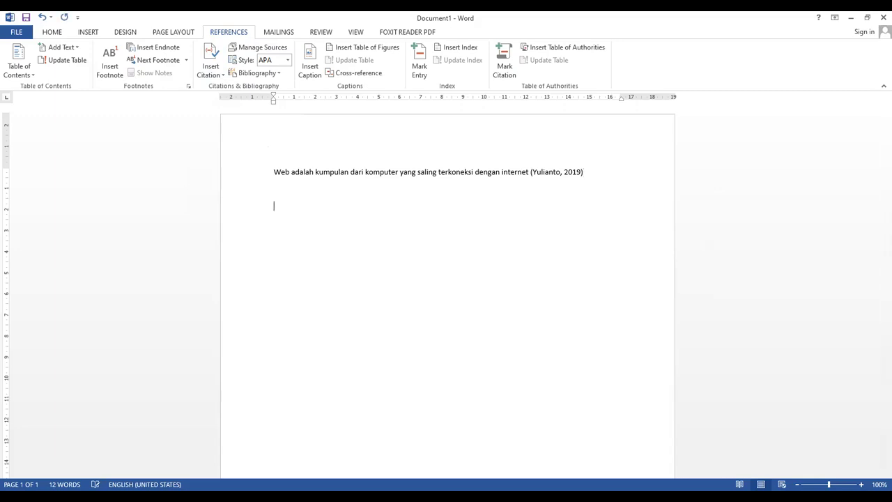
pyautogui.moveTo(587, 174); pyautogui.dragTo(538, 174)
pyautogui.click(553, 223)
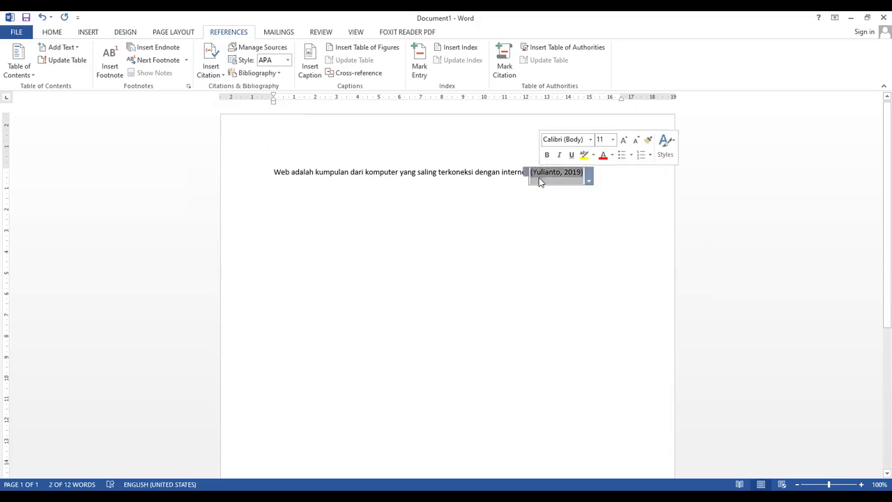
pyautogui.click(493, 211)
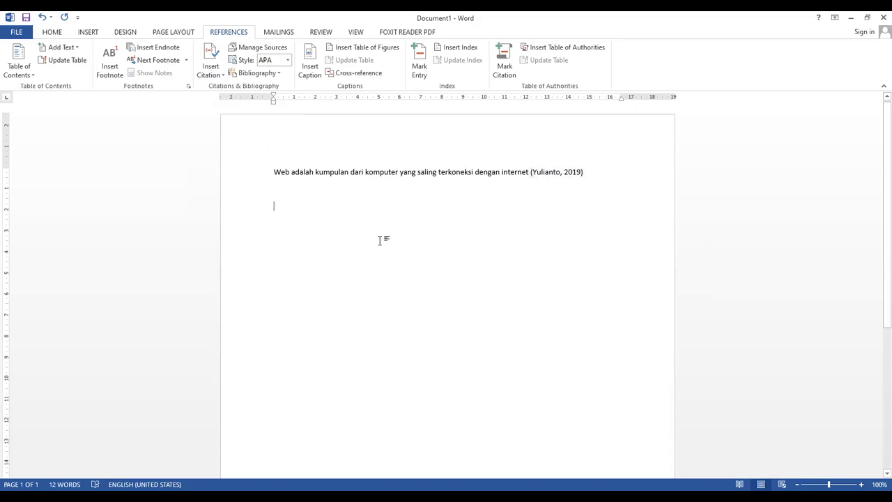
# Add a centred heading reading "DAFTAR PUSTAKA" below the cited sentence
pyautogui.write('DAFTAR')
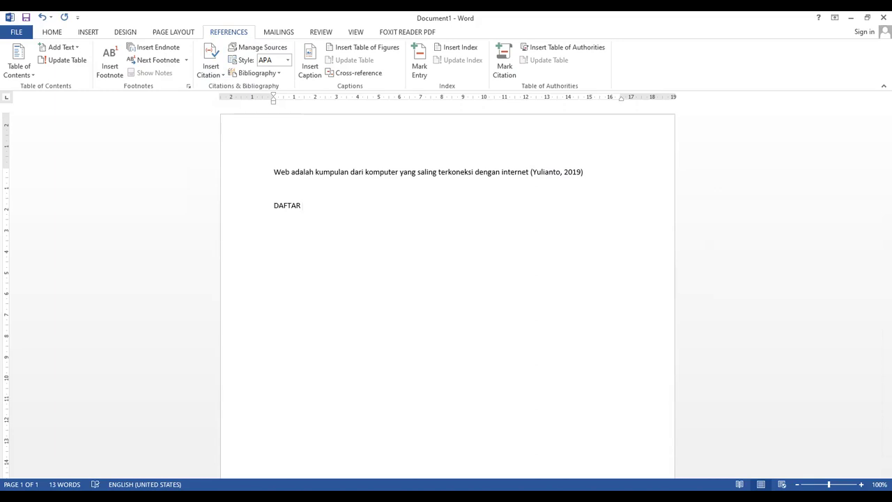
pyautogui.write('PUSTAKA')
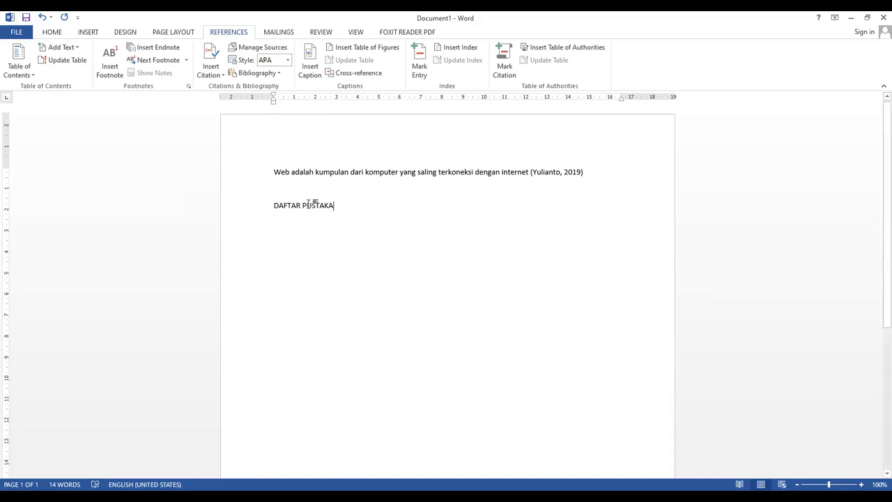
pyautogui.moveTo(308, 204); pyautogui.dragTo(273, 205)
pyautogui.click(56, 32)
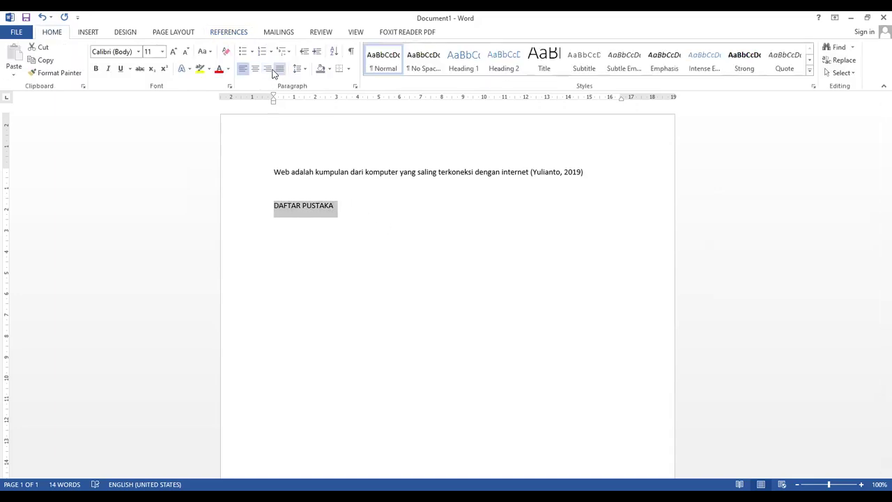
pyautogui.click(255, 68)
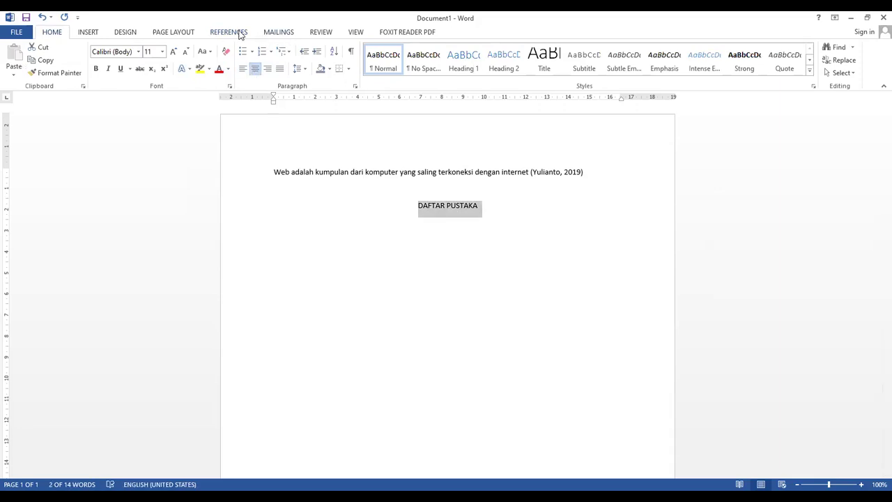
# Insert the built-in Bibliography block in place of the selected "DAFTAR PUSTAKA" text
pyautogui.click(239, 33)
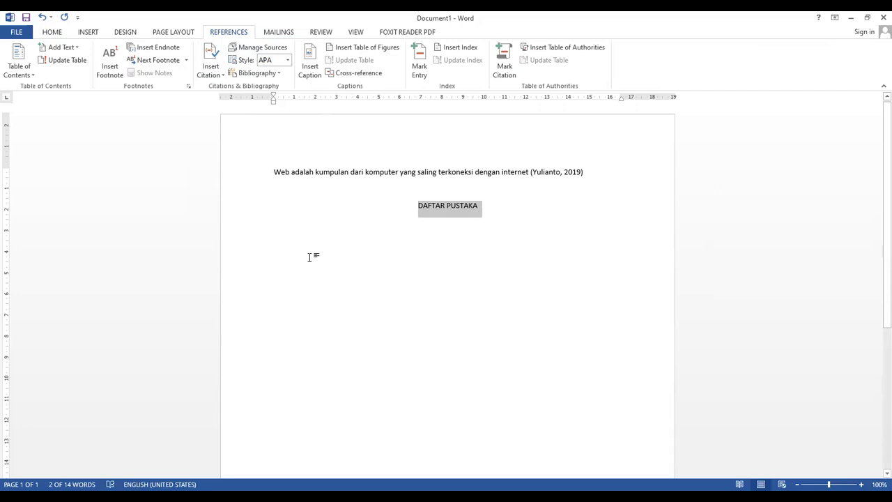
pyautogui.click(277, 73)
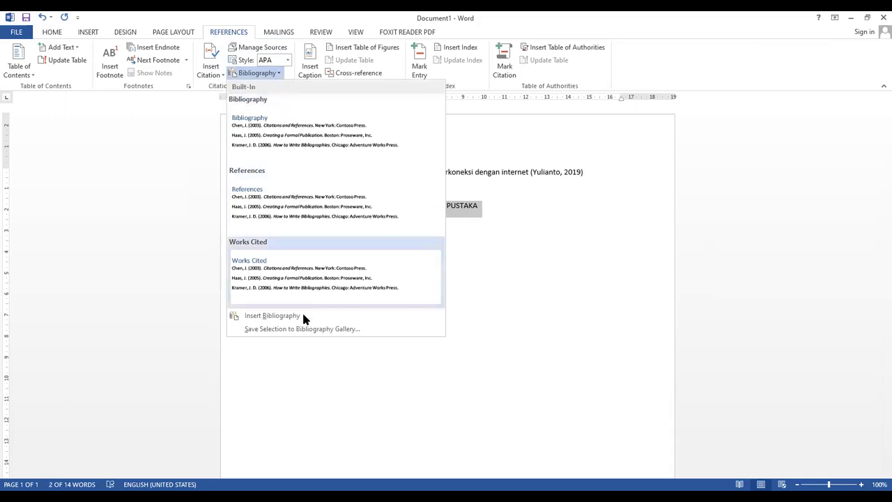
pyautogui.click(338, 139)
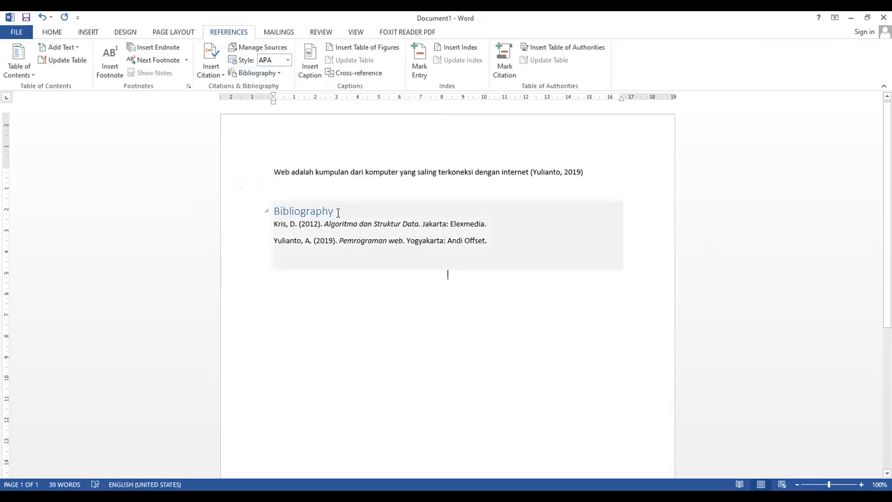
# Replace the bibliography block's heading text with "DAFTAR PUSTAKA"
pyautogui.click(329, 242)
pyautogui.moveTo(338, 212); pyautogui.dragTo(263, 214)
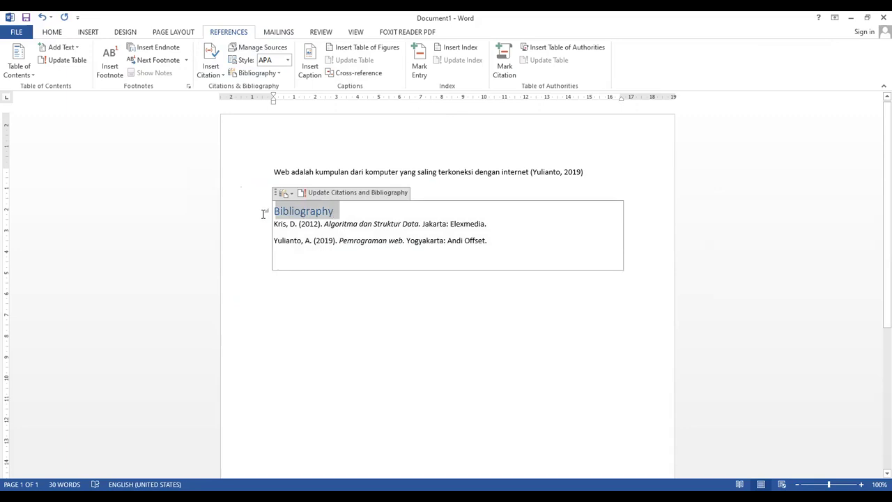
pyautogui.click(52, 33)
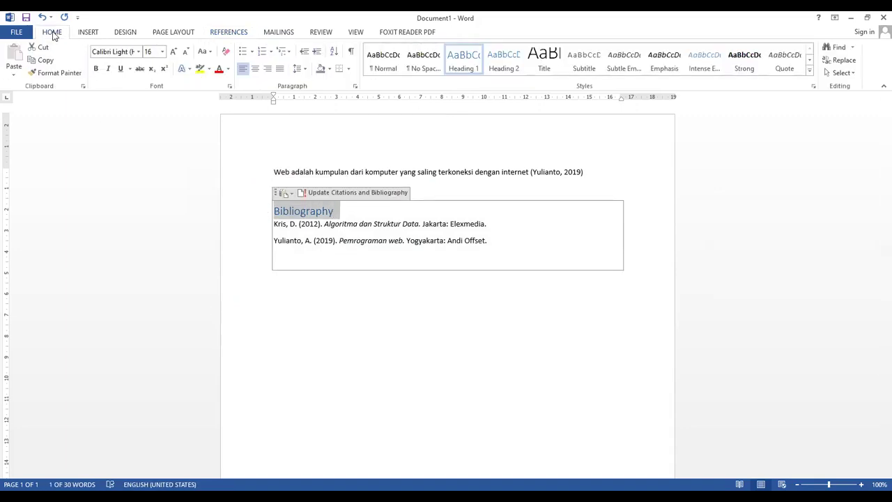
pyautogui.moveTo(353, 212); pyautogui.dragTo(259, 223)
pyautogui.write('DA')
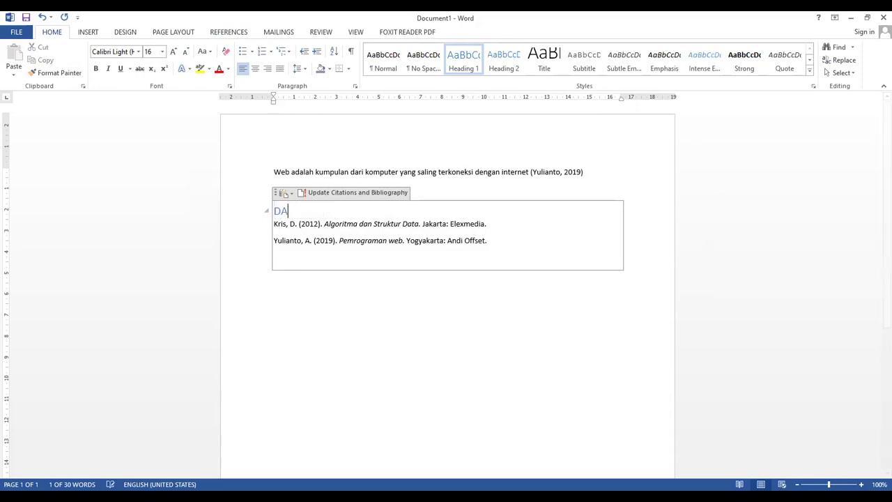
pyautogui.write('FTAR PUSTAKA')
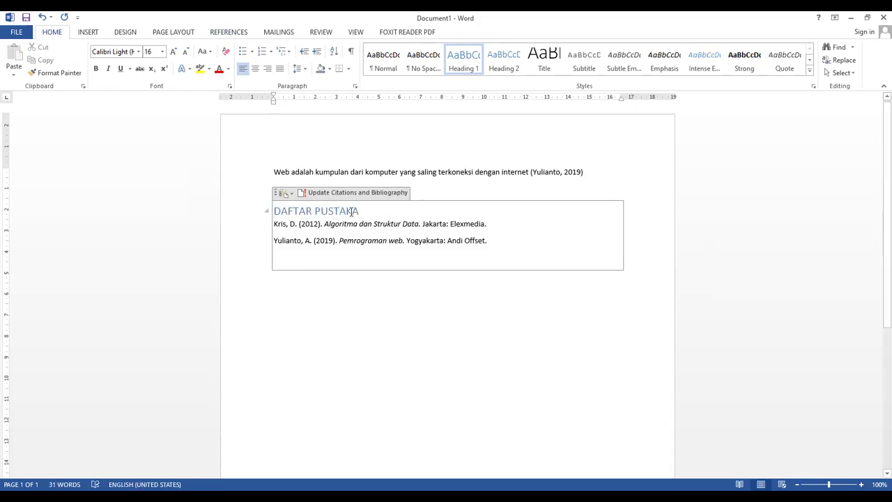
# Make the "DAFTAR PUSTAKA" heading black, centred and bold, and add a blank line between it and the entries
pyautogui.moveTo(351, 211); pyautogui.dragTo(273, 201)
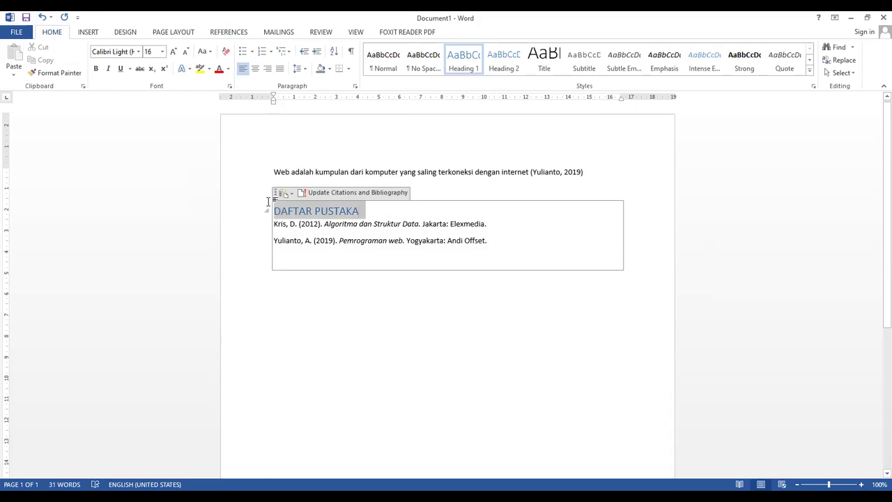
pyautogui.click(227, 68)
pyautogui.click(220, 84)
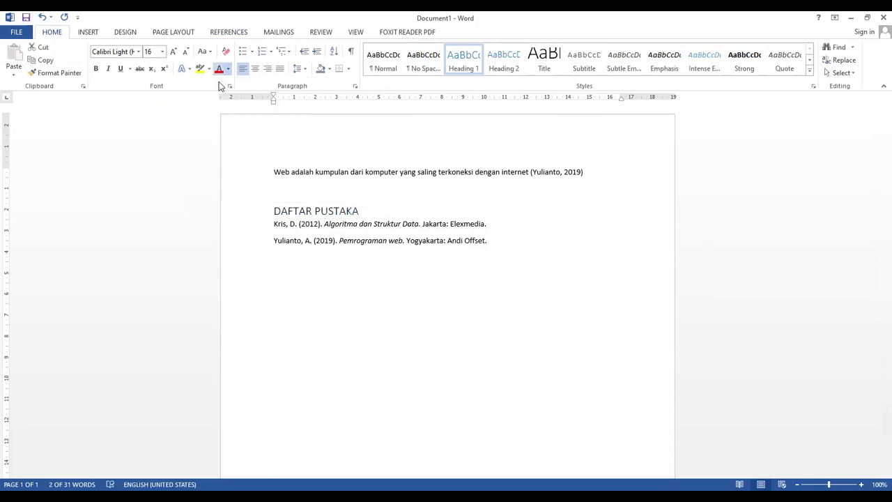
pyautogui.click(255, 68)
pyautogui.click(95, 70)
pyautogui.click(505, 215)
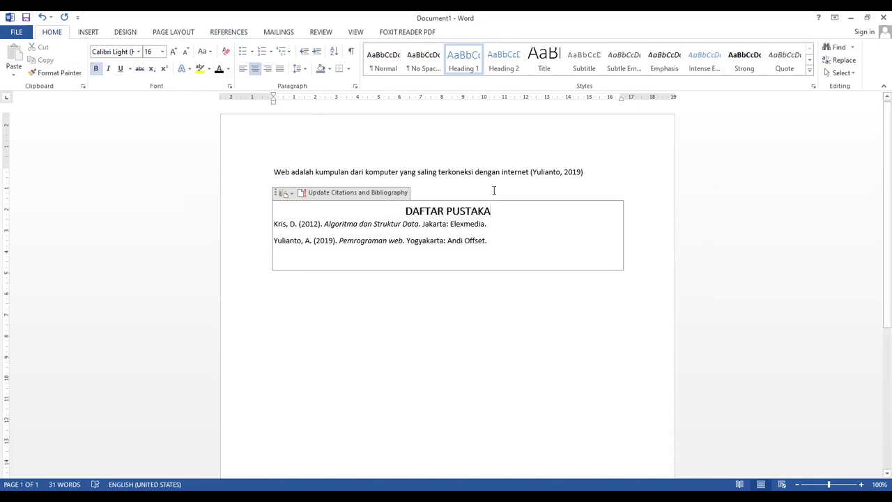
pyautogui.press('Return')
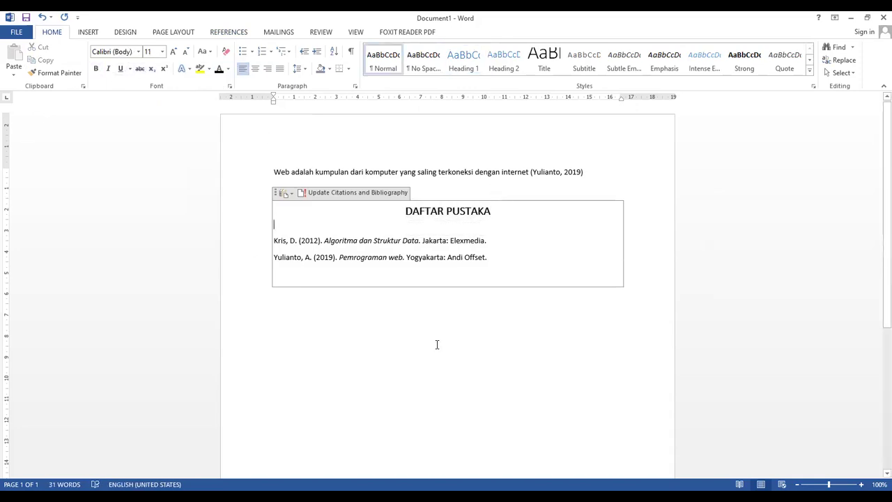
pyautogui.click(436, 344)
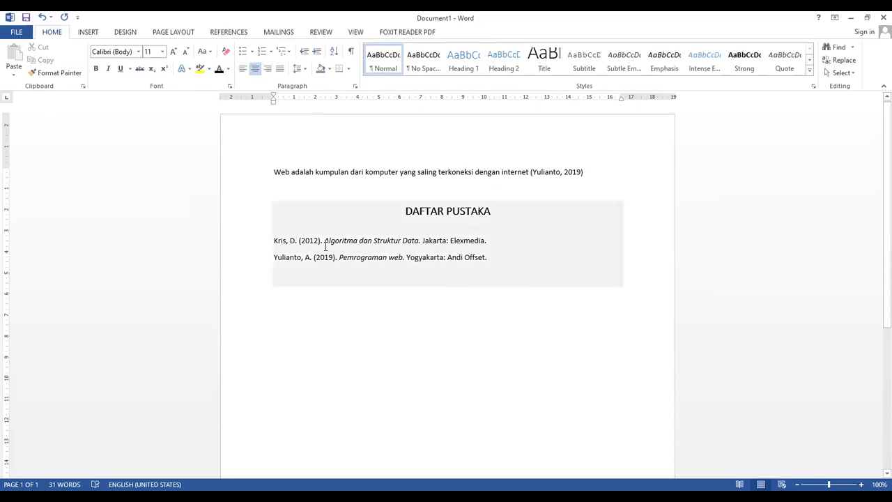
pyautogui.click(292, 241)
pyautogui.moveTo(273, 240); pyautogui.dragTo(528, 271)
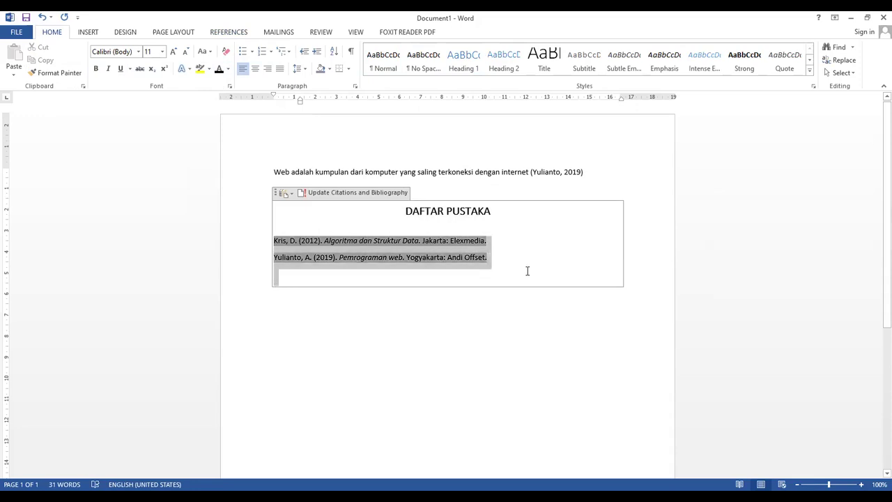
pyautogui.click(322, 261)
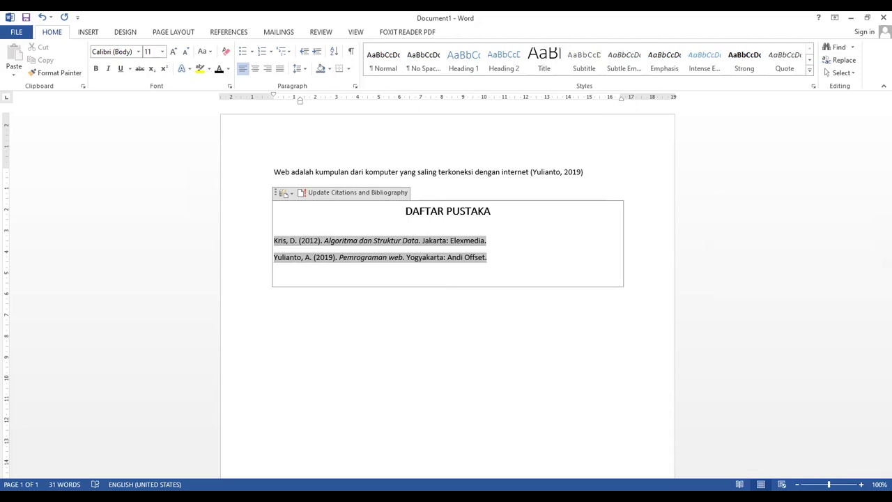
pyautogui.click(523, 71)
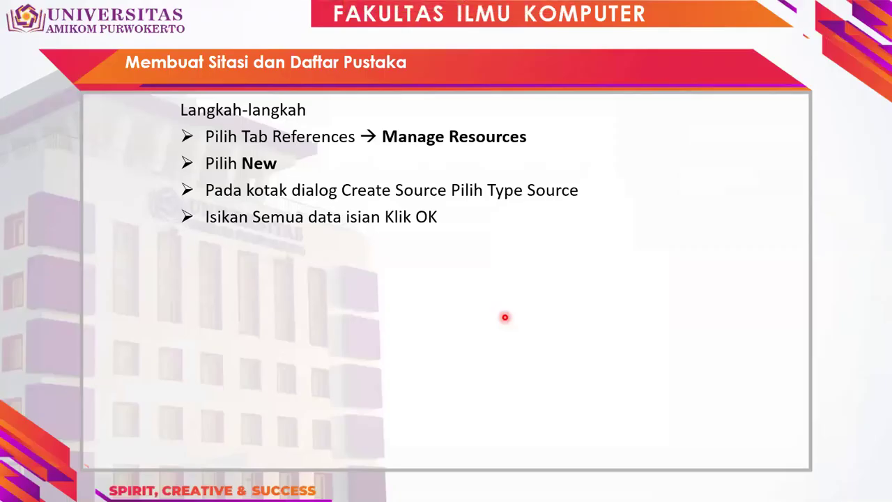
pyautogui.press('Right')
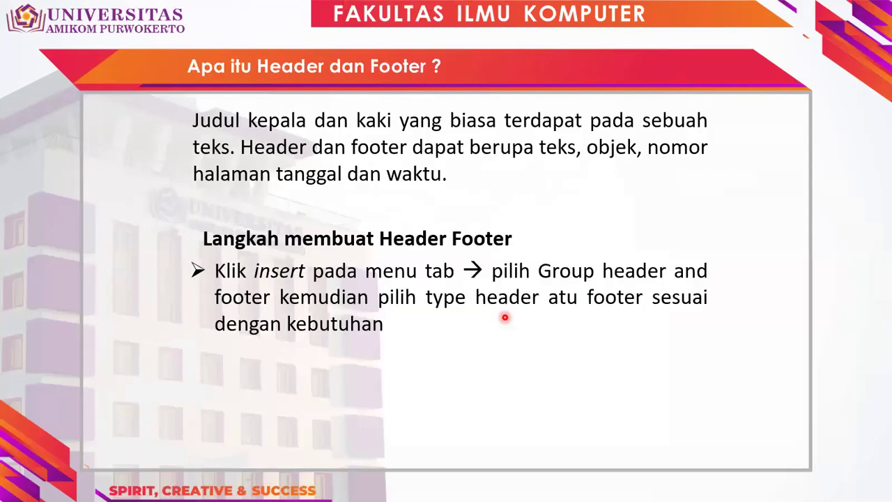